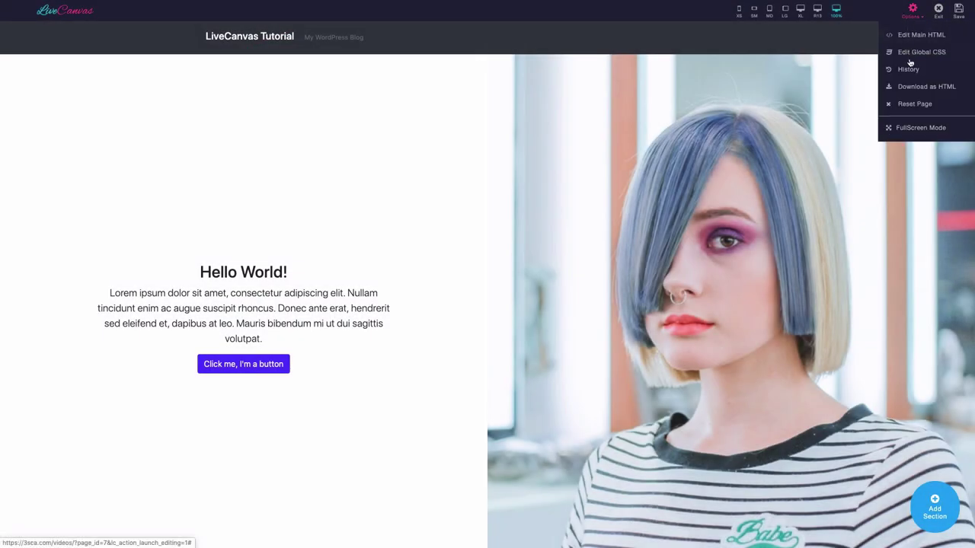
Step: Visit the live site and scroll its front page from the Hello World hero to the footer and back
{"action": "left_click", "coordinate": [911, 88]}
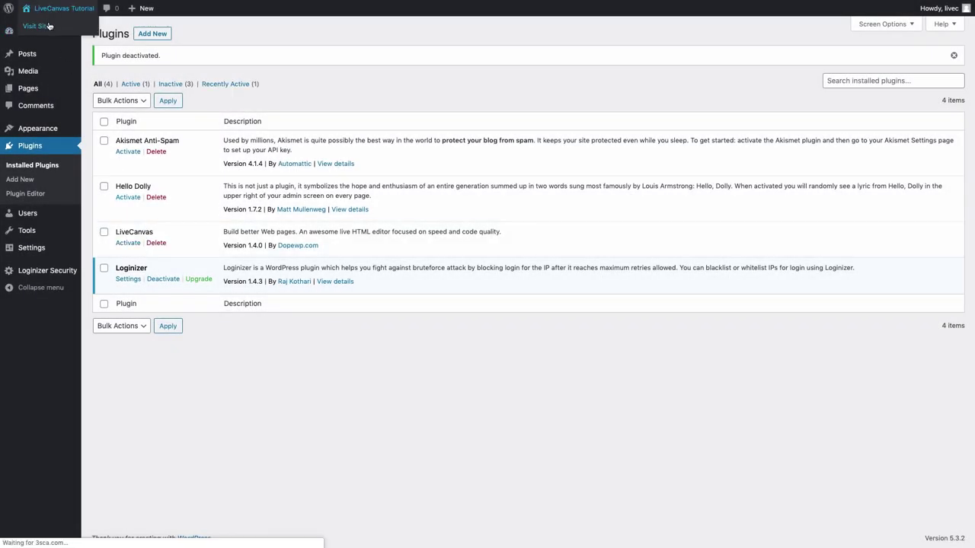
{"action": "scroll", "coordinate": [214, 163], "scroll_direction": "down", "scroll_amount": 10}
{"action": "scroll", "coordinate": [213, 176], "scroll_direction": "down", "scroll_amount": 2}
{"action": "scroll", "coordinate": [214, 176], "scroll_direction": "up", "scroll_amount": 12}
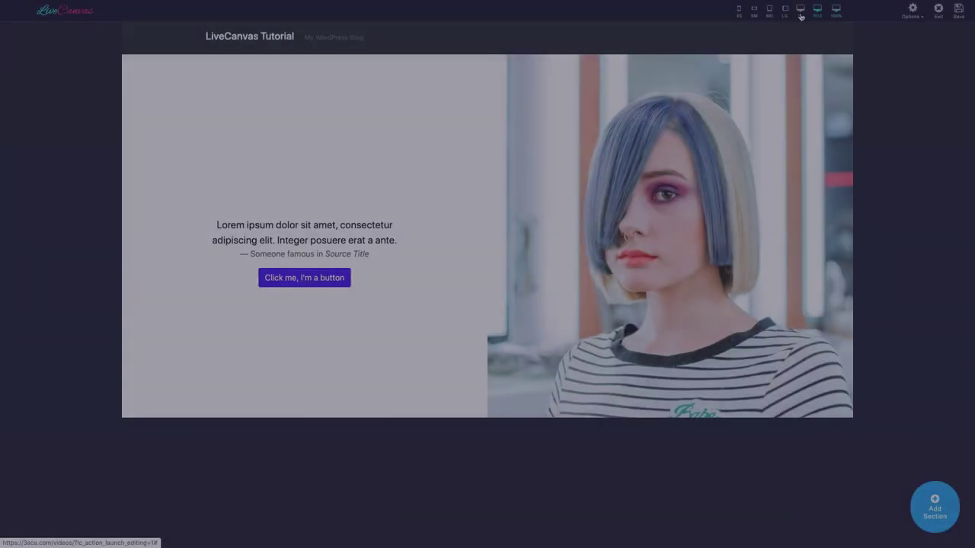
Step: Preview the page at each narrower width down to the smallest phone, then return to full width
{"action": "left_click", "coordinate": [785, 9]}
{"action": "left_click", "coordinate": [769, 10]}
{"action": "left_click", "coordinate": [754, 9]}
{"action": "left_click", "coordinate": [739, 9]}
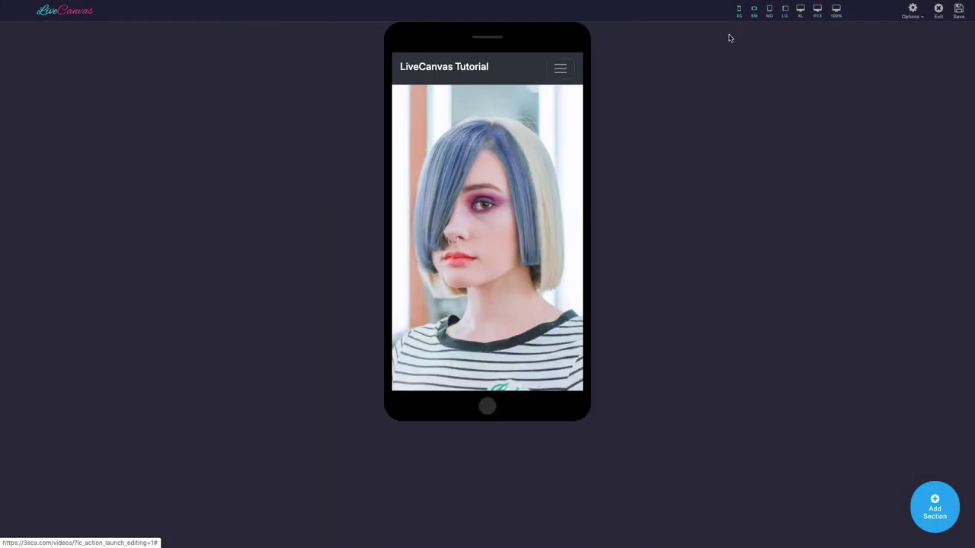
{"action": "scroll", "coordinate": [556, 193], "scroll_direction": "down", "scroll_amount": 20}
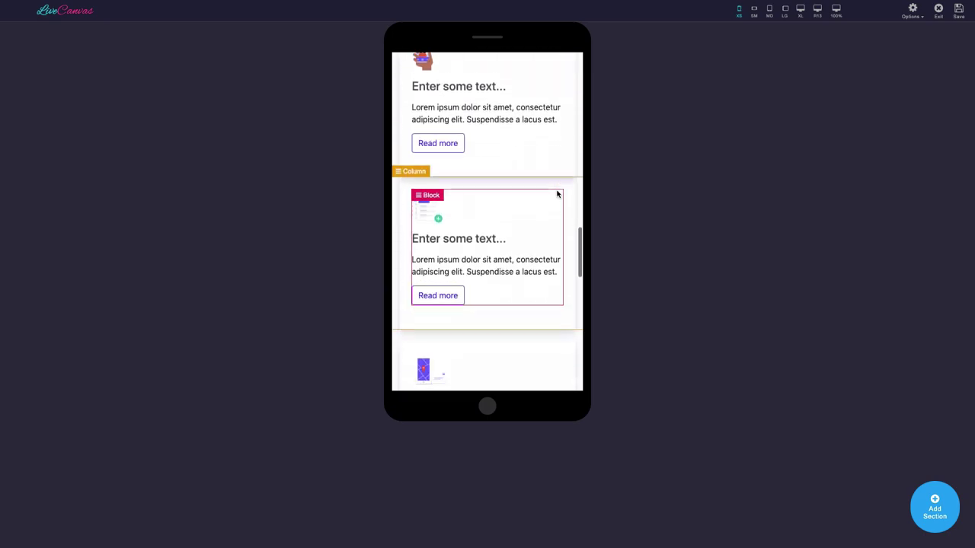
{"action": "scroll", "coordinate": [557, 194], "scroll_direction": "up", "scroll_amount": 15}
{"action": "left_click", "coordinate": [836, 9]}
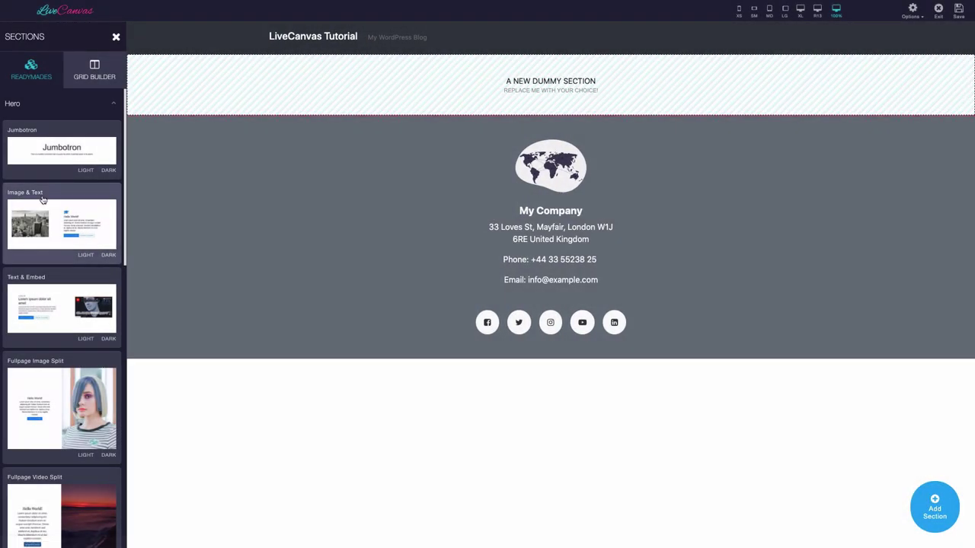
Step: Fill the new section with the intro image with overlying container readymade, after trying other layouts
{"action": "left_click", "coordinate": [57, 148]}
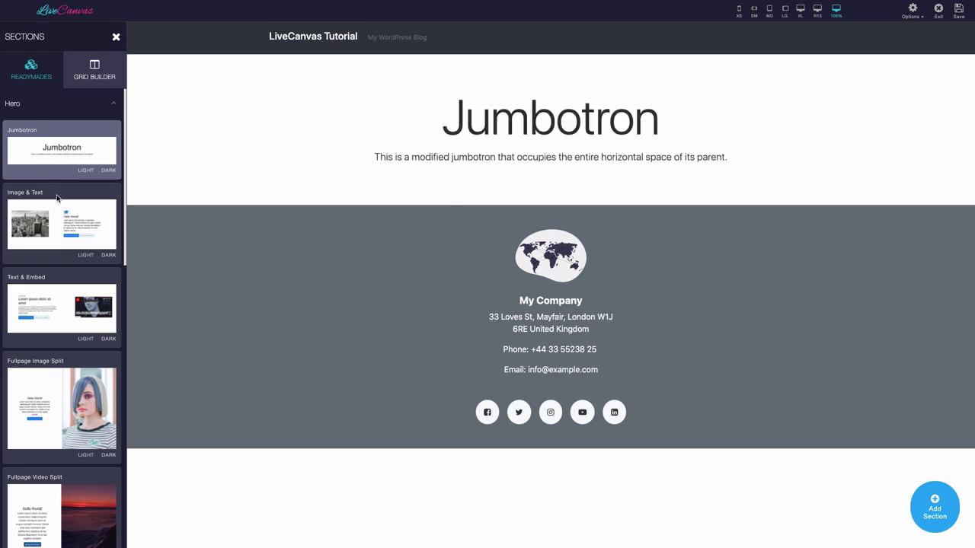
{"action": "left_click", "coordinate": [65, 304]}
{"action": "scroll", "coordinate": [67, 328], "scroll_direction": "down", "scroll_amount": 3}
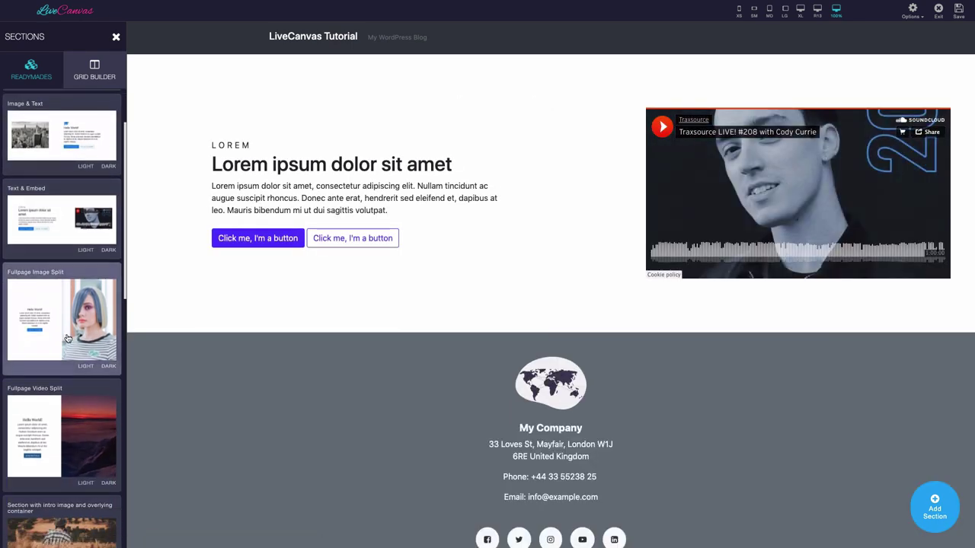
{"action": "left_click", "coordinate": [67, 339]}
{"action": "scroll", "coordinate": [68, 342], "scroll_direction": "down", "scroll_amount": 3}
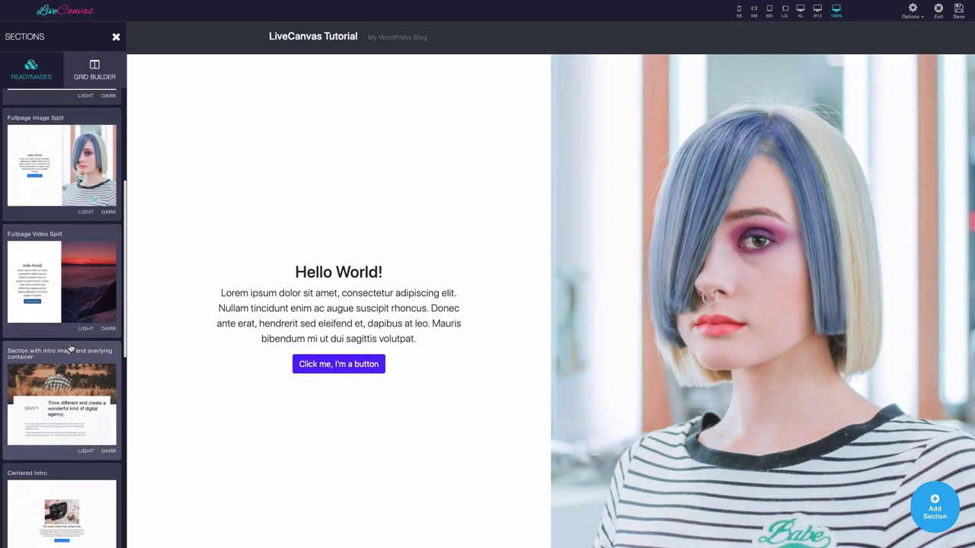
{"action": "left_click", "coordinate": [71, 352]}
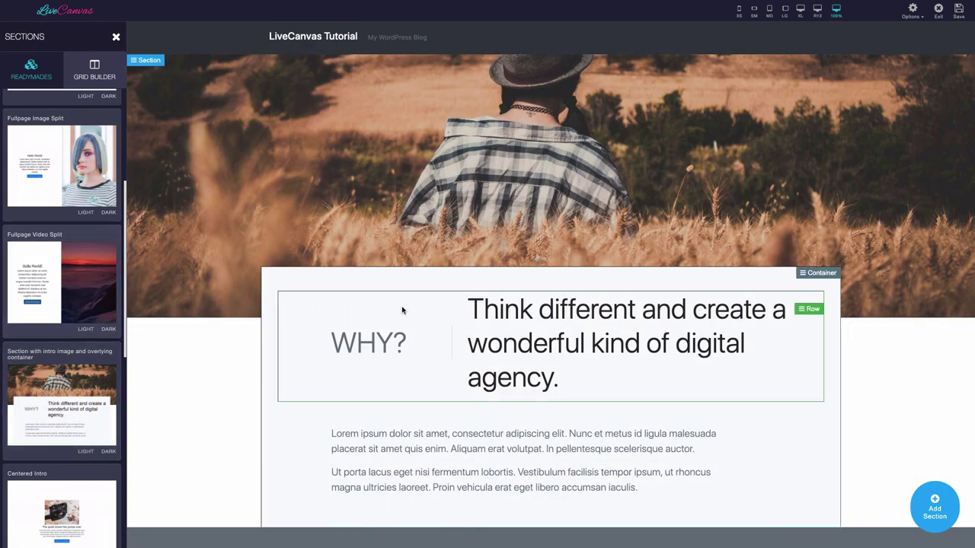
Step: Replace the heading block beside WHY? with a Blockquote block
{"action": "left_click", "coordinate": [485, 299]}
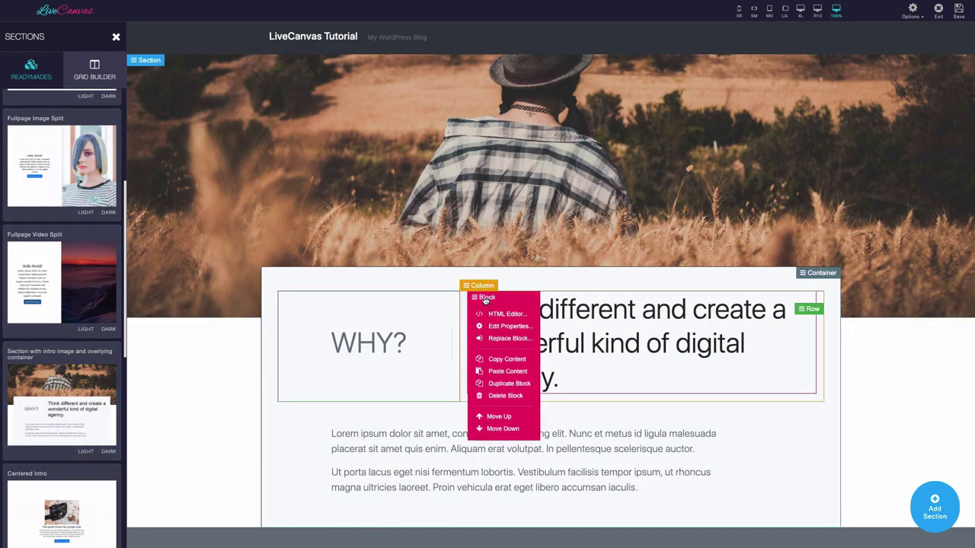
{"action": "left_click", "coordinate": [504, 339]}
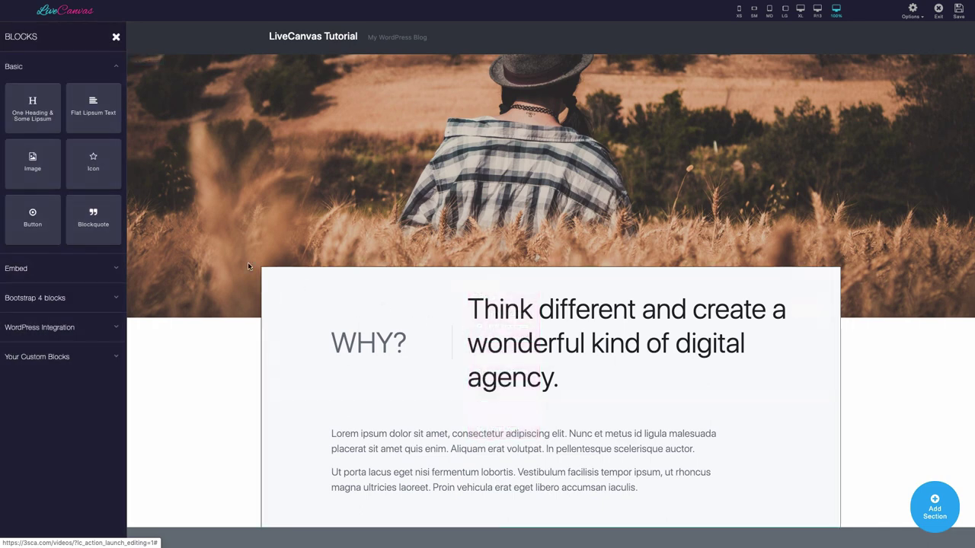
{"action": "left_click", "coordinate": [37, 182]}
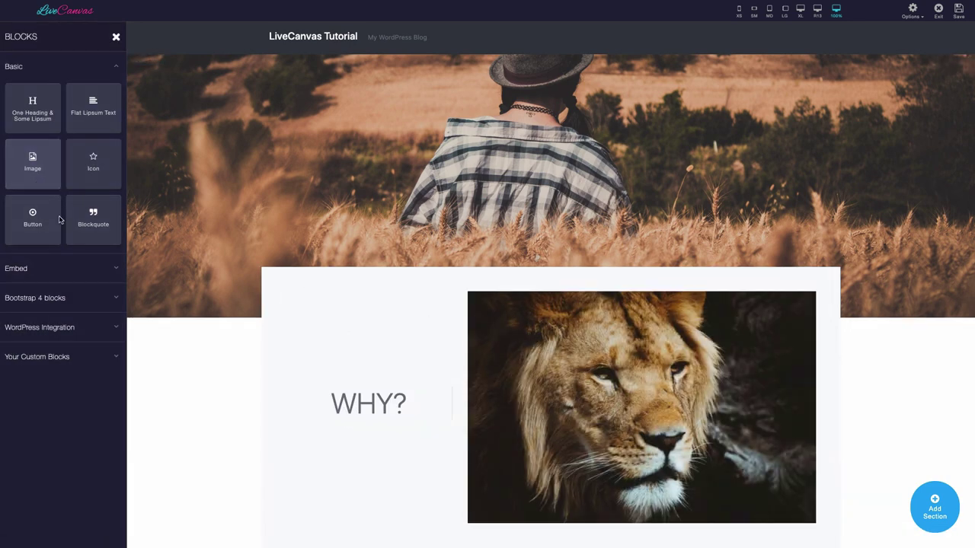
{"action": "left_click", "coordinate": [43, 221]}
{"action": "left_click", "coordinate": [89, 224]}
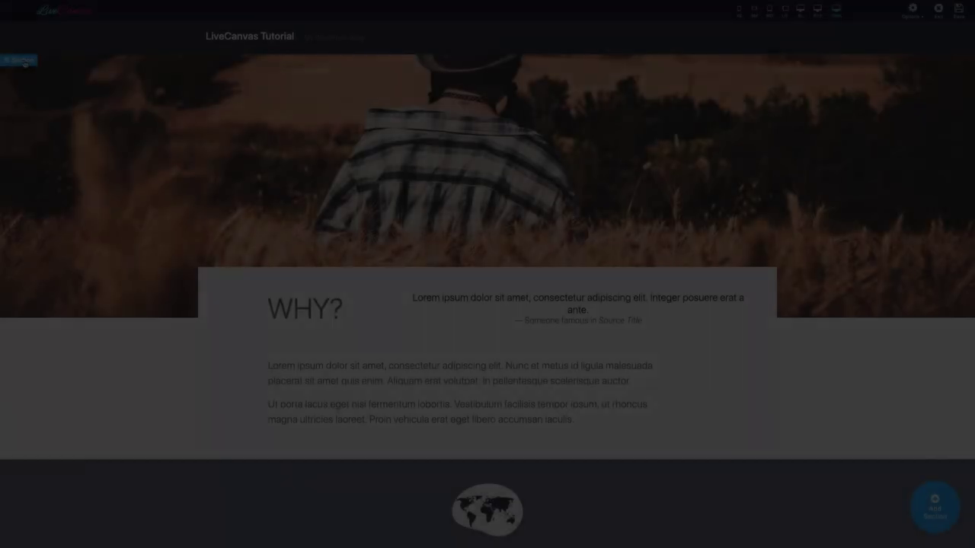
Step: In the section's HTML editor, change the WHY? text to 'This is my text'
{"action": "left_click", "coordinate": [23, 60]}
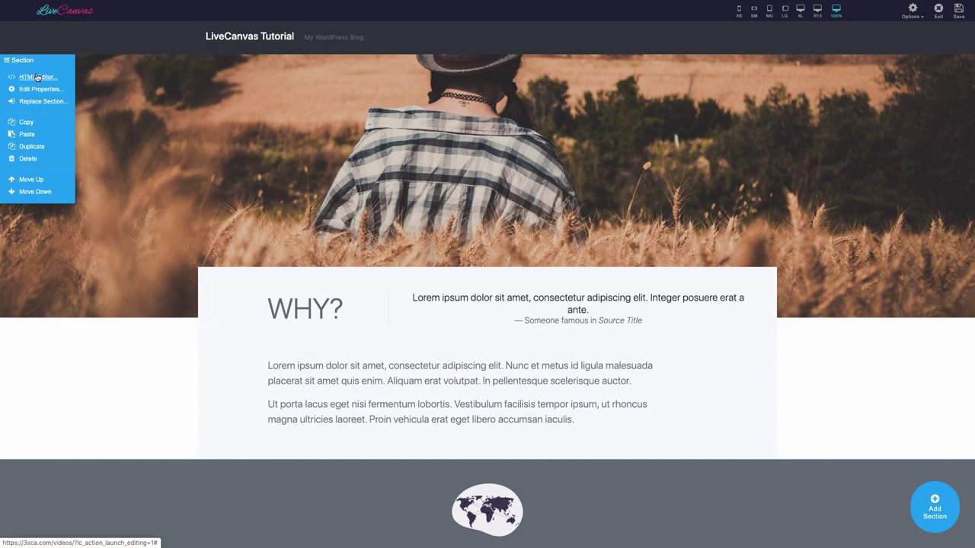
{"action": "left_click", "coordinate": [36, 76]}
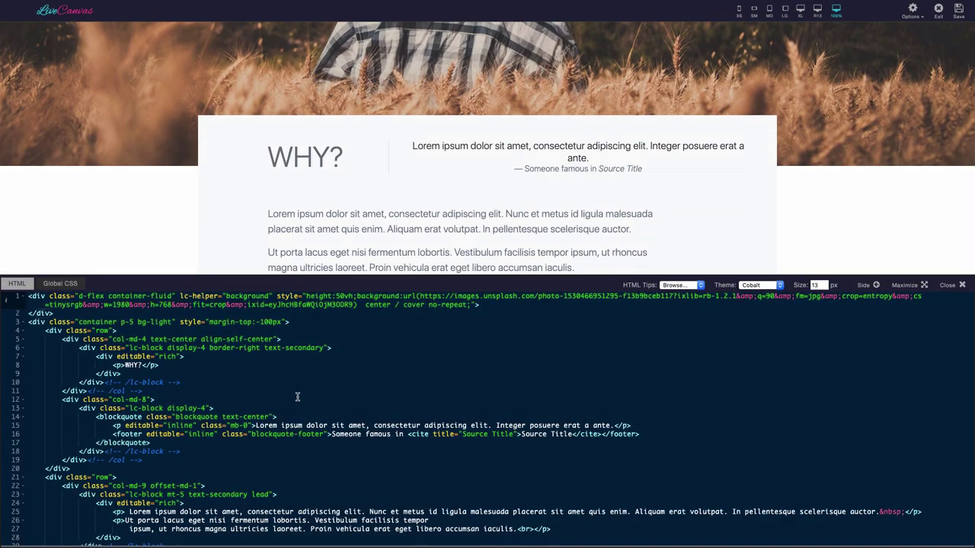
{"action": "left_click", "coordinate": [496, 425]}
{"action": "type", "text": "is is"}
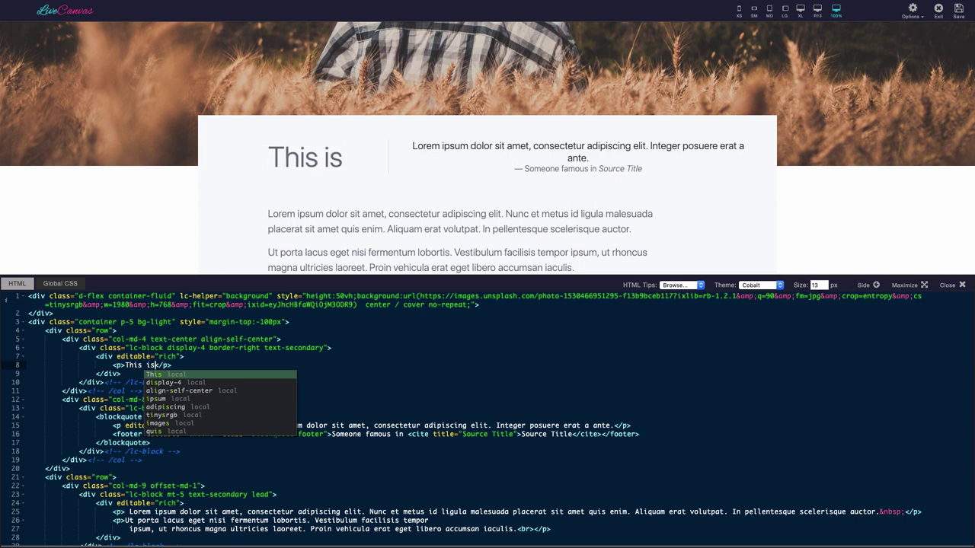
{"action": "type", "text": " my te"}
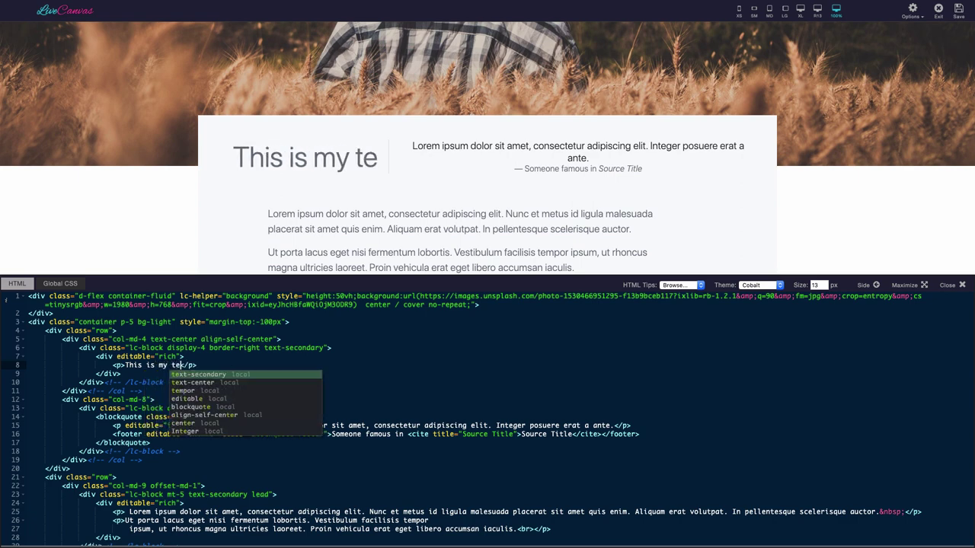
{"action": "type", "text": "xt"}
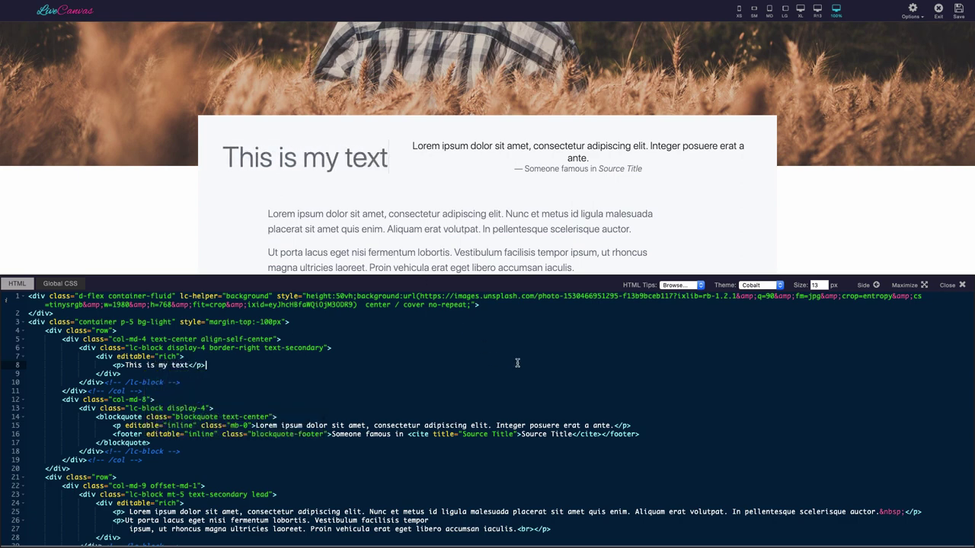
{"action": "left_click", "coordinate": [950, 288]}
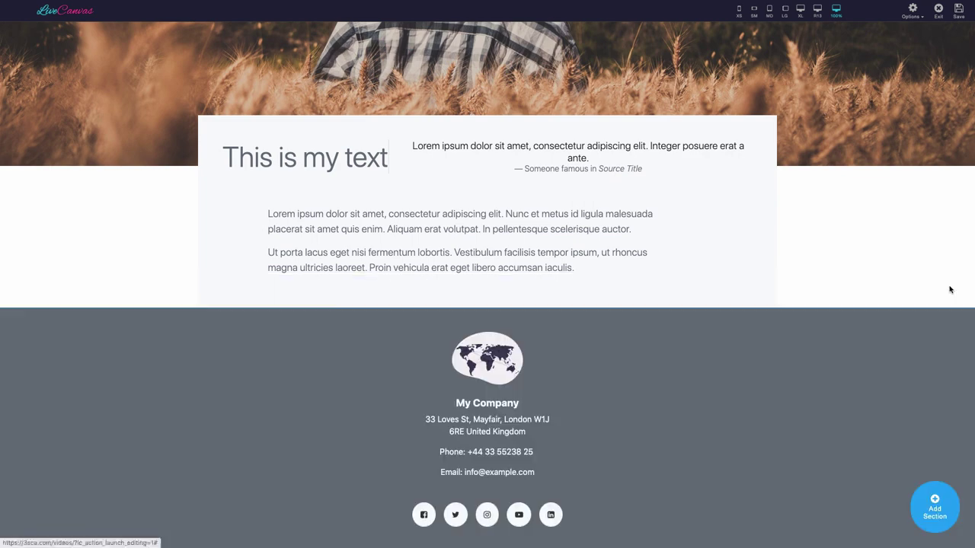
Step: Add a Fullpage Video Split section below
{"action": "left_click", "coordinate": [946, 507]}
{"action": "left_click", "coordinate": [77, 301]}
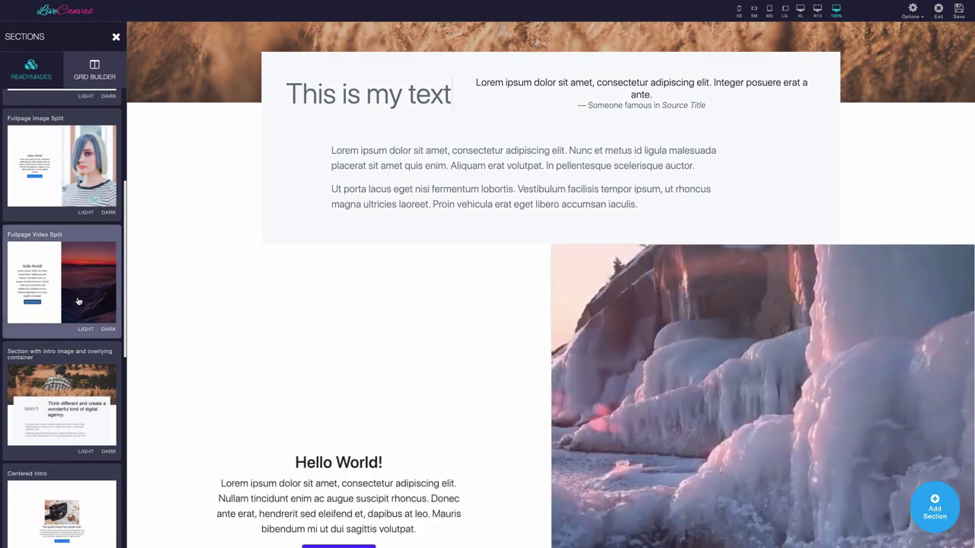
{"action": "left_click", "coordinate": [116, 36]}
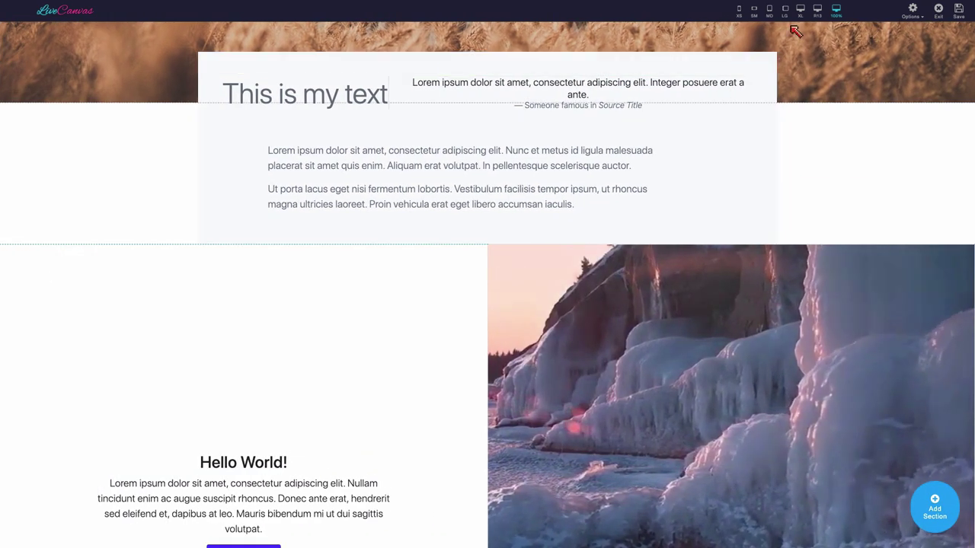
Step: Open the page's main HTML and fold and unfold the section code blocks
{"action": "left_click", "coordinate": [912, 11]}
{"action": "left_click", "coordinate": [918, 35]}
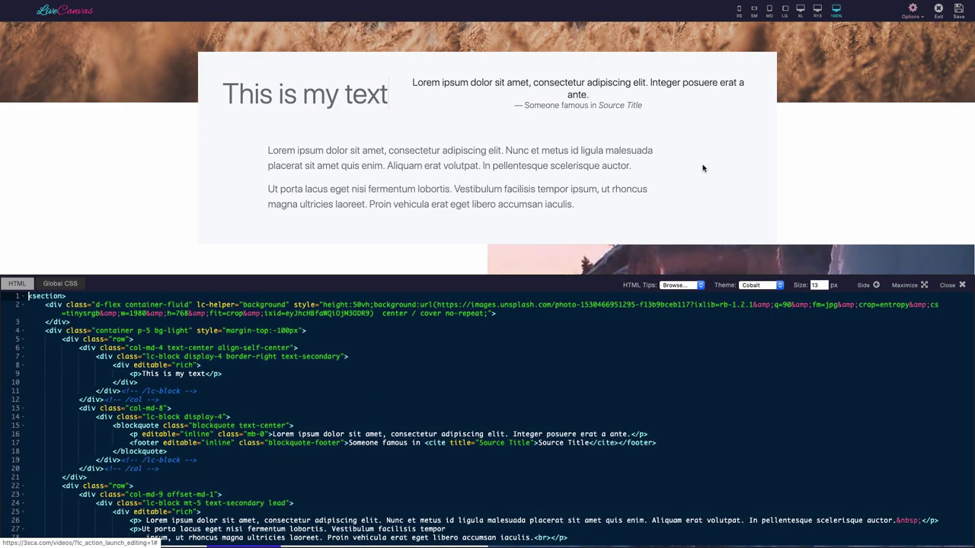
{"action": "left_click", "coordinate": [23, 296]}
{"action": "left_click", "coordinate": [23, 306]}
{"action": "left_click", "coordinate": [23, 296]}
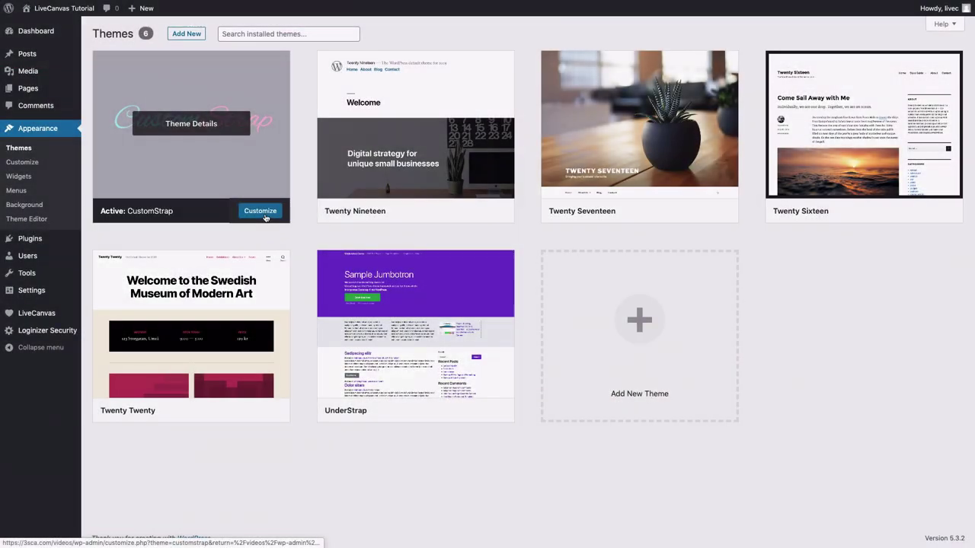
Step: Open the Customizer for the active theme and go to its Colors section
{"action": "left_click", "coordinate": [266, 218]}
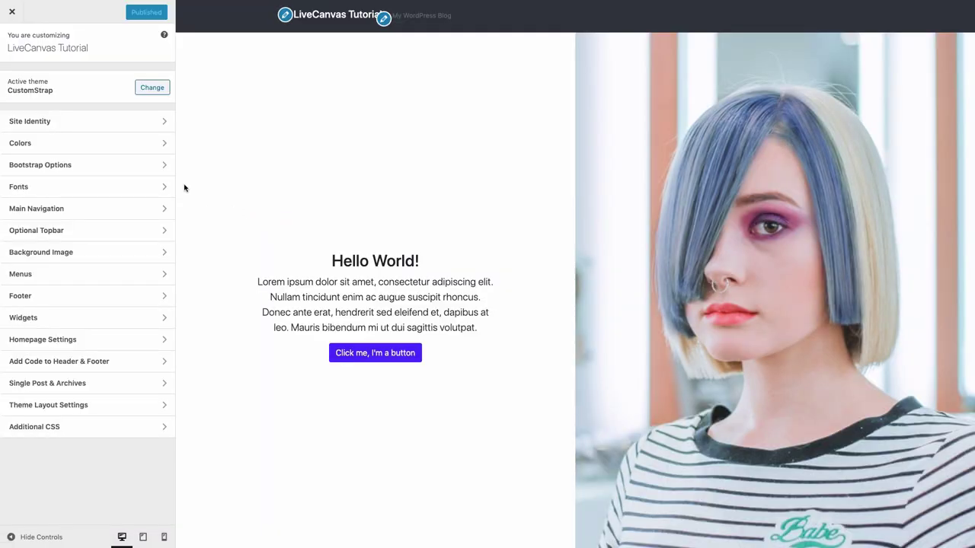
{"action": "left_click", "coordinate": [125, 121]}
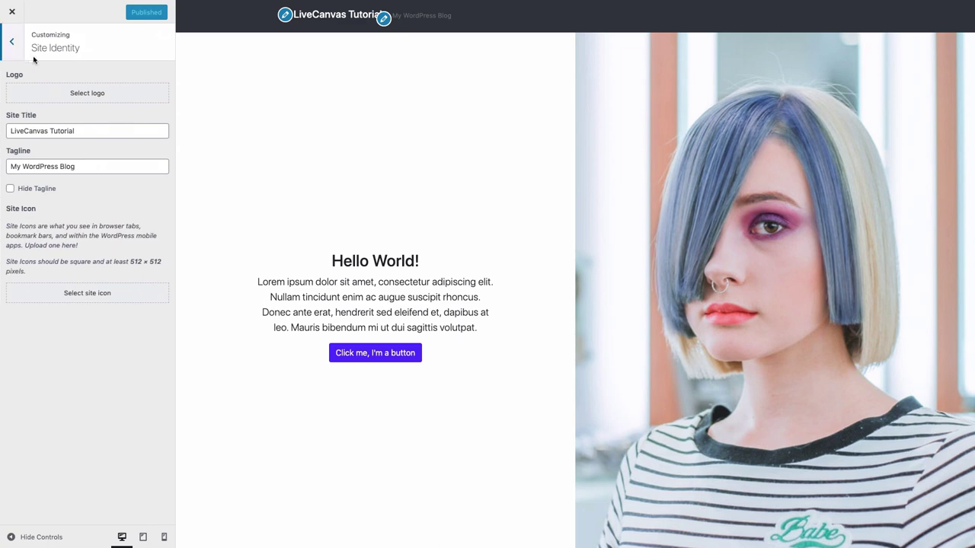
{"action": "left_click", "coordinate": [13, 43]}
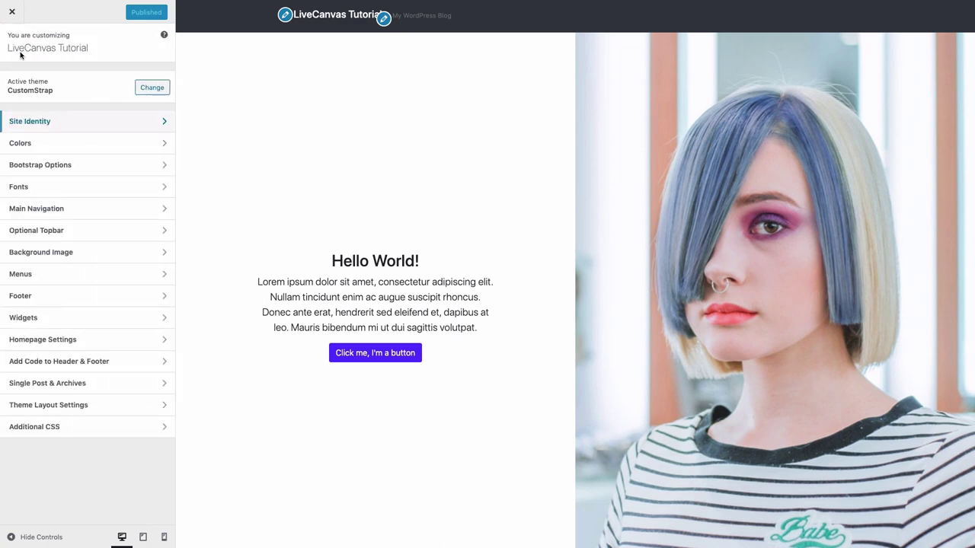
{"action": "left_click", "coordinate": [64, 143]}
Step: Set the Bootstrap Primary colour to a deep crimson and publish the changes
{"action": "left_click", "coordinate": [25, 256]}
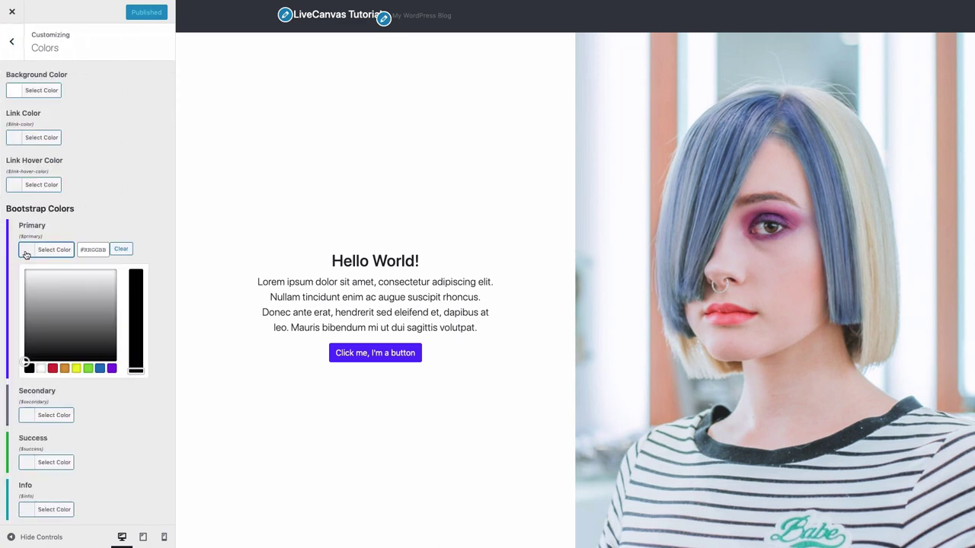
{"action": "left_click", "coordinate": [88, 369]}
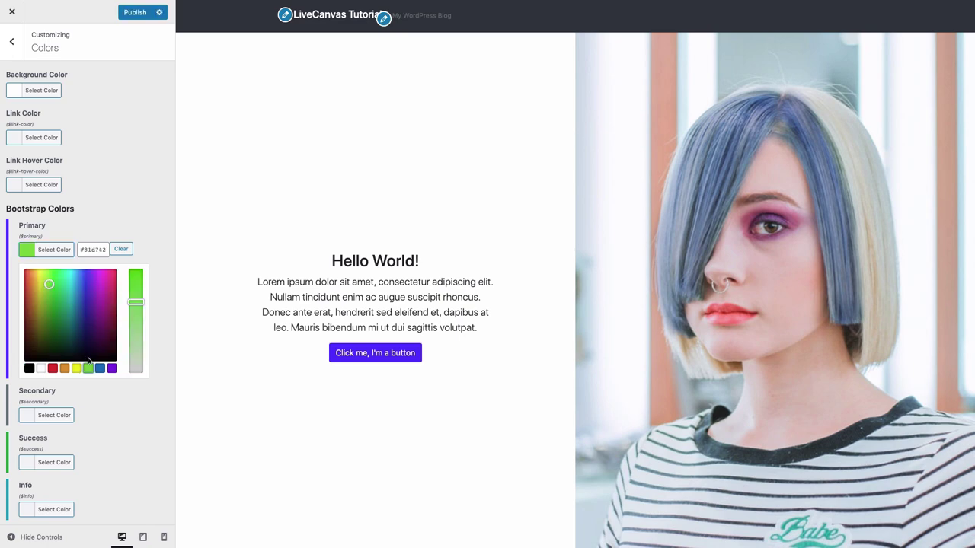
{"action": "left_click_drag", "start_coordinate": [73, 297], "coordinate": [89, 284]}
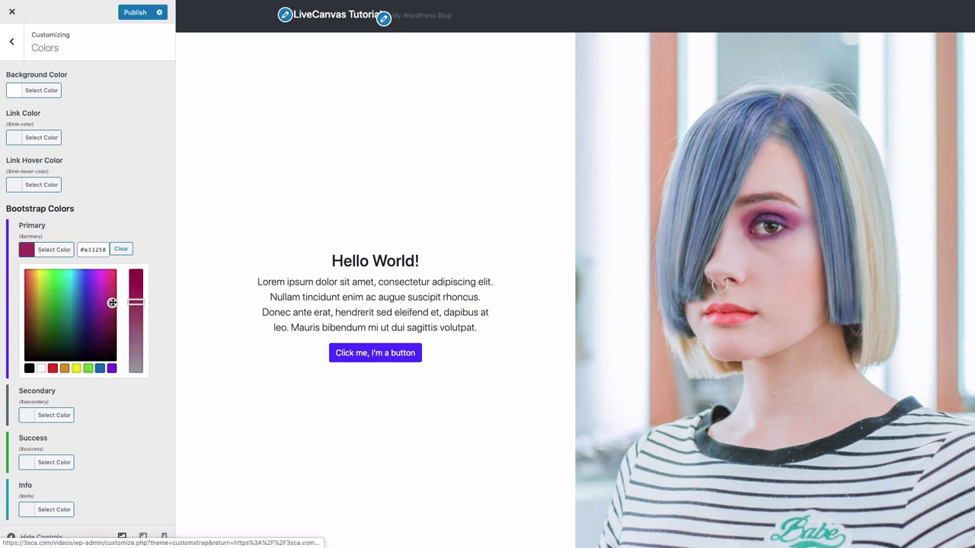
{"action": "left_click", "coordinate": [116, 222]}
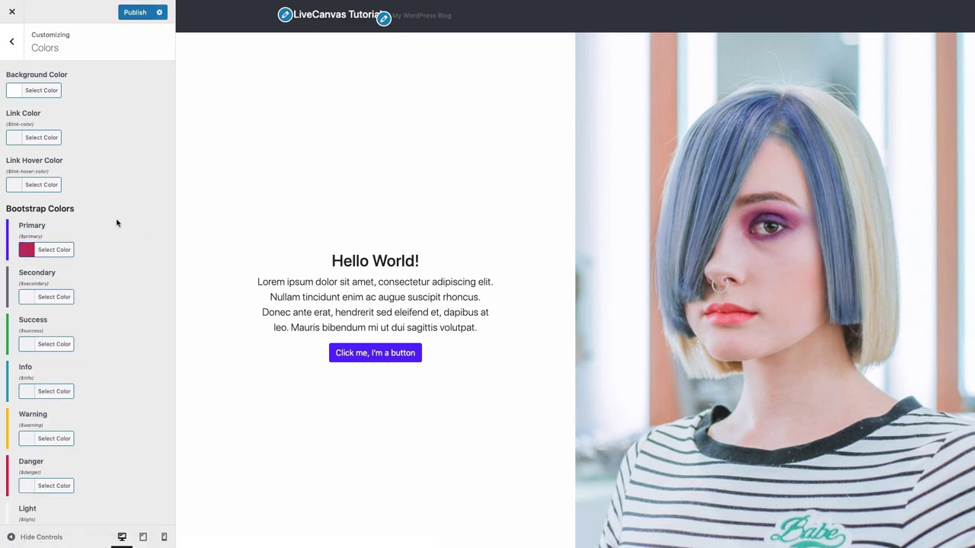
{"action": "scroll", "coordinate": [117, 239], "scroll_direction": "down", "scroll_amount": 3}
{"action": "scroll", "coordinate": [115, 237], "scroll_direction": "up", "scroll_amount": 3}
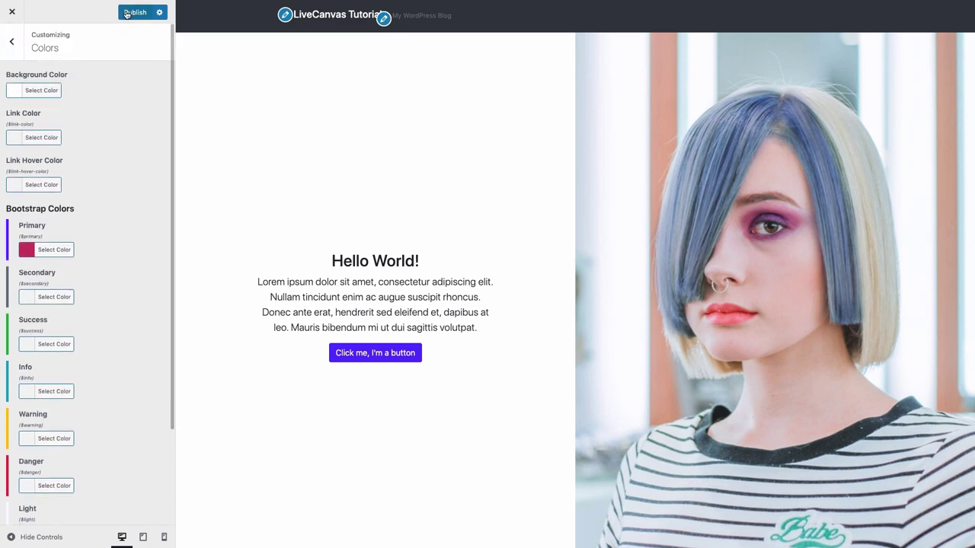
{"action": "left_click", "coordinate": [127, 14]}
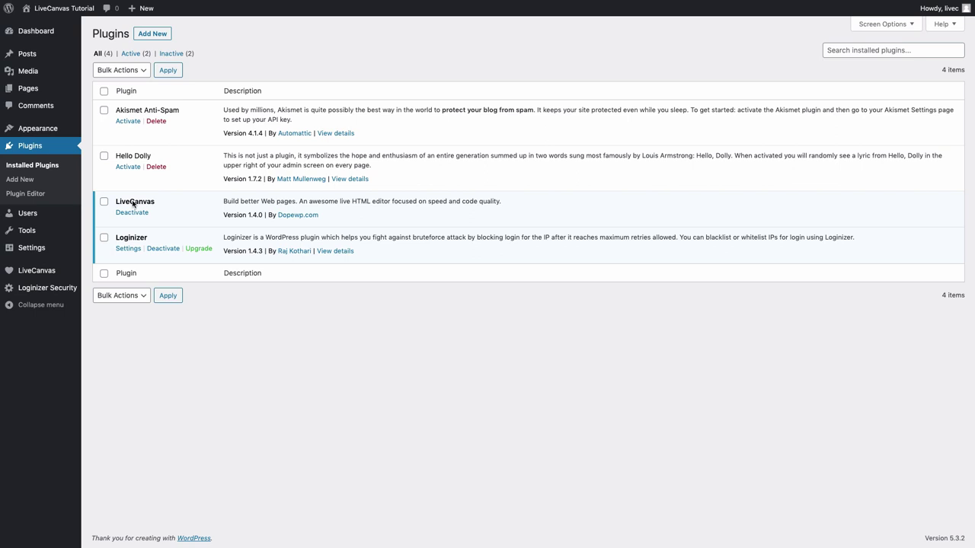
Step: Highlight the LiveCanvas plugin name, then go to the Themes page with CustomStrap active
{"action": "left_click_drag", "start_coordinate": [157, 203], "coordinate": [116, 202]}
{"action": "left_click", "coordinate": [34, 128]}
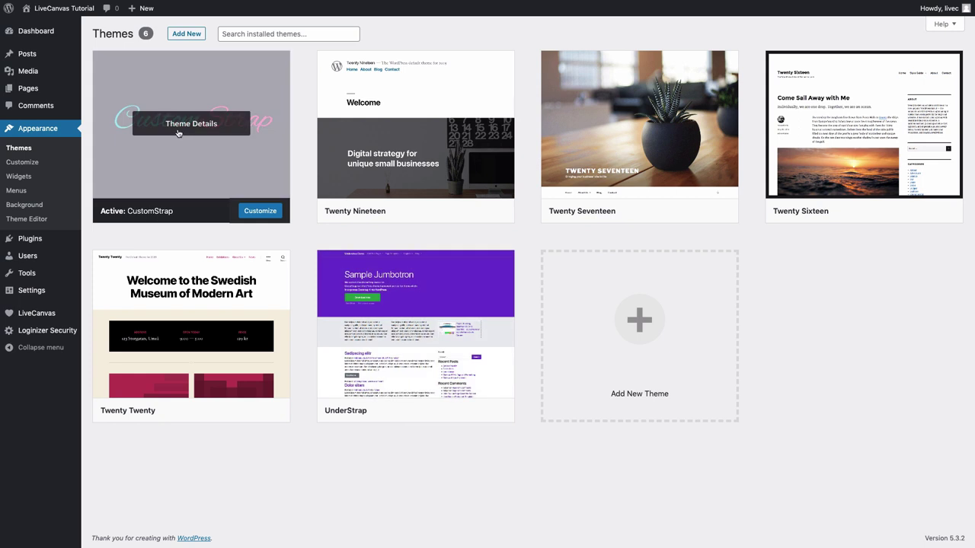
{"action": "mouse_move", "coordinate": [64, 96]}
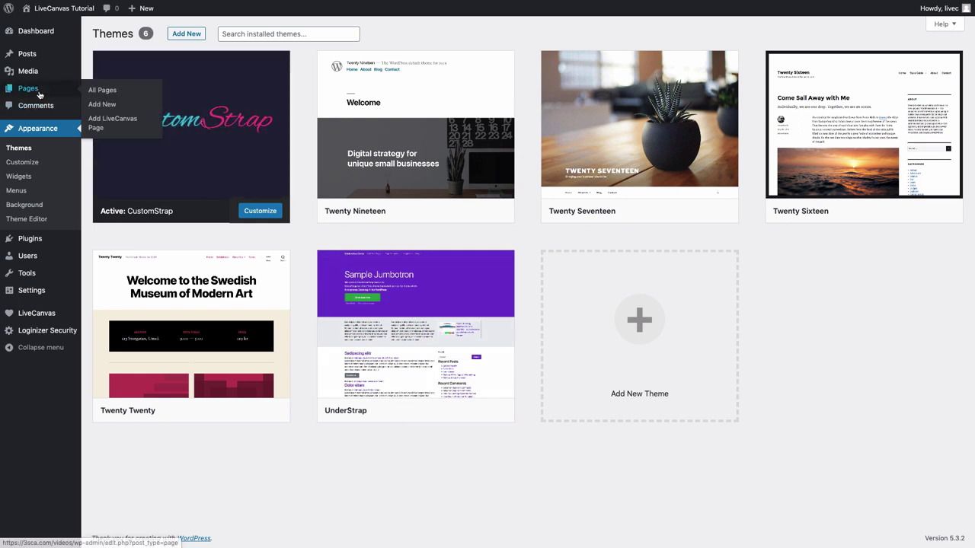
Step: Create a new LiveCanvas page named 'my page'
{"action": "left_click", "coordinate": [99, 124]}
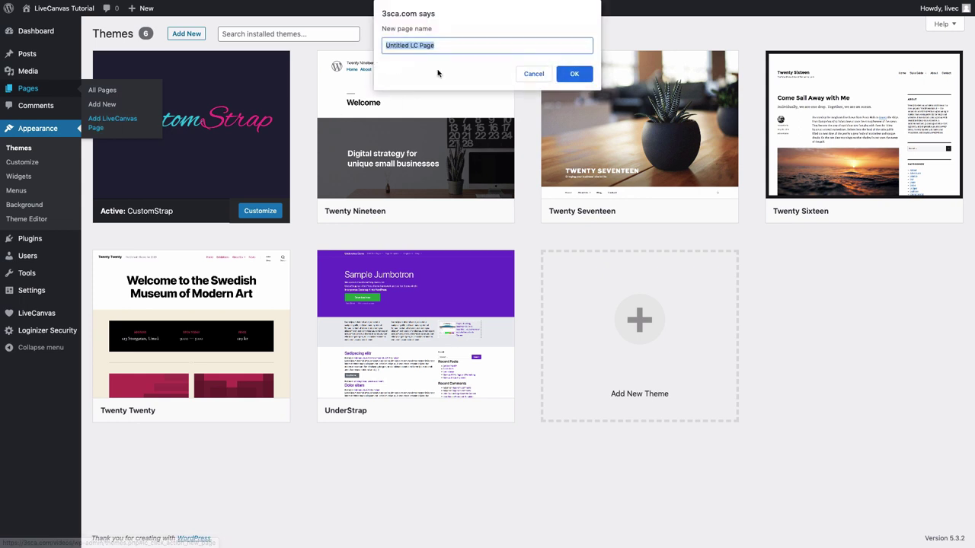
{"action": "type", "text": "m"}
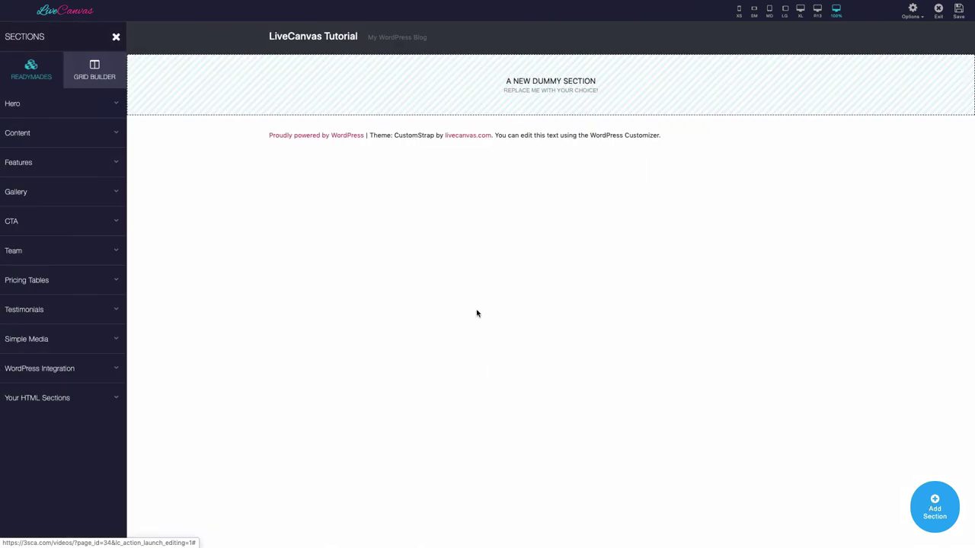
Step: Insert the Hero readymade with an intro image and overlying WHY? container
{"action": "left_click", "coordinate": [89, 103]}
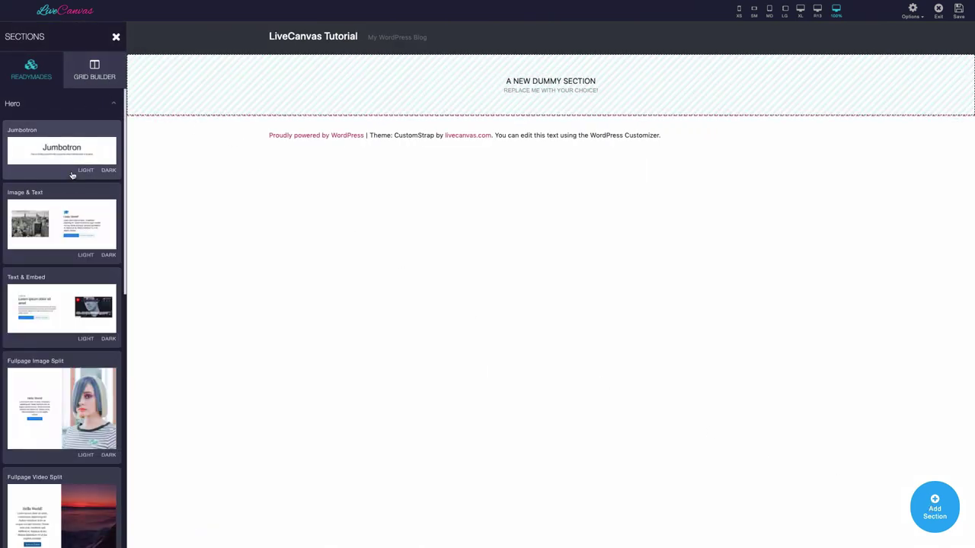
{"action": "scroll", "coordinate": [71, 179], "scroll_direction": "down", "scroll_amount": 5}
{"action": "left_click", "coordinate": [75, 266]}
{"action": "left_click", "coordinate": [117, 38]}
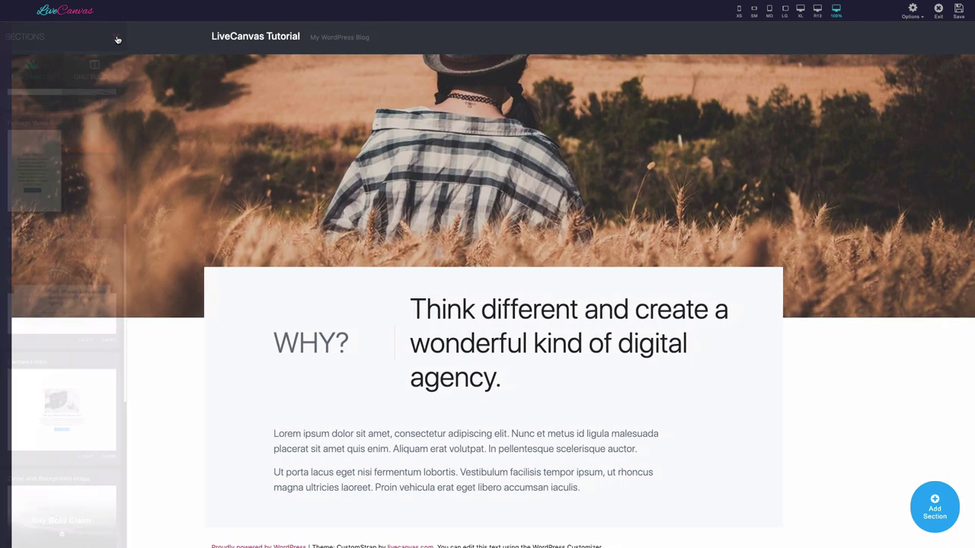
Step: Check the page at every device preview width, then open the Main HTML editor
{"action": "left_click", "coordinate": [739, 12]}
{"action": "left_click", "coordinate": [754, 12]}
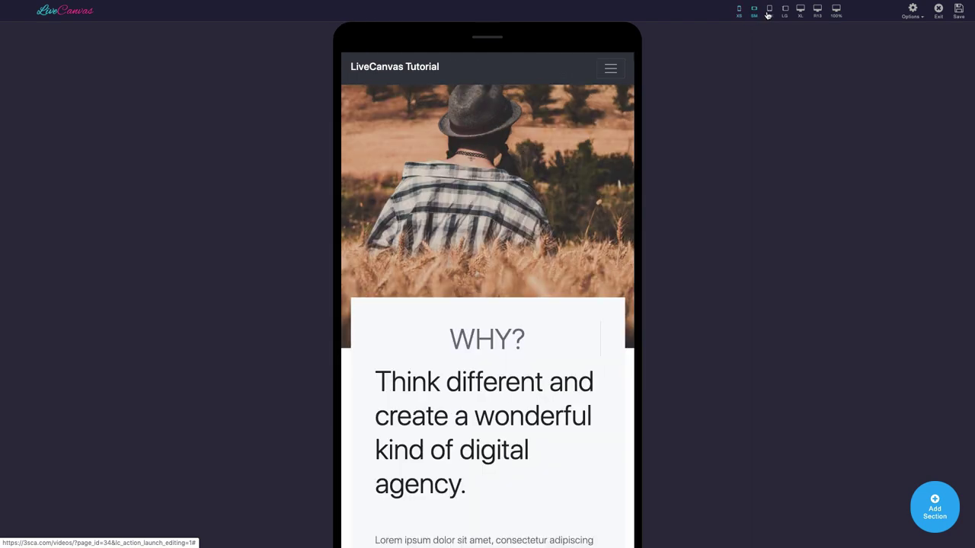
{"action": "left_click", "coordinate": [769, 12]}
{"action": "left_click", "coordinate": [786, 13]}
{"action": "left_click", "coordinate": [801, 12]}
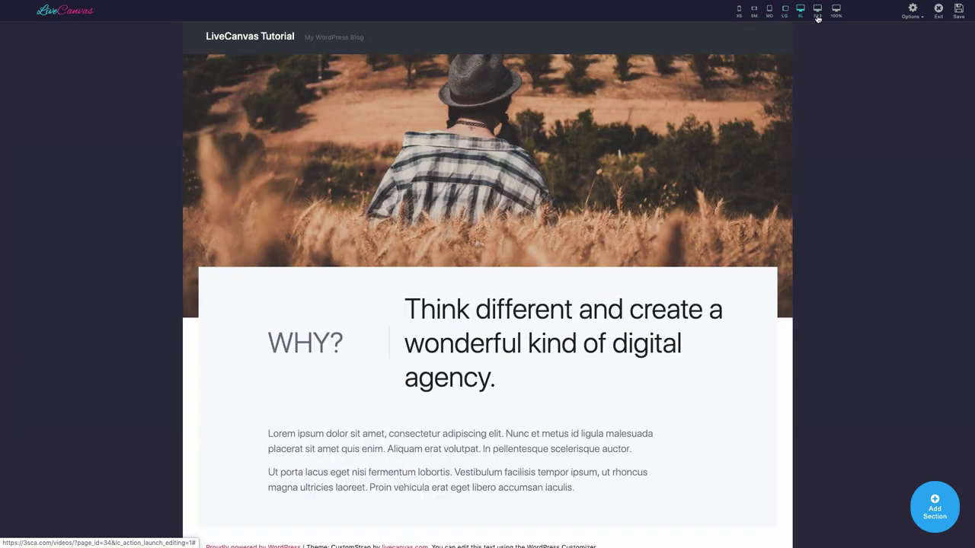
{"action": "left_click", "coordinate": [817, 13]}
{"action": "left_click", "coordinate": [836, 10]}
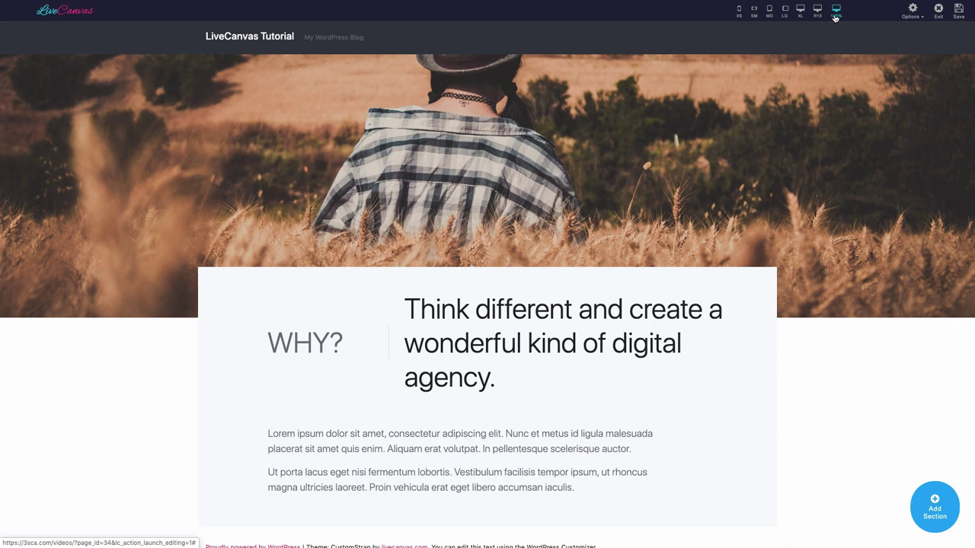
{"action": "left_click", "coordinate": [912, 14]}
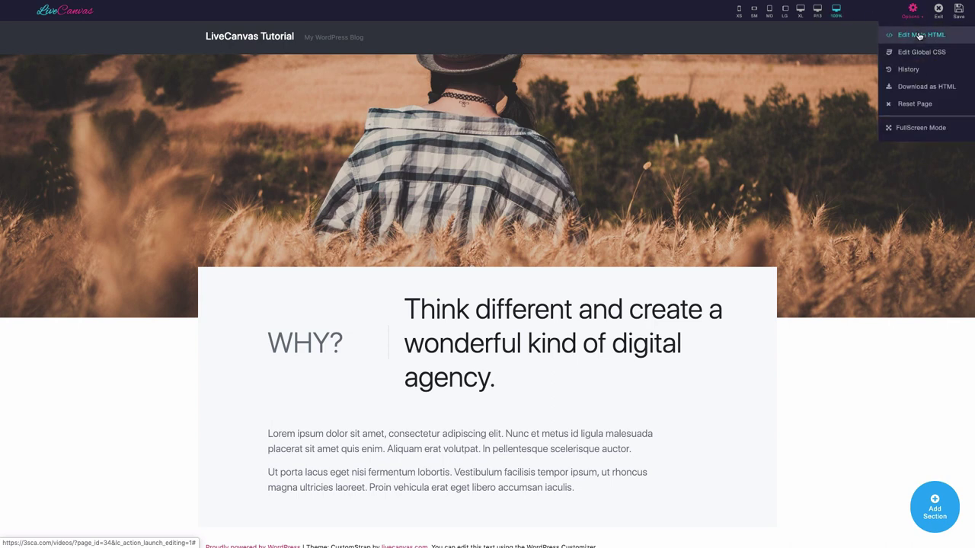
{"action": "left_click", "coordinate": [919, 36]}
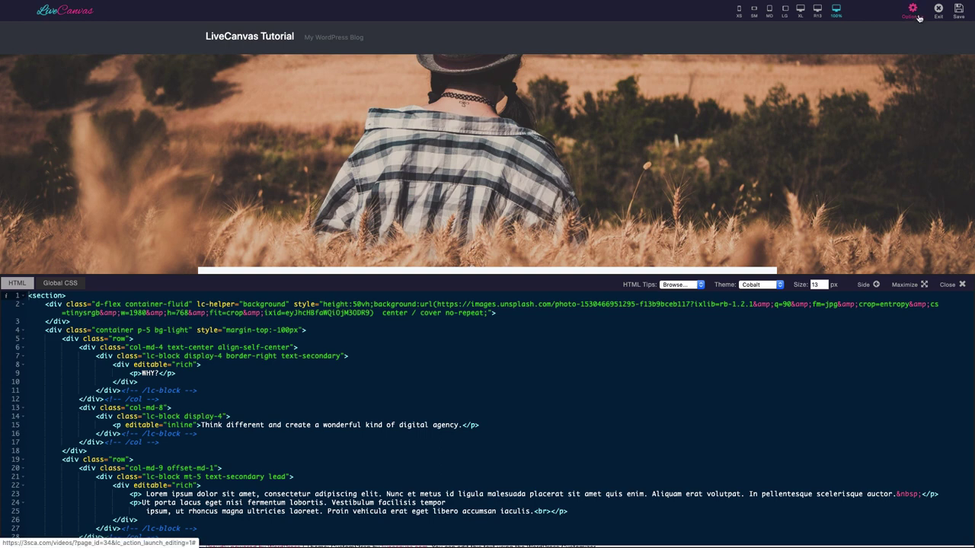
Step: Open the Global CSS editor and show the page's editing history
{"action": "left_click", "coordinate": [918, 17]}
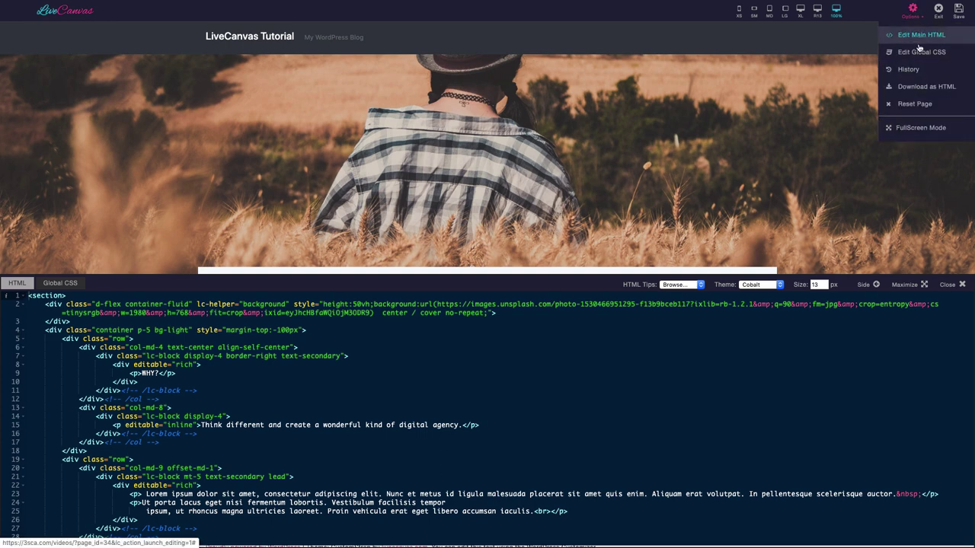
{"action": "left_click", "coordinate": [920, 53]}
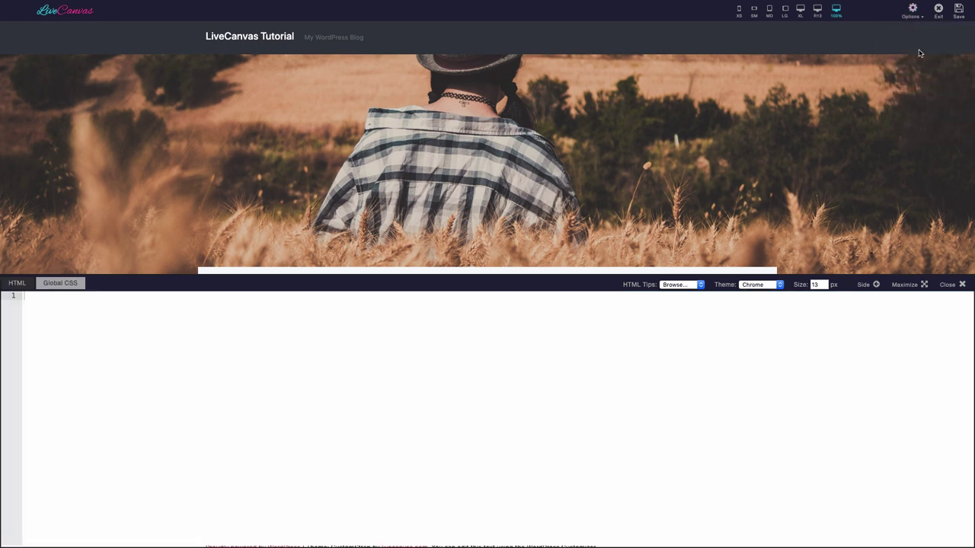
{"action": "left_click", "coordinate": [917, 18]}
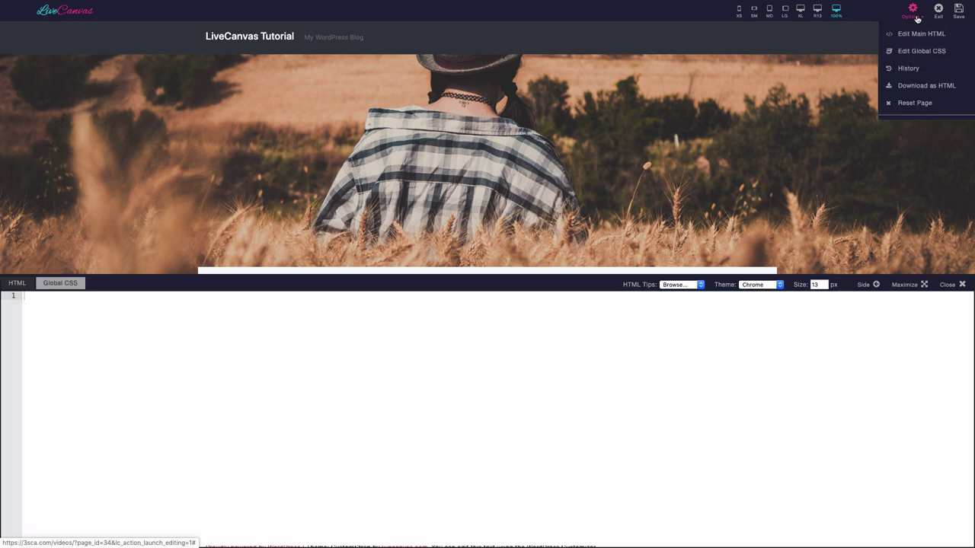
{"action": "left_click", "coordinate": [912, 74]}
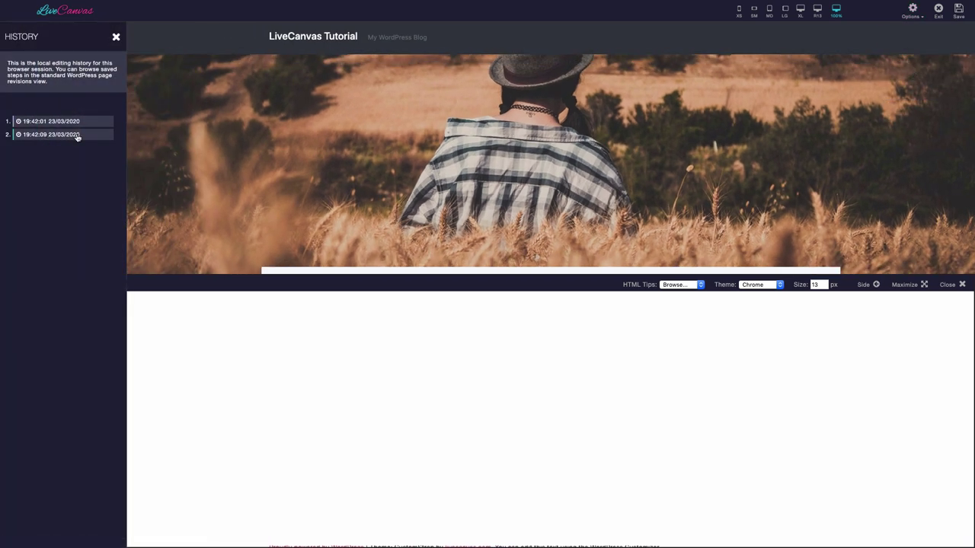
Step: Download the page as index (2).html and close the HTML code editor
{"action": "left_click", "coordinate": [903, 16]}
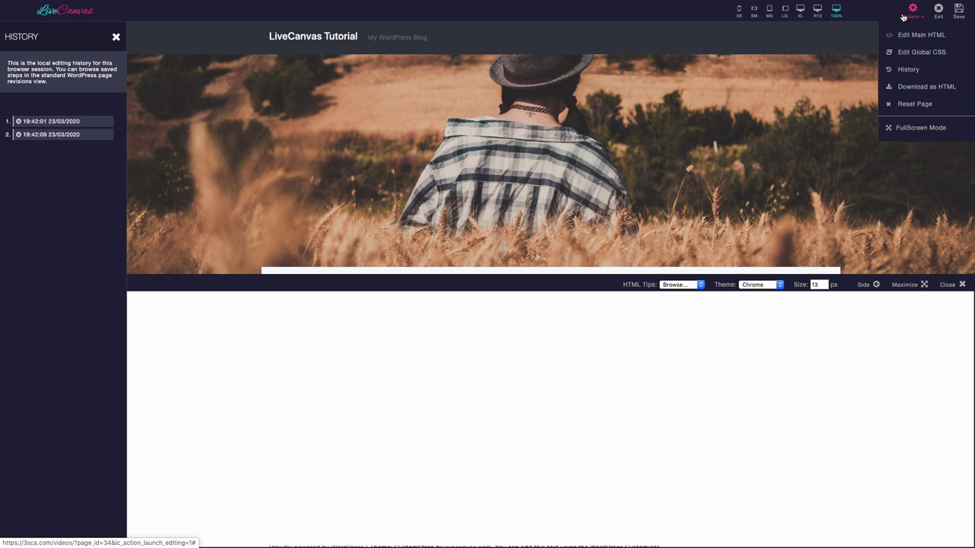
{"action": "left_click", "coordinate": [918, 87]}
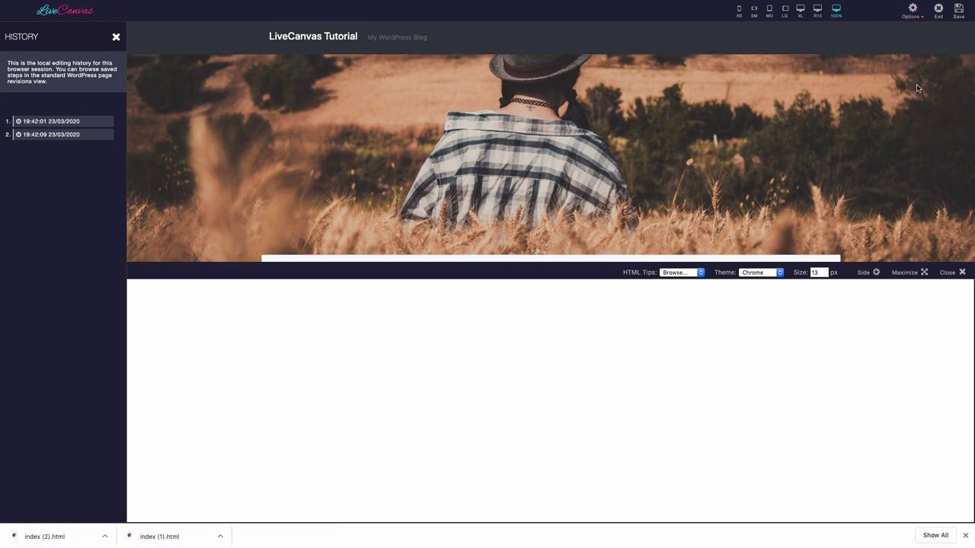
{"action": "left_click", "coordinate": [914, 20]}
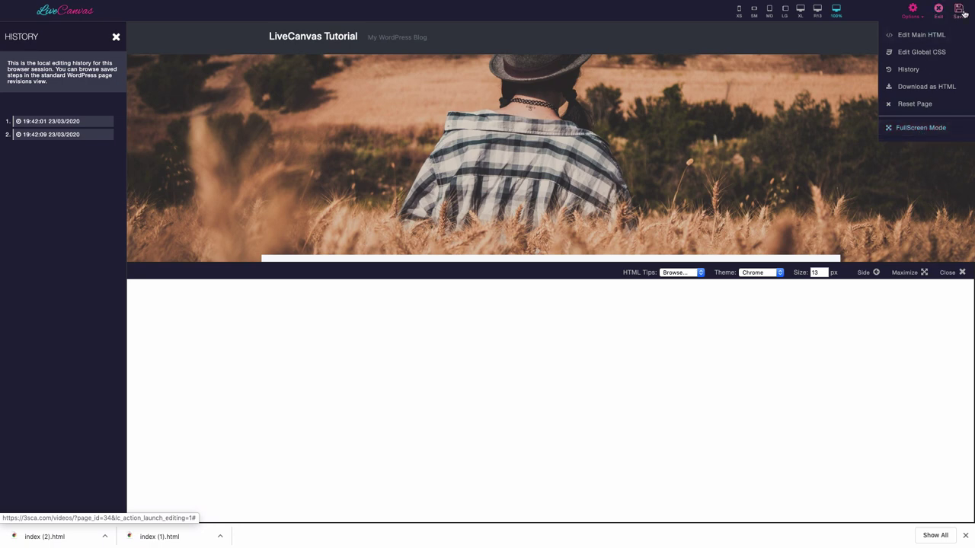
{"action": "left_click", "coordinate": [915, 16]}
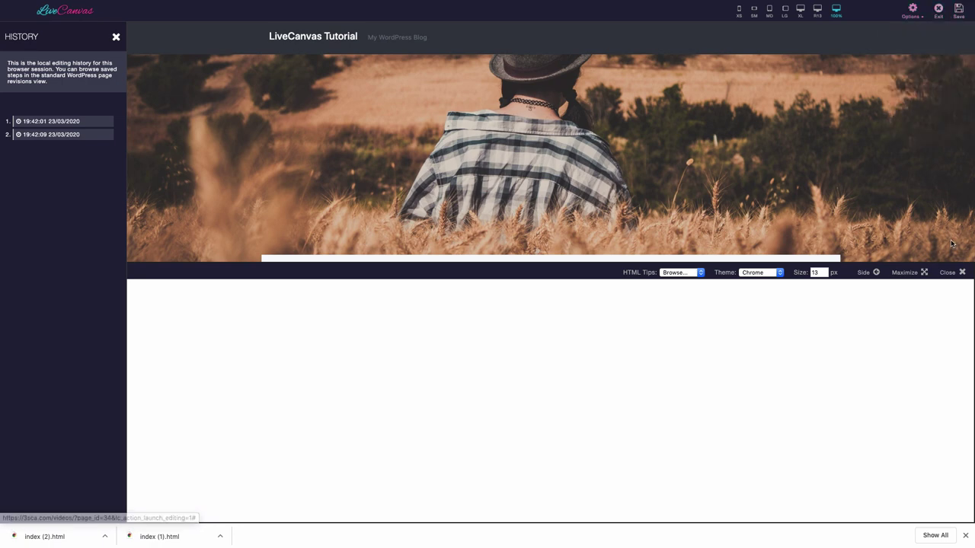
{"action": "left_click", "coordinate": [961, 273]}
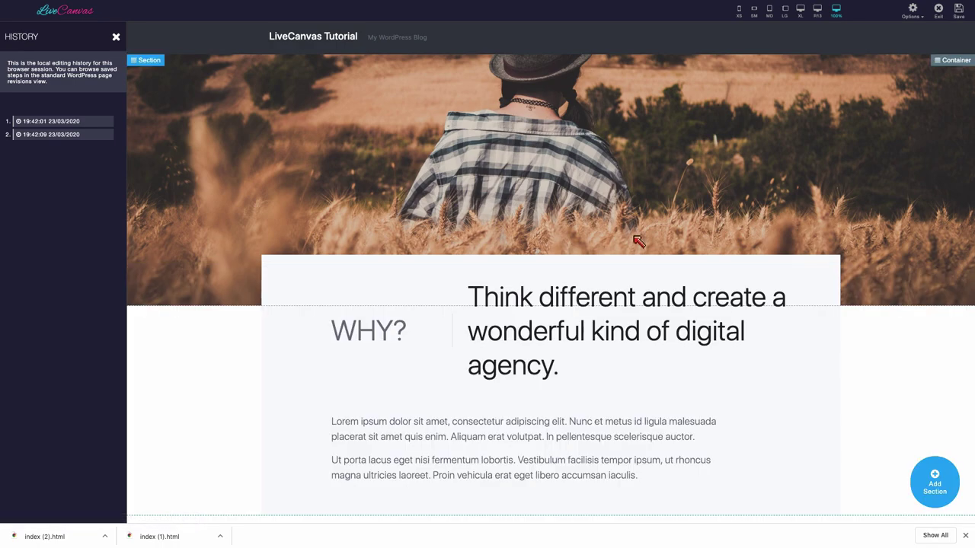
Step: Close the History panel so the WHY? intro-image page fills the full editor width
{"action": "left_click", "coordinate": [116, 36]}
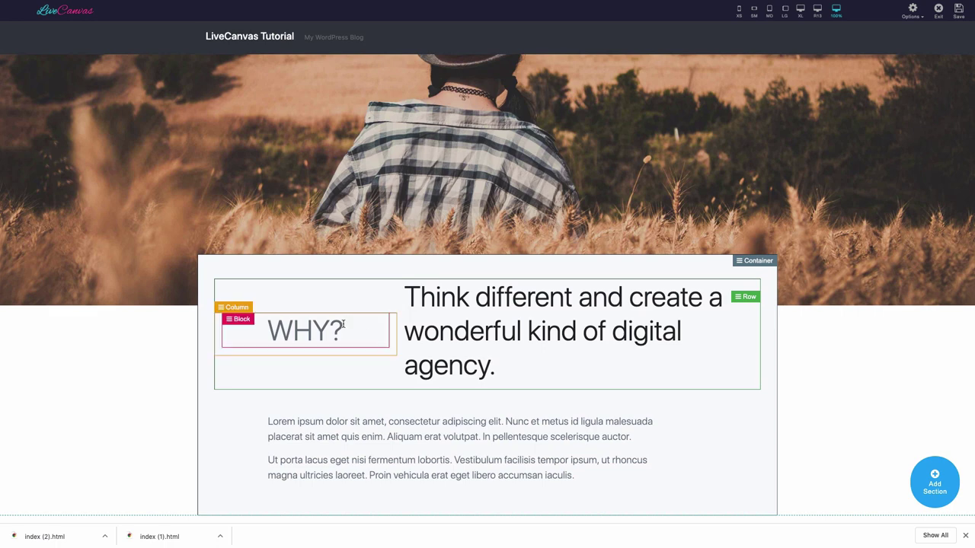
Step: Retype the WHY? heading as 'what' beside the Think different headline
{"action": "left_click", "coordinate": [345, 324]}
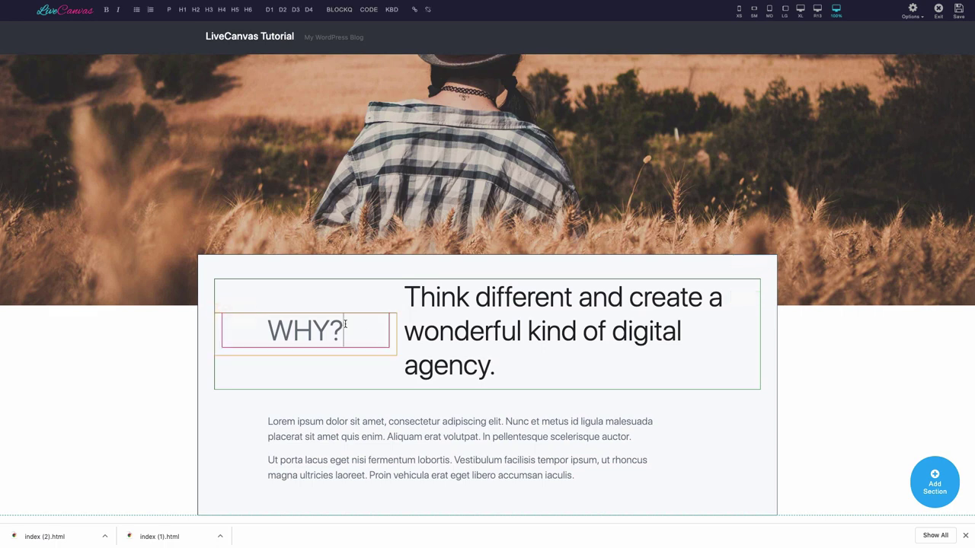
{"action": "key", "text": "BackSpace"}
{"action": "key", "text": "BackSpace"}
{"action": "key", "text": "BackSpace"}
{"action": "key", "text": "BackSpace"}
{"action": "type", "text": "what"}
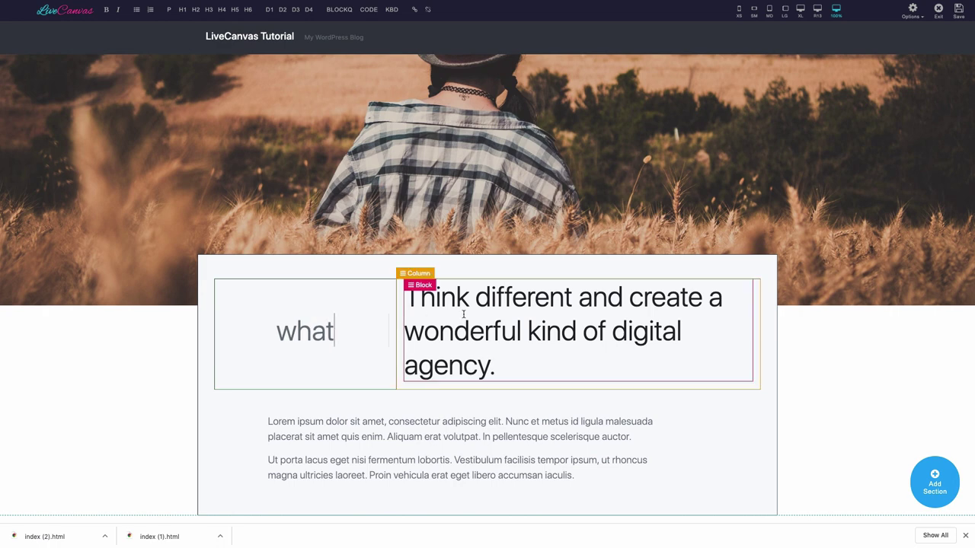
{"action": "left_click", "coordinate": [411, 301]}
{"action": "left_click", "coordinate": [342, 329]}
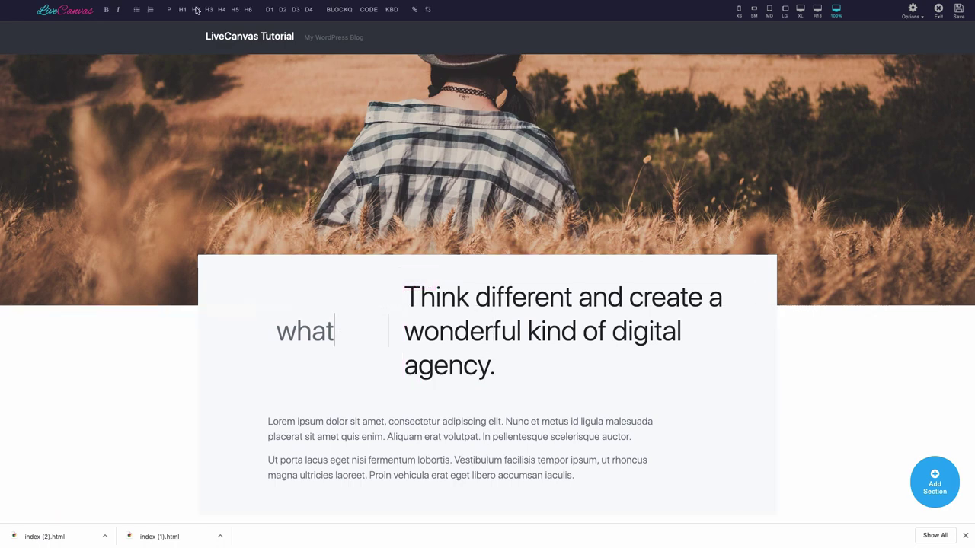
{"action": "left_click", "coordinate": [293, 325]}
{"action": "double_click", "coordinate": [290, 326]}
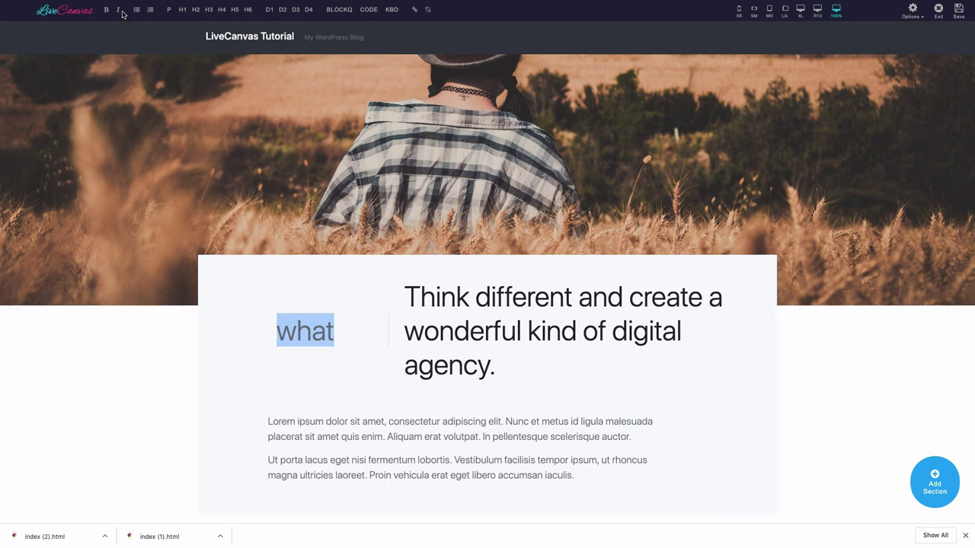
{"action": "left_click", "coordinate": [345, 321]}
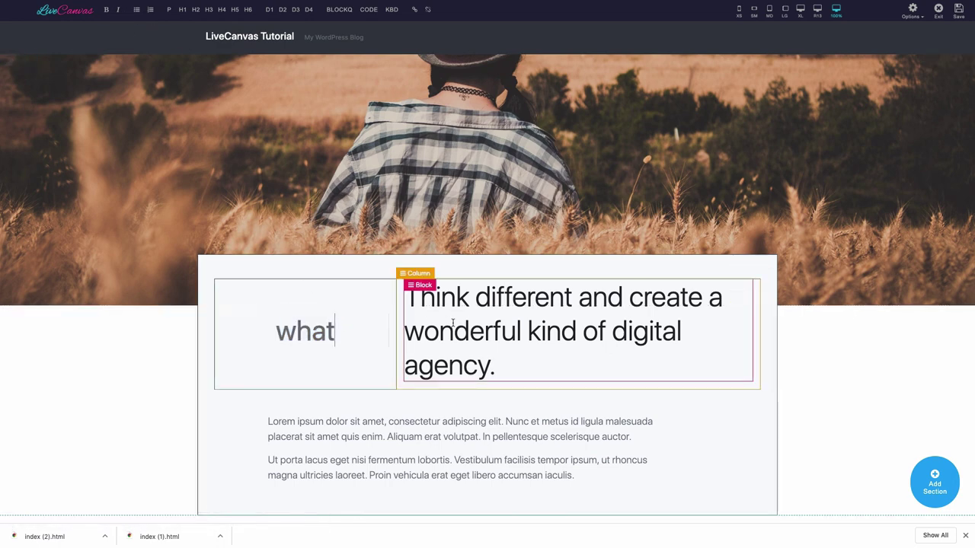
{"action": "left_click", "coordinate": [240, 319]}
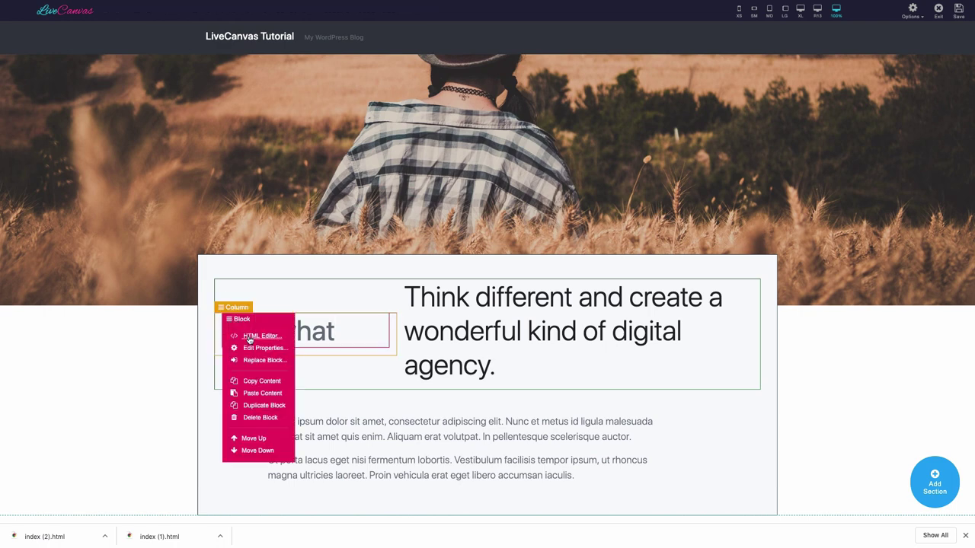
{"action": "left_click", "coordinate": [250, 337]}
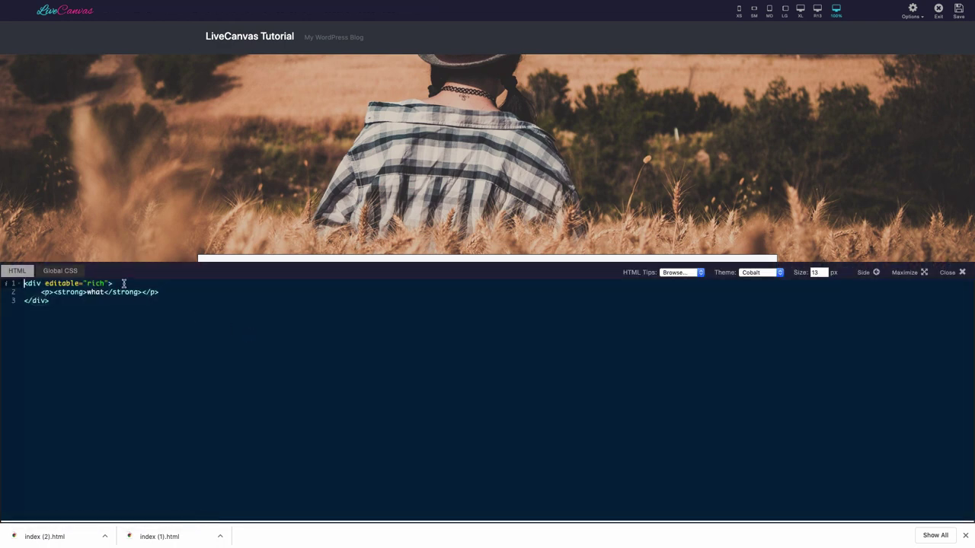
{"action": "left_click_drag", "start_coordinate": [123, 284], "coordinate": [20, 283]}
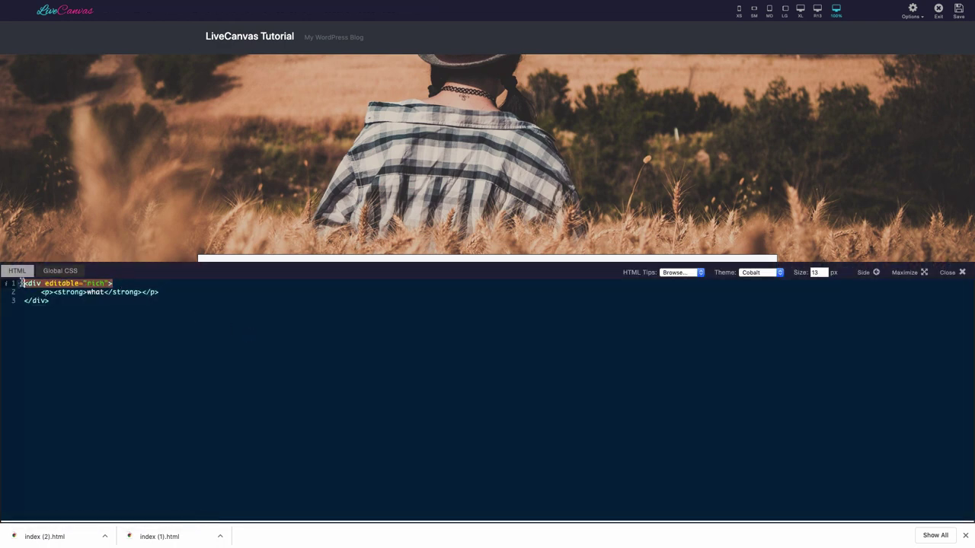
{"action": "left_click", "coordinate": [60, 337]}
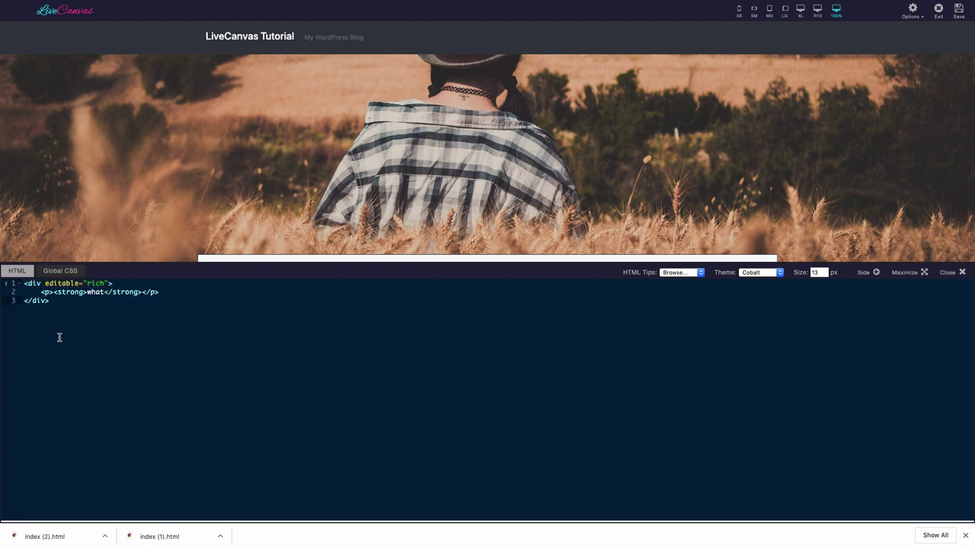
{"action": "key", "text": "Escape"}
{"action": "left_click", "coordinate": [427, 286]}
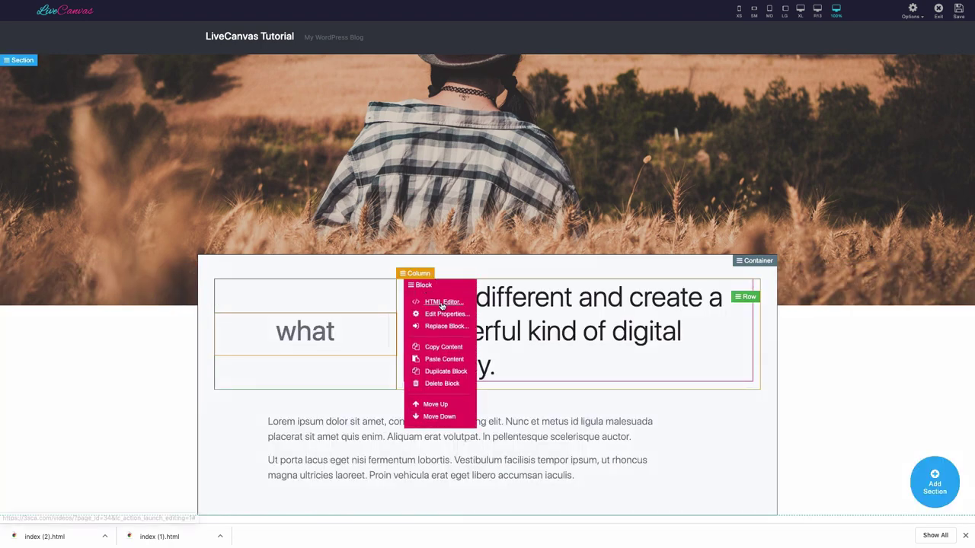
{"action": "left_click", "coordinate": [441, 301]}
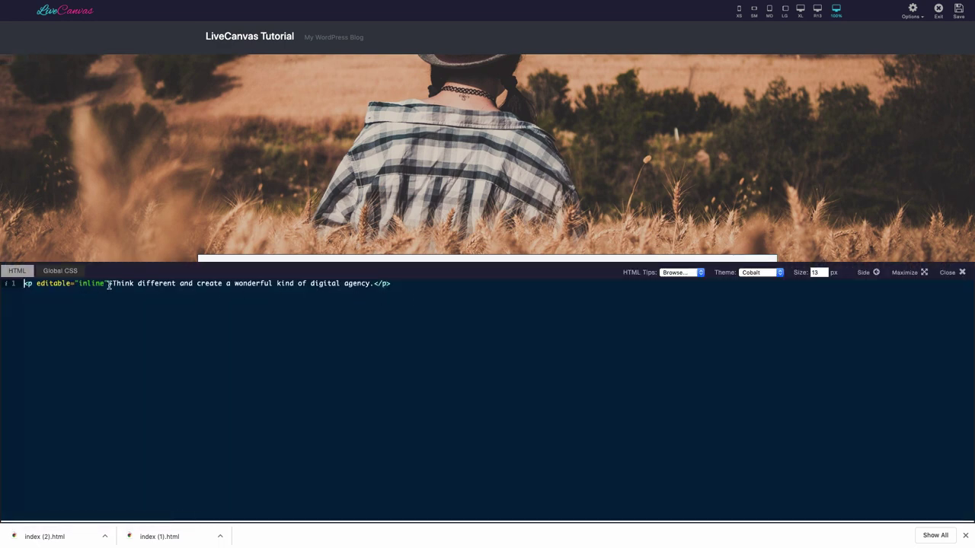
{"action": "left_click_drag", "start_coordinate": [108, 283], "coordinate": [17, 285]}
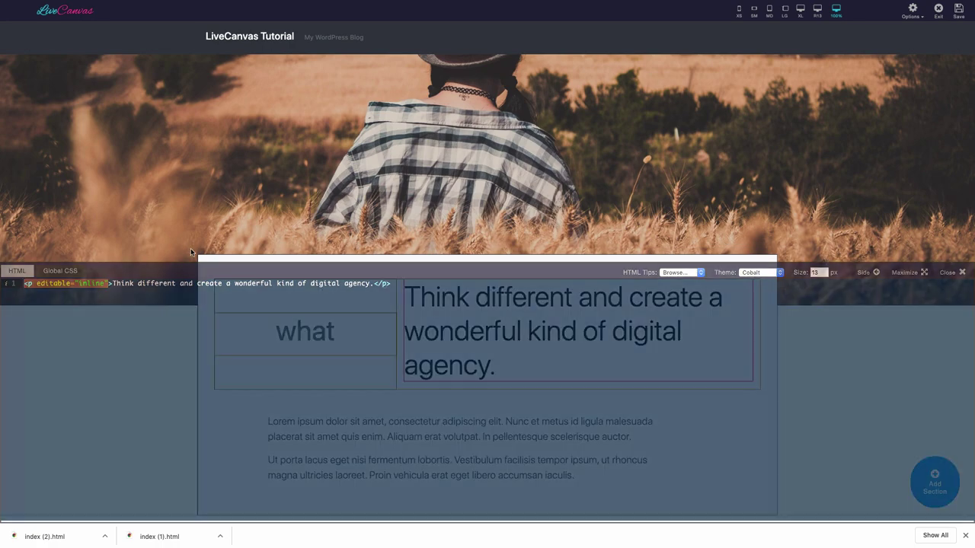
Step: Close the HTML editor and open the hero's background settings, dismissing the empty media library
{"action": "left_click", "coordinate": [192, 248]}
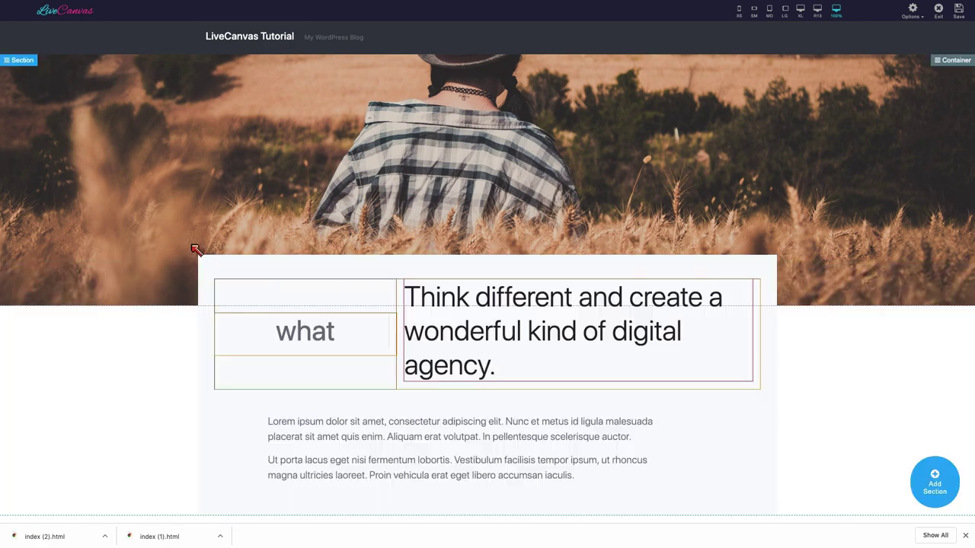
{"action": "left_click", "coordinate": [439, 160]}
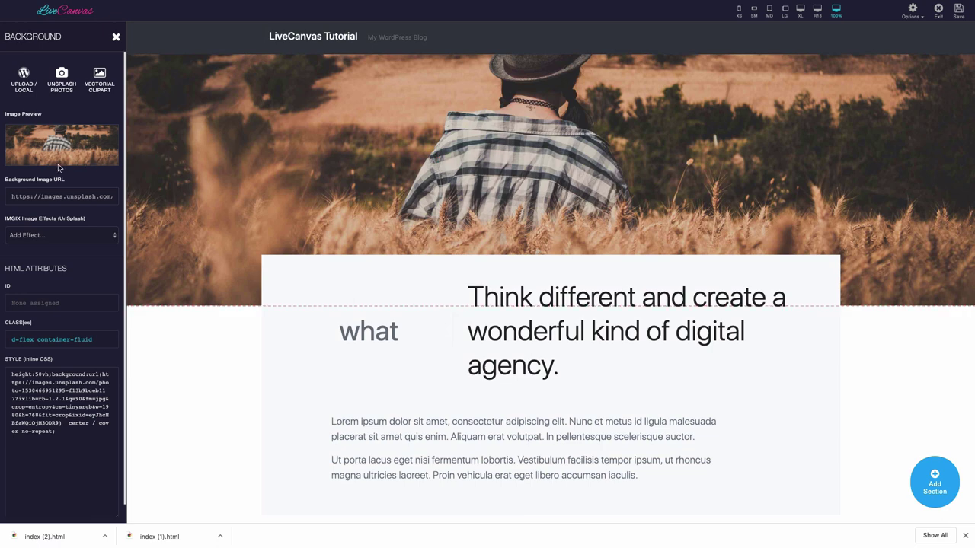
{"action": "left_click", "coordinate": [25, 87]}
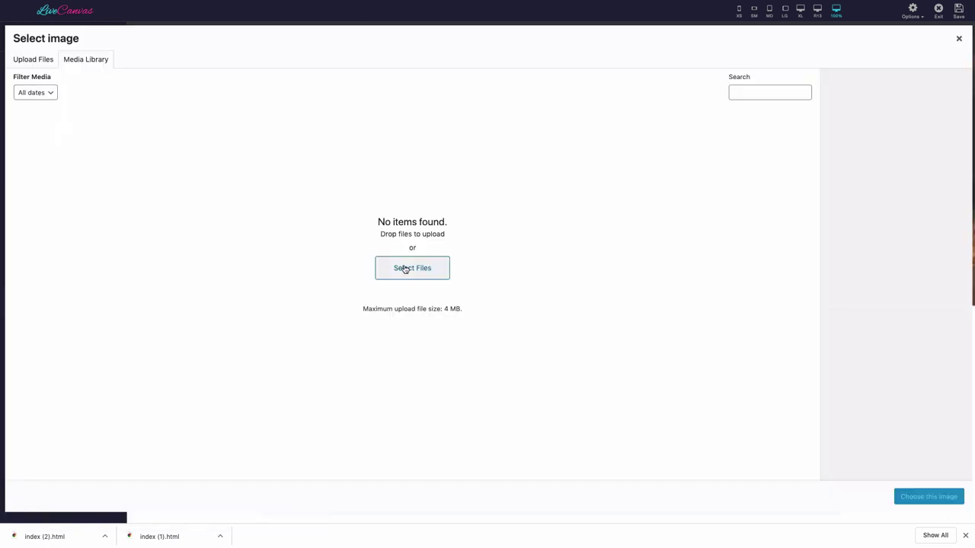
{"action": "left_click", "coordinate": [958, 41]}
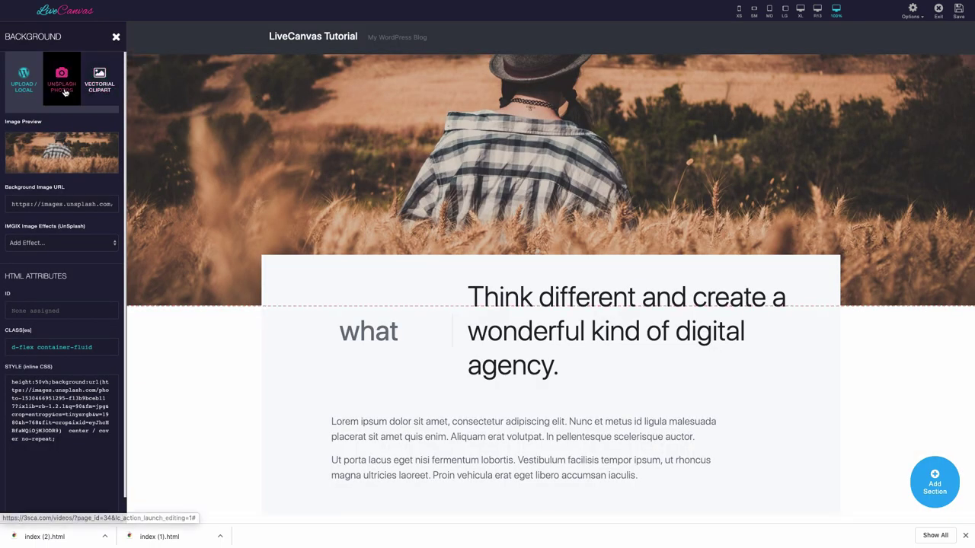
Step: Search Unsplash Photos for cats and set the kitten photo as the hero background
{"action": "left_click", "coordinate": [65, 92]}
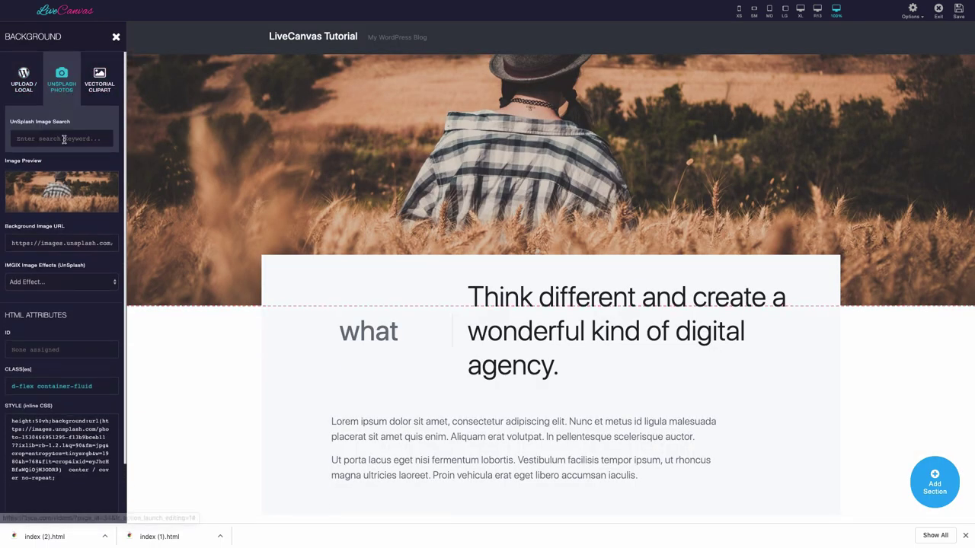
{"action": "left_click", "coordinate": [64, 140]}
{"action": "type", "text": "cats"}
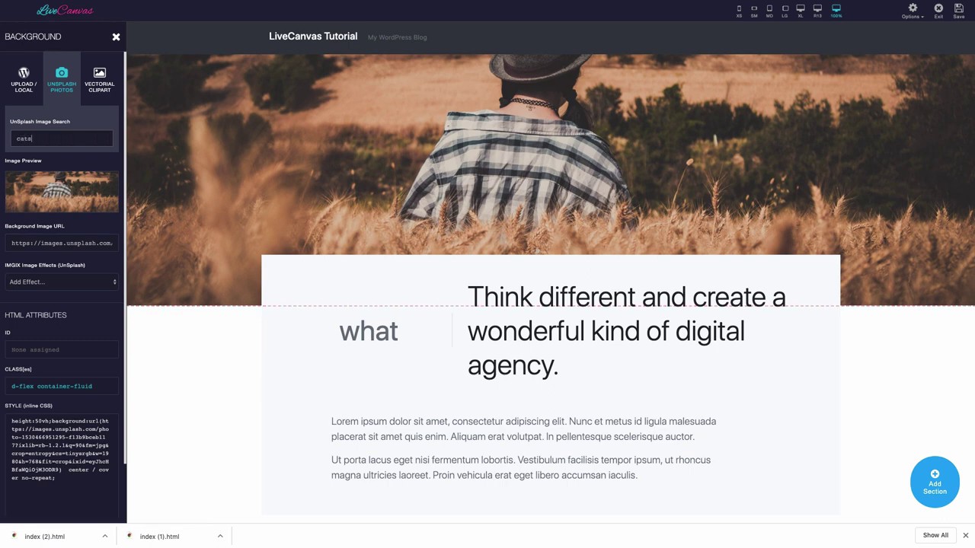
{"action": "key", "text": "Return"}
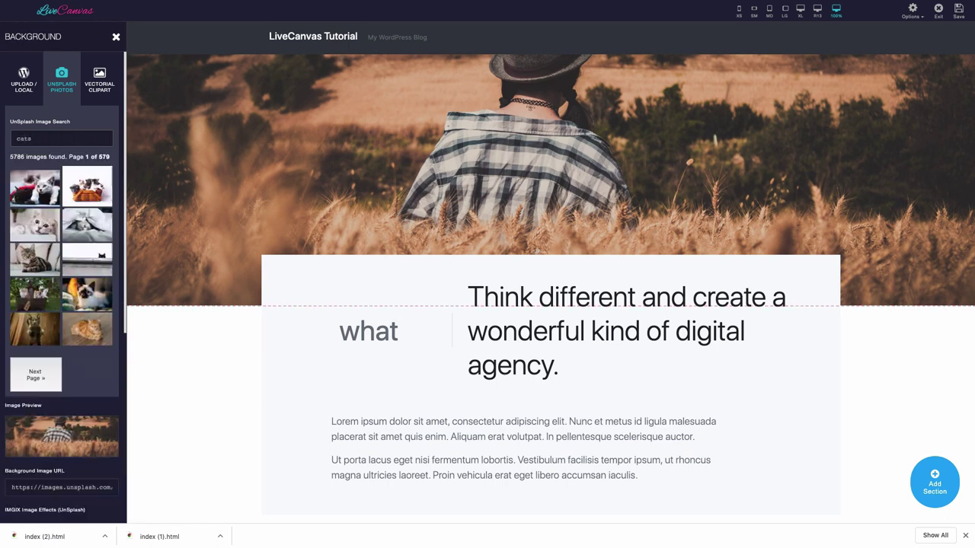
{"action": "left_click", "coordinate": [45, 201]}
{"action": "left_click", "coordinate": [42, 227]}
{"action": "left_click", "coordinate": [40, 255]}
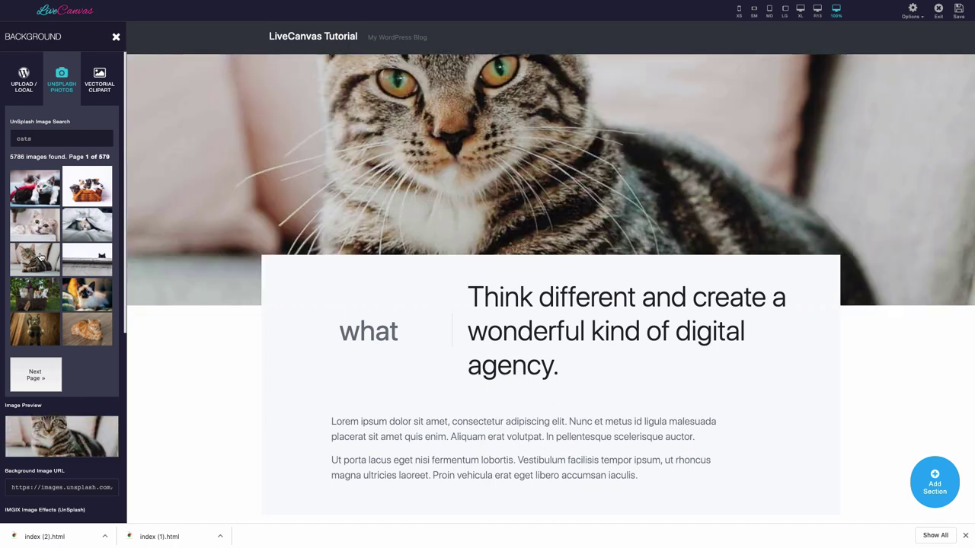
{"action": "left_click", "coordinate": [97, 84]}
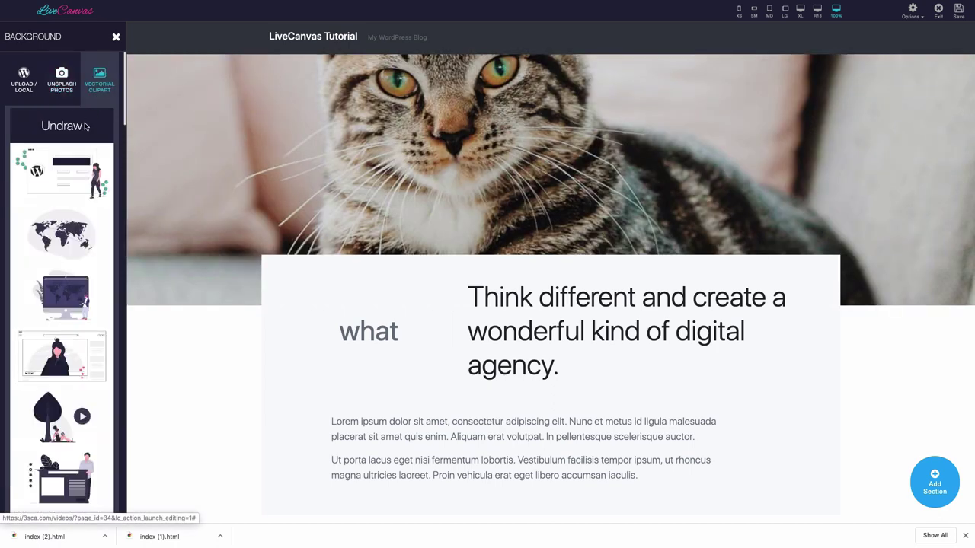
{"action": "left_click", "coordinate": [70, 236]}
{"action": "left_click", "coordinate": [70, 283]}
{"action": "left_click", "coordinate": [73, 336]}
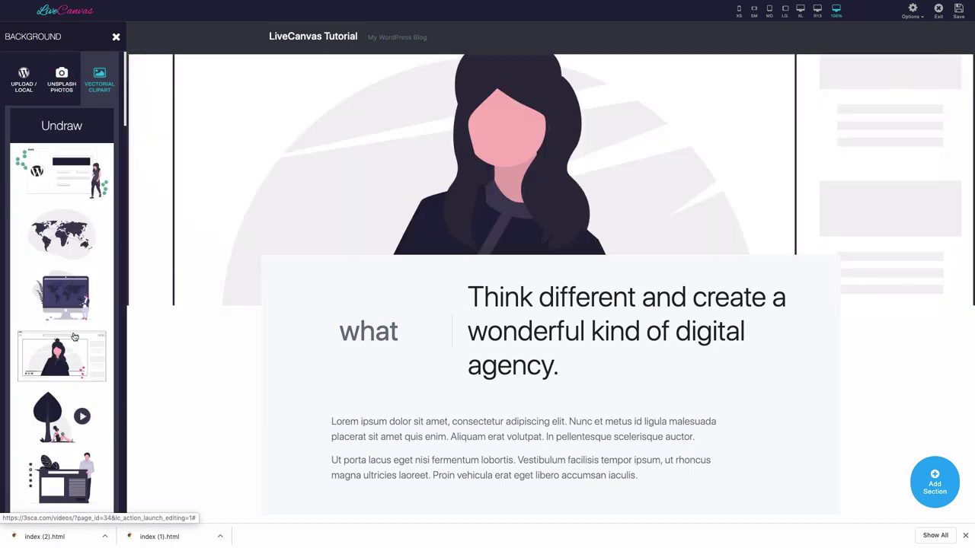
{"action": "left_click", "coordinate": [61, 81]}
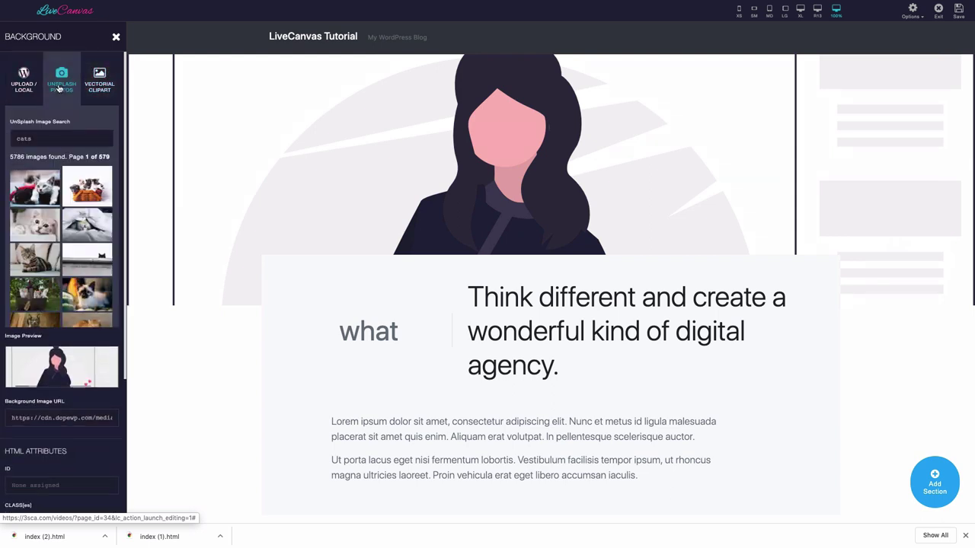
{"action": "left_click", "coordinate": [40, 190]}
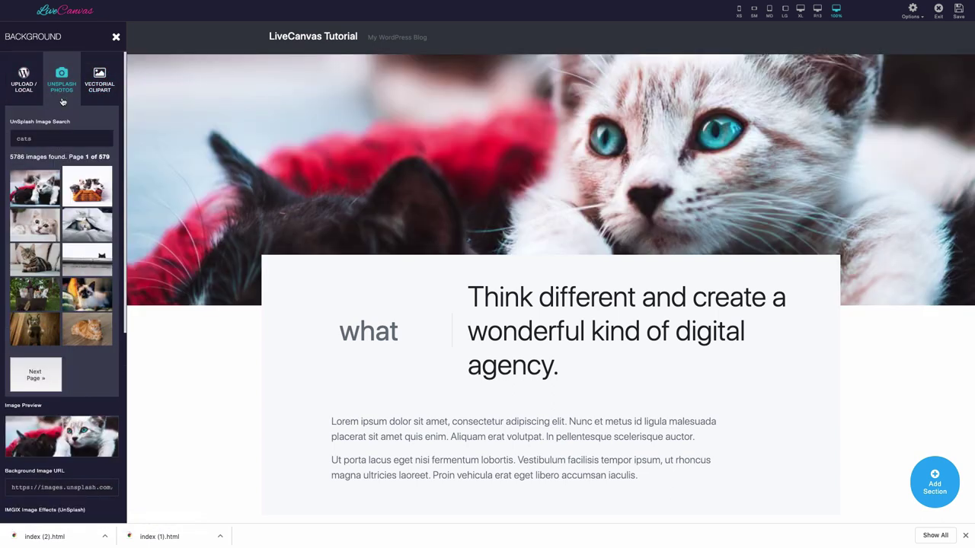
Step: Apply the Hue Tilt IMGIX image effect to the kitten background, replacing Red Tones
{"action": "left_click", "coordinate": [63, 91]}
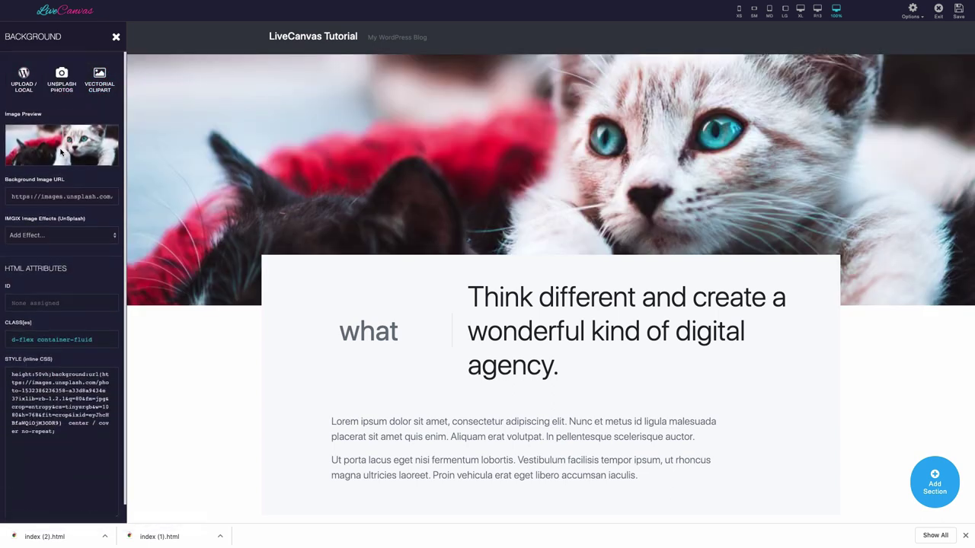
{"action": "mouse_move", "coordinate": [56, 195]}
{"action": "left_mouse_down"}
{"action": "mouse_move", "coordinate": [118, 196]}
{"action": "mouse_move", "coordinate": [54, 194]}
{"action": "left_mouse_up"}
{"action": "left_click", "coordinate": [63, 235]}
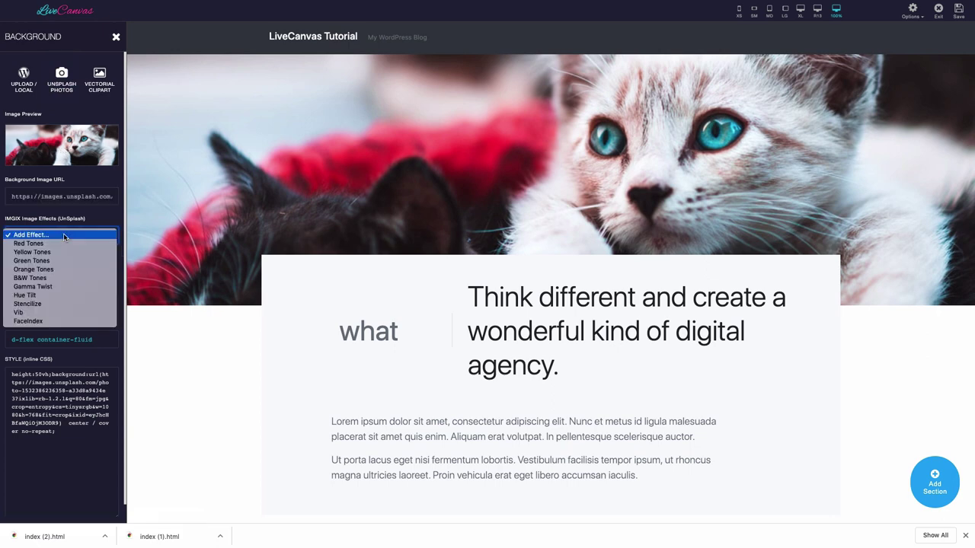
{"action": "left_click", "coordinate": [63, 243]}
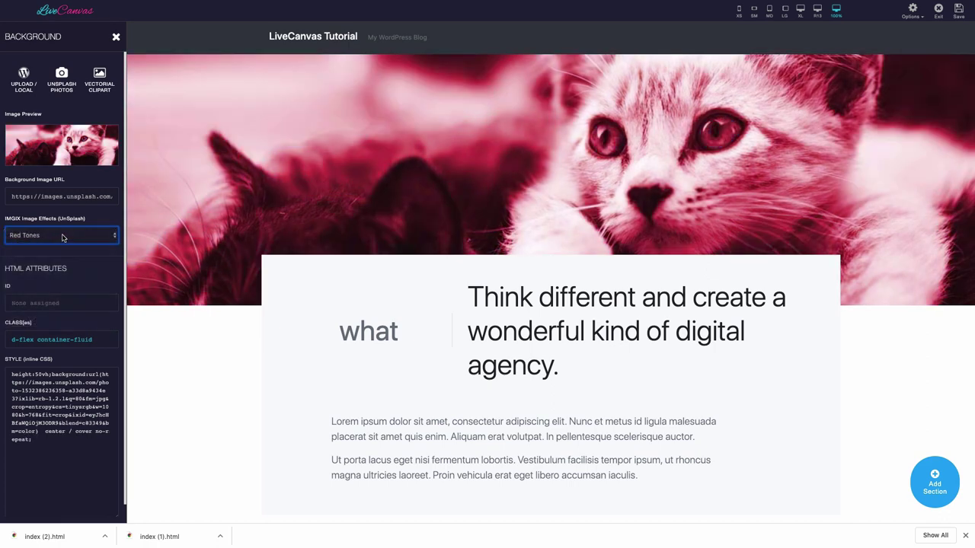
{"action": "left_click", "coordinate": [64, 236]}
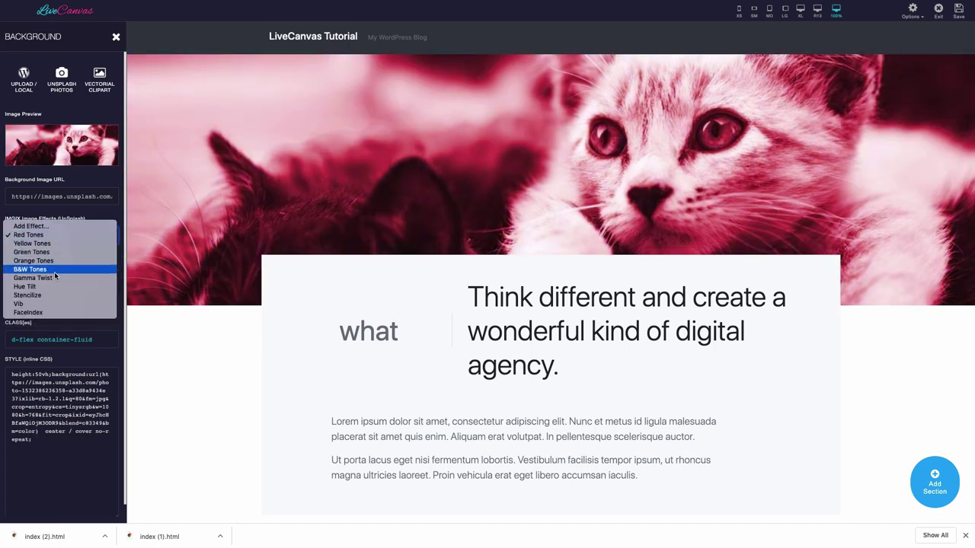
{"action": "key", "text": "Escape"}
{"action": "key", "text": "Down"}
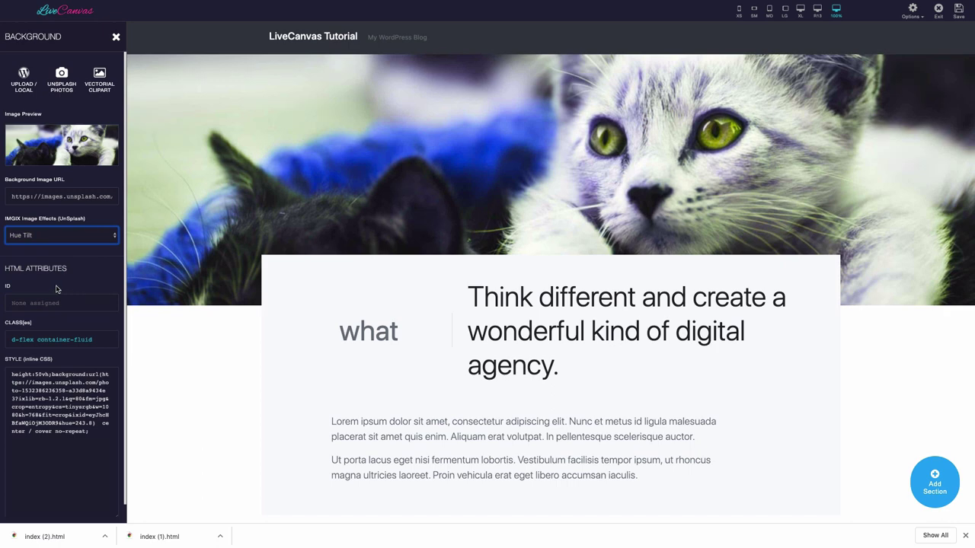
{"action": "left_click_drag", "start_coordinate": [53, 374], "coordinate": [90, 431]}
{"action": "left_click", "coordinate": [94, 431]}
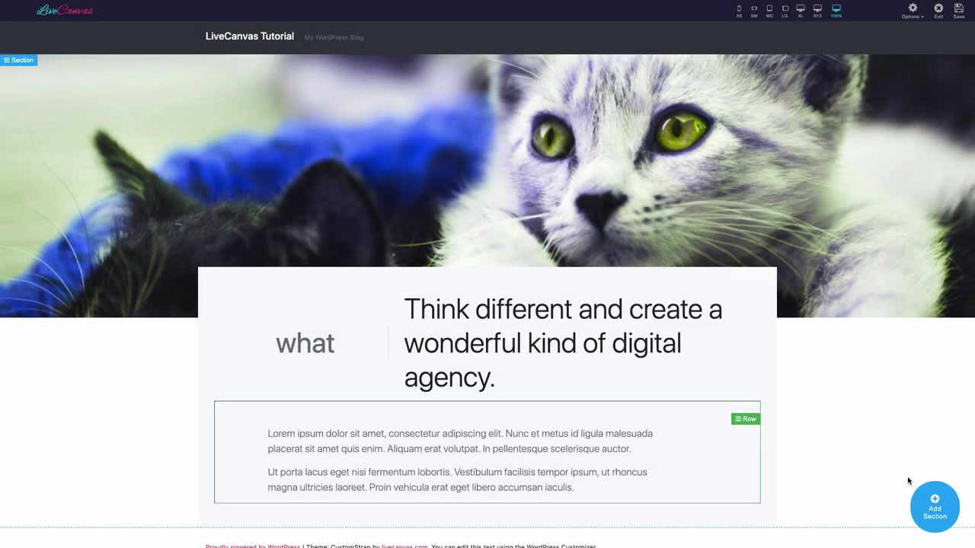
Step: Add the Content readymade Single Highlight section with the 'Any Bold Claim.' rose image below the hero
{"action": "left_click", "coordinate": [934, 505]}
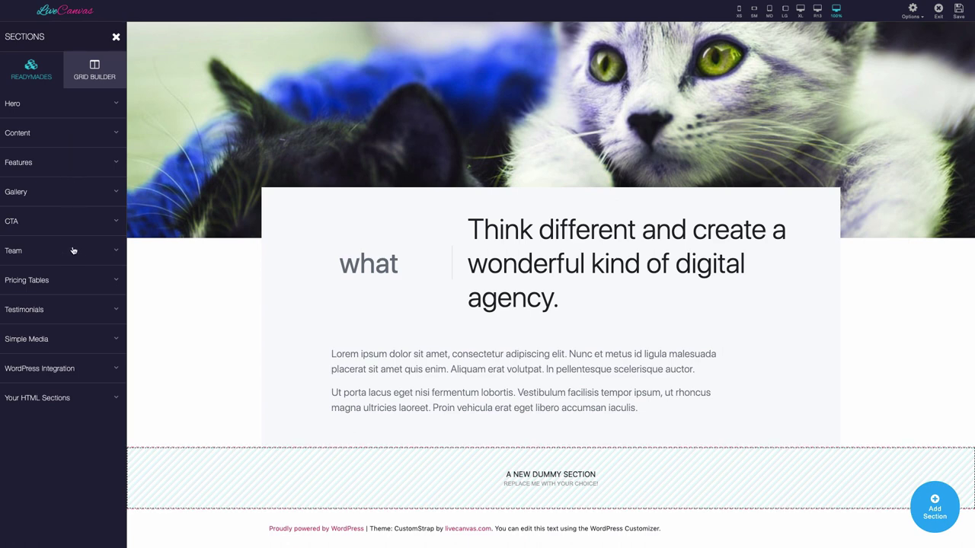
{"action": "left_click", "coordinate": [72, 108]}
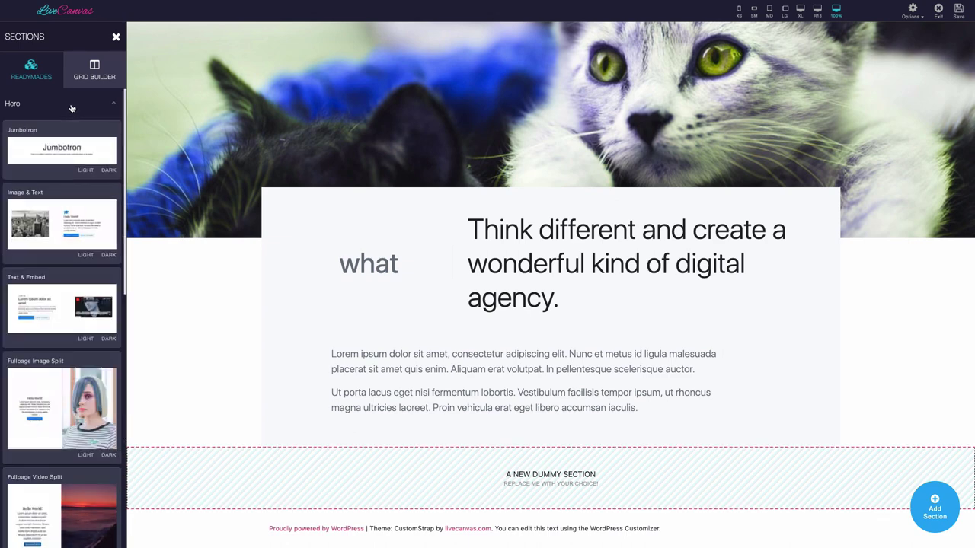
{"action": "left_click", "coordinate": [72, 108]}
{"action": "left_click", "coordinate": [72, 133]}
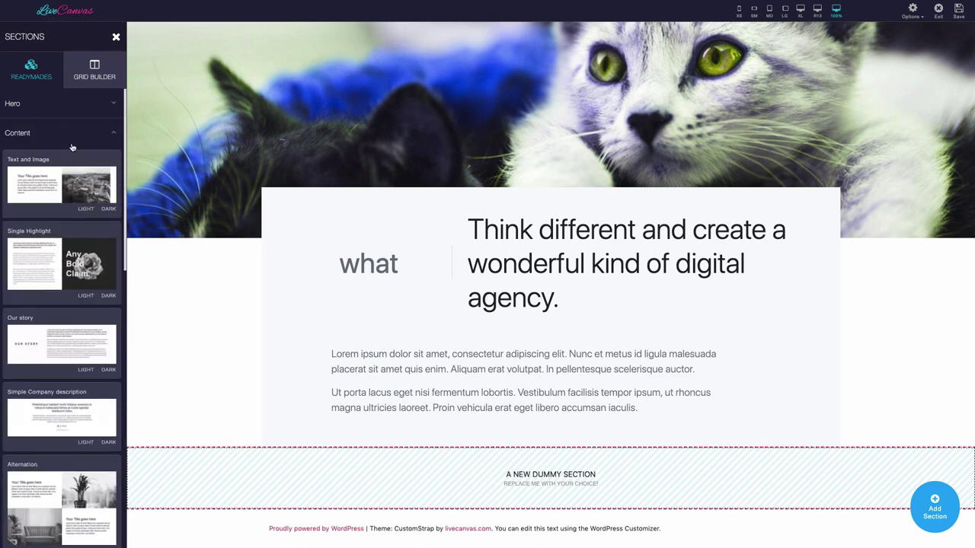
{"action": "left_click", "coordinate": [75, 178]}
{"action": "scroll", "coordinate": [164, 283], "scroll_direction": "down", "scroll_amount": 1}
{"action": "scroll", "coordinate": [163, 284], "scroll_direction": "down", "scroll_amount": 1}
{"action": "left_click", "coordinate": [75, 264]}
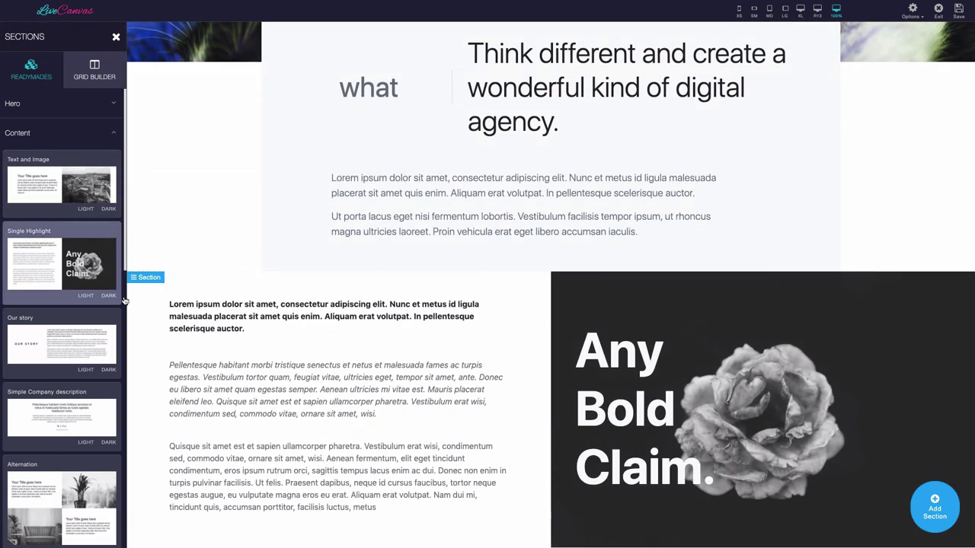
{"action": "scroll", "coordinate": [141, 310], "scroll_direction": "down", "scroll_amount": 1}
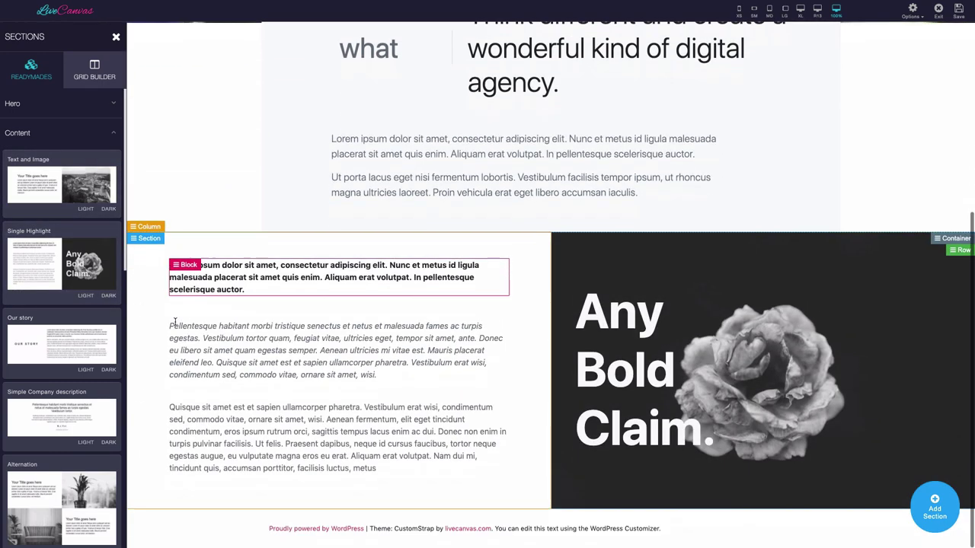
{"action": "left_click", "coordinate": [62, 348]}
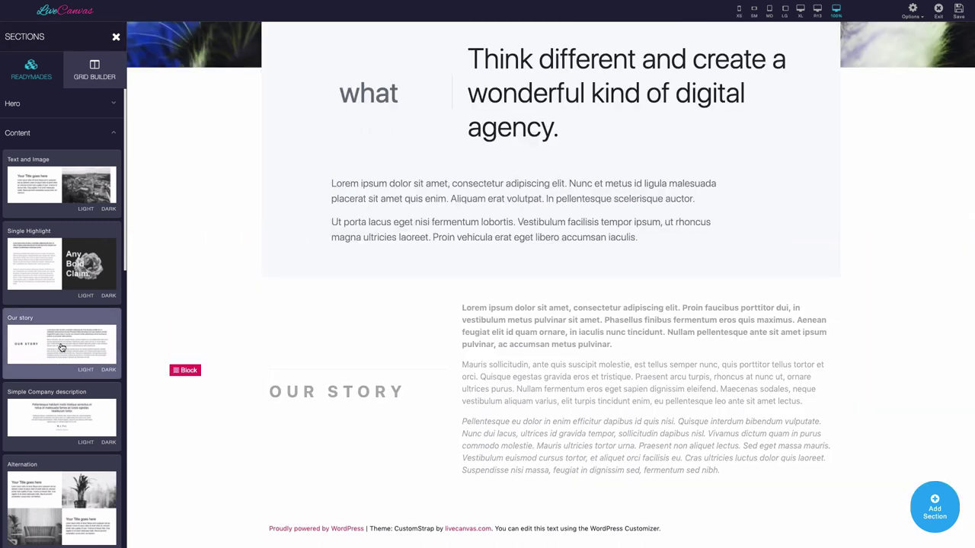
{"action": "left_click", "coordinate": [71, 273]}
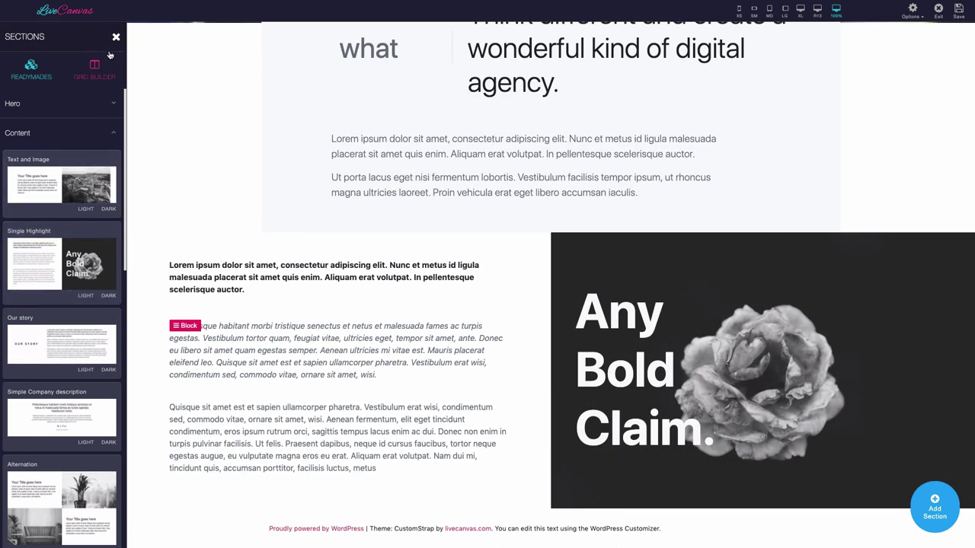
{"action": "left_click", "coordinate": [114, 38]}
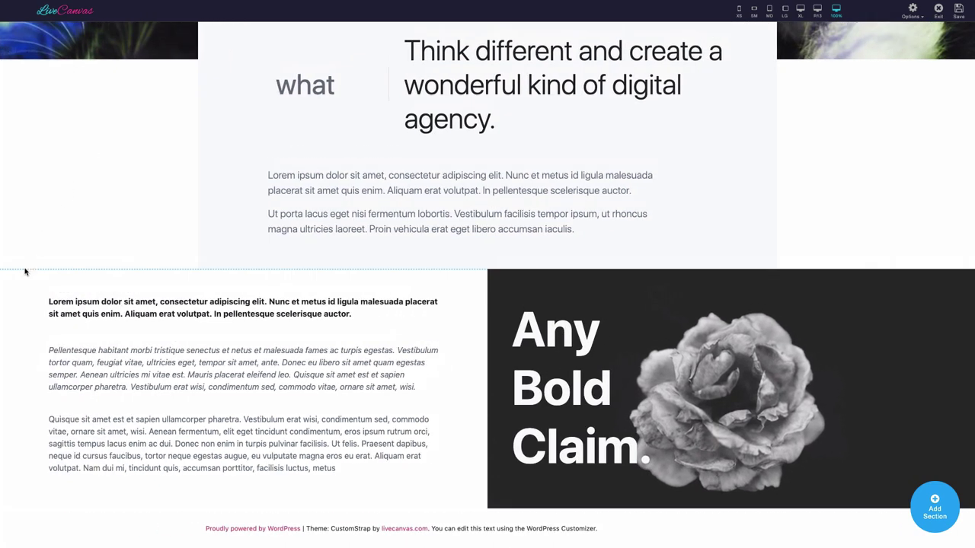
Step: Delete the blank line 13 after the bold paragraph's </p> in the section's HTML
{"action": "left_click", "coordinate": [17, 276]}
{"action": "left_click", "coordinate": [34, 293]}
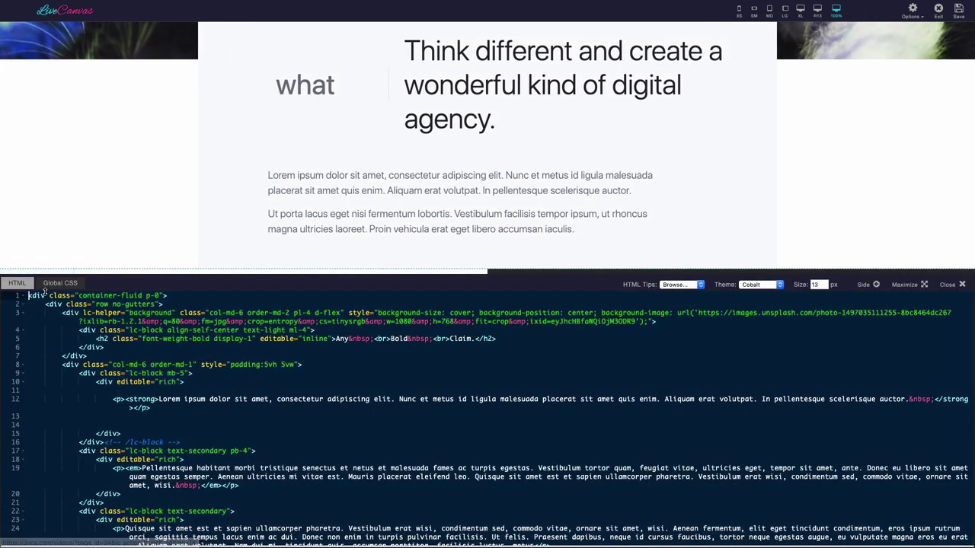
{"action": "scroll", "coordinate": [255, 359], "scroll_direction": "down", "scroll_amount": 2}
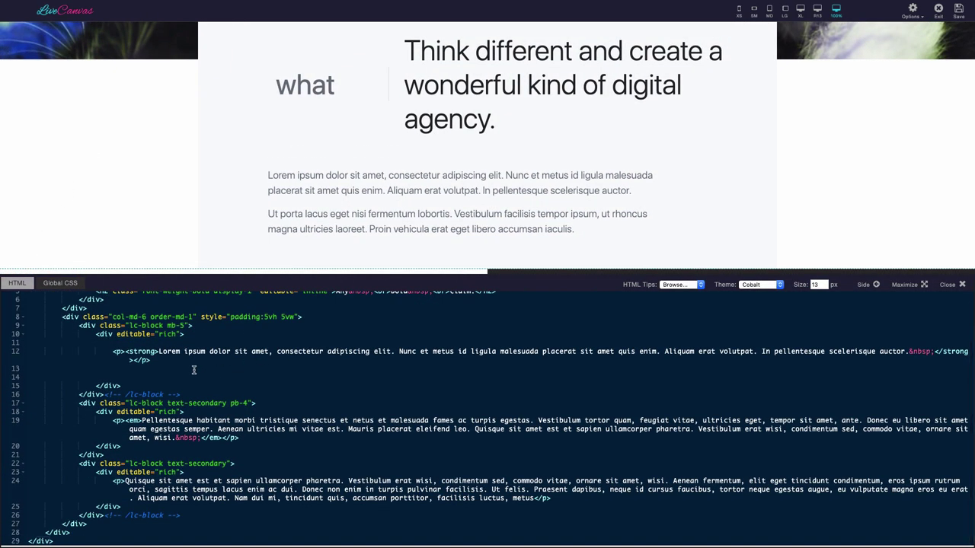
{"action": "key", "text": "BackSpace"}
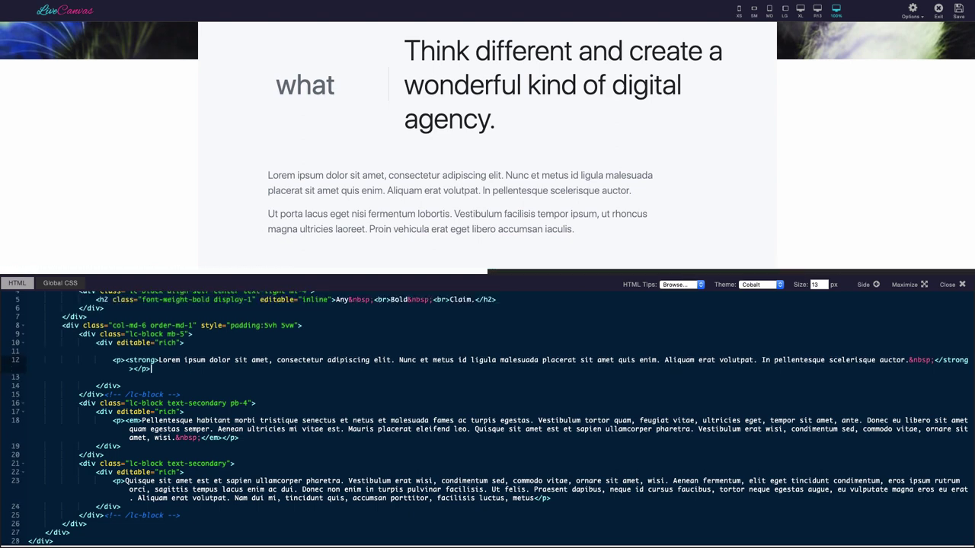
{"action": "scroll", "coordinate": [188, 322], "scroll_direction": "up", "scroll_amount": 2}
{"action": "left_click", "coordinate": [181, 221]}
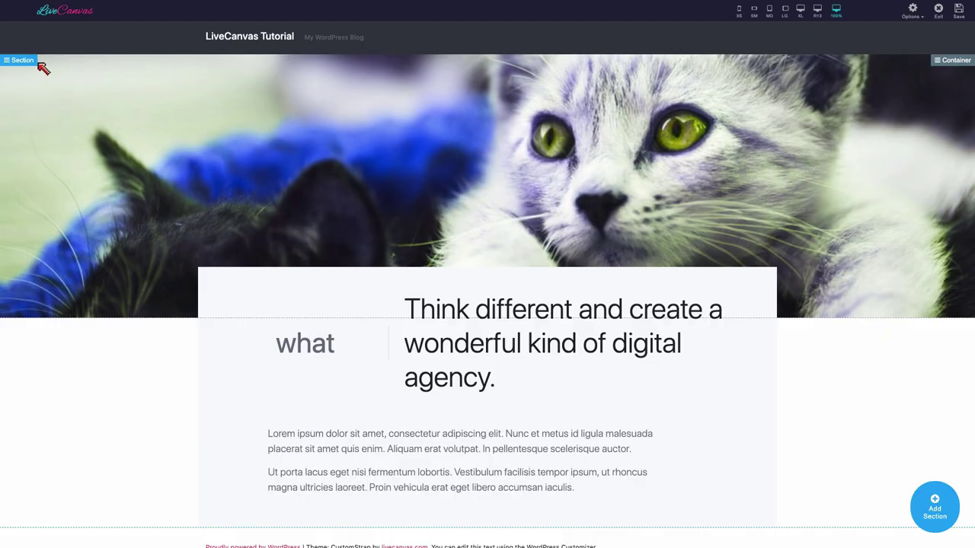
Step: Replace all the hero section's code with an h1 reading Hello! marked editable="inline"
{"action": "left_click", "coordinate": [23, 60]}
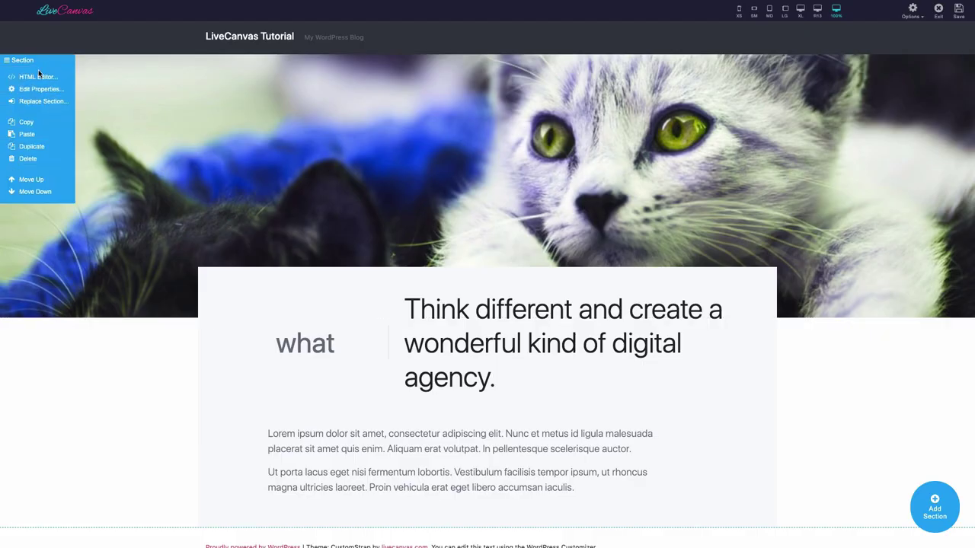
{"action": "left_click", "coordinate": [39, 76]}
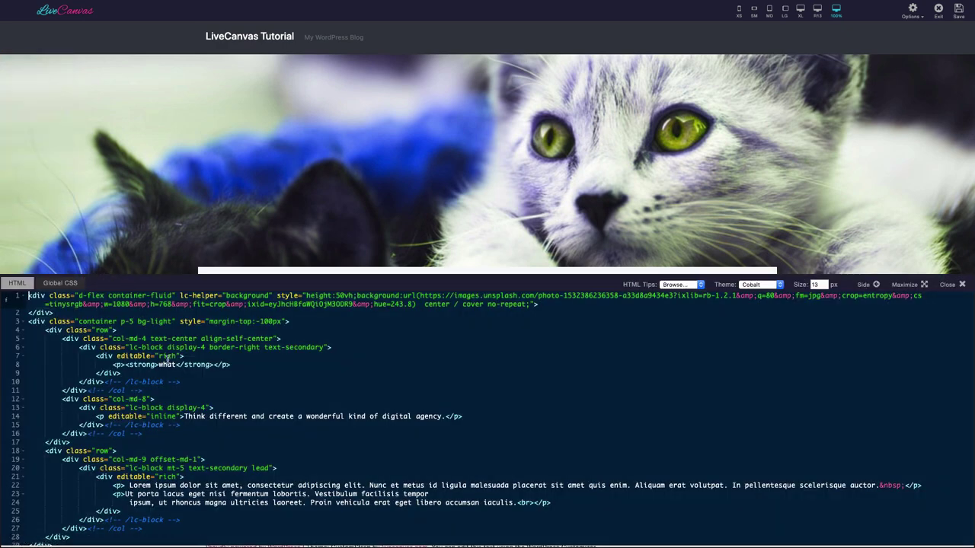
{"action": "key", "text": "ctrl+a"}
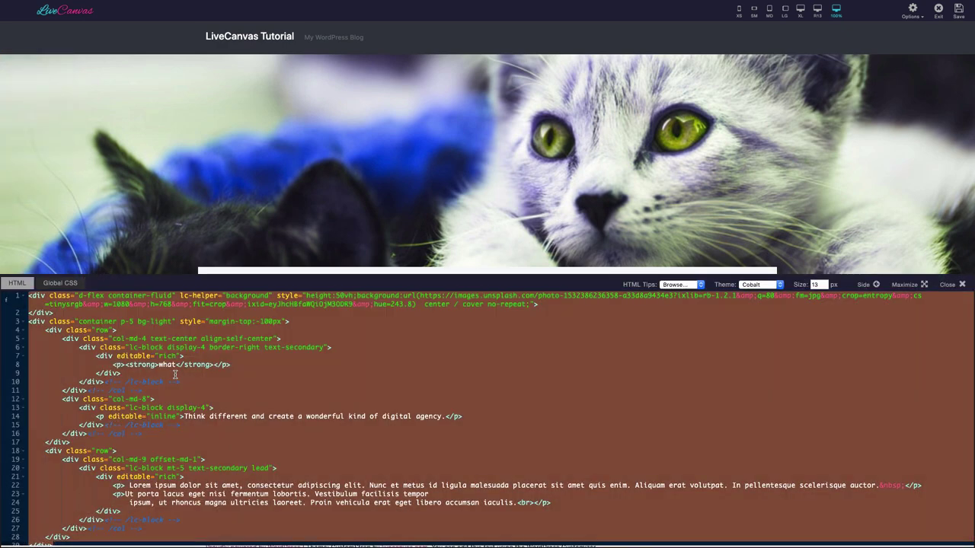
{"action": "key", "text": "BackSpace"}
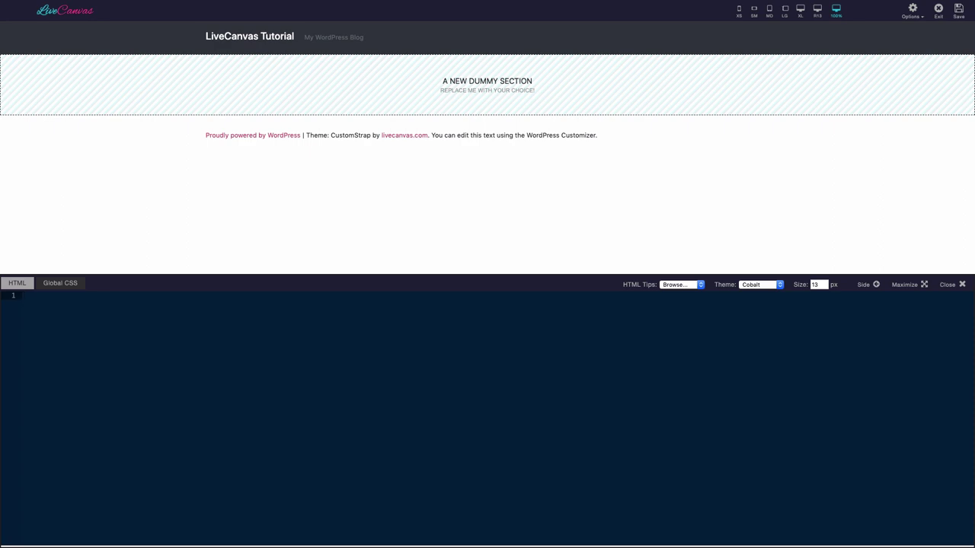
{"action": "type", "text": "h"}
{"action": "key", "text": "Return"}
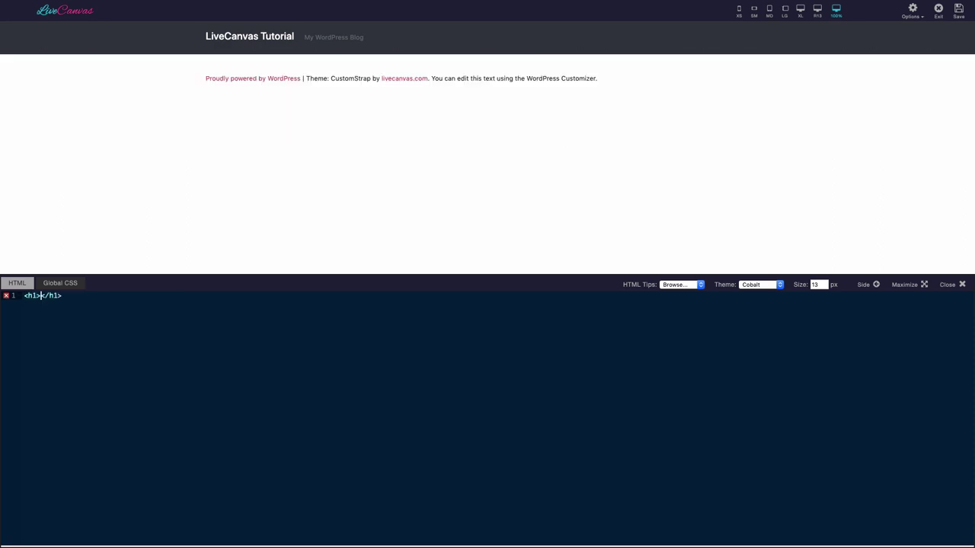
{"action": "type", "text": "Hello!"}
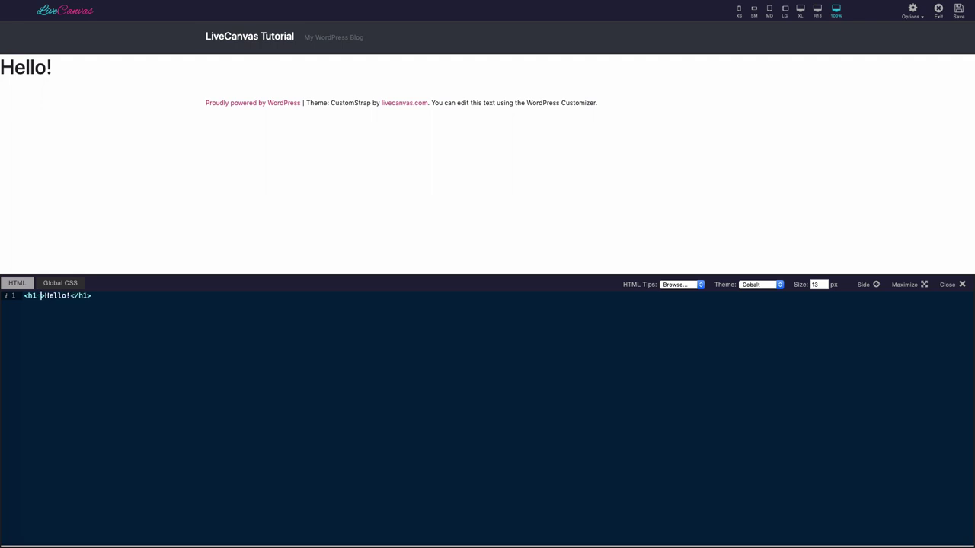
{"action": "type", "text": " edito"}
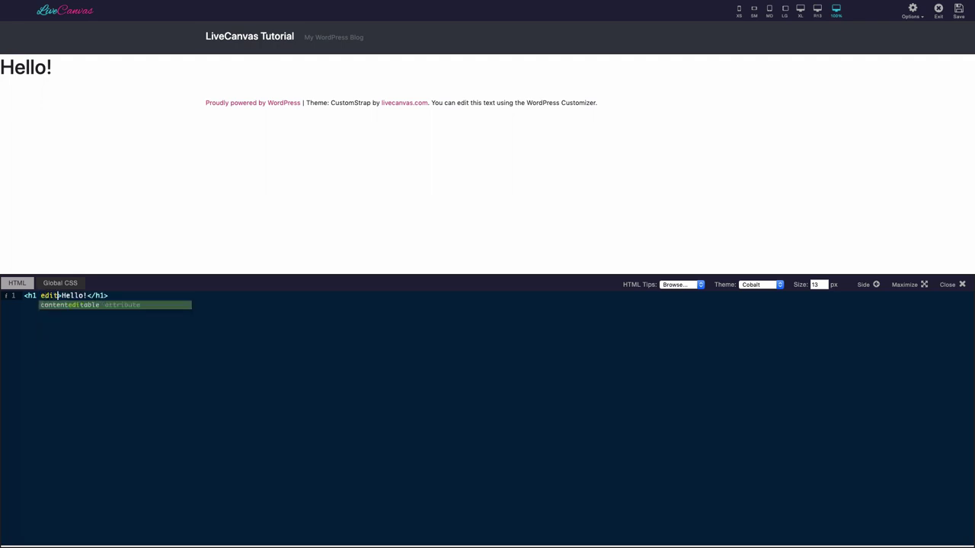
{"action": "type", "text": "ble"}
{"action": "type", "text": "=\"\""}
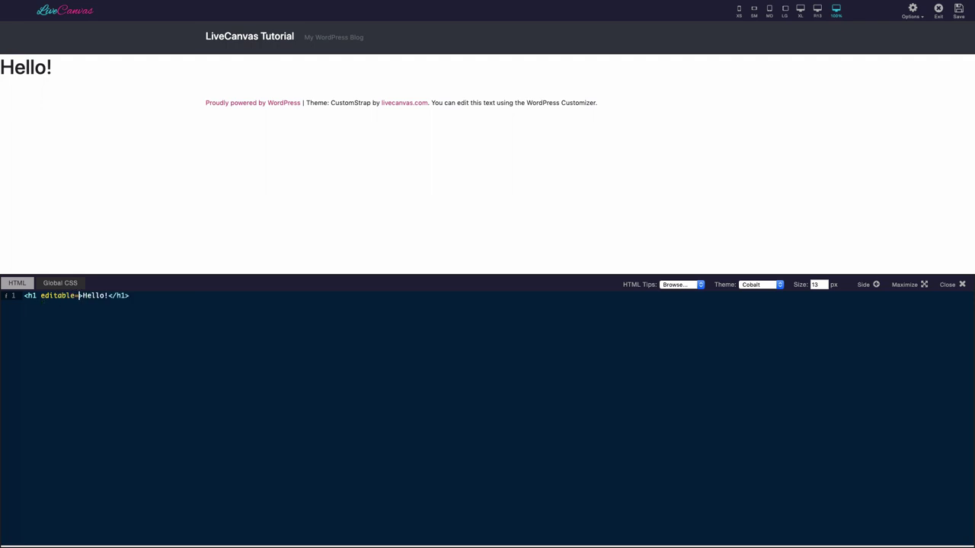
{"action": "type", "text": "inline"}
{"action": "key", "text": "BackSpace"}
Step: Fix the inline attribute typo and extend the heading to read 'Hello! my text'
{"action": "type", "text": "e"}
{"action": "left_click", "coordinate": [134, 229]}
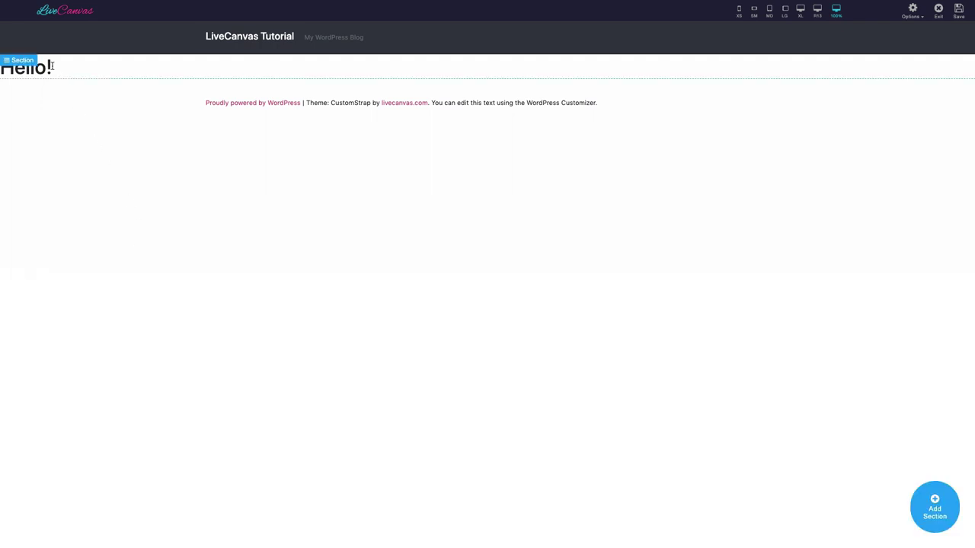
{"action": "left_click", "coordinate": [29, 61]}
{"action": "left_click", "coordinate": [89, 68]}
{"action": "type", "text": "my text"}
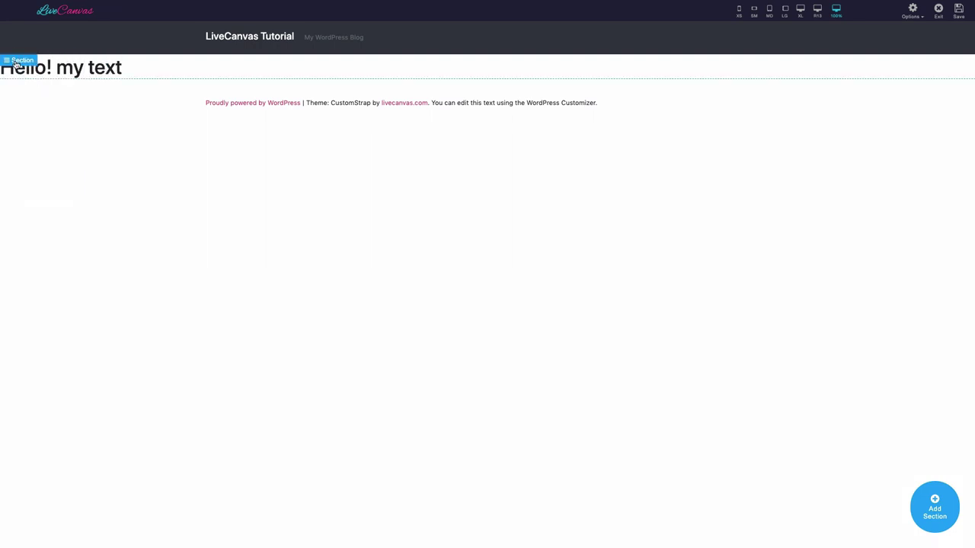
Step: Add class="text-center" to the h1 to centre the heading
{"action": "left_click", "coordinate": [15, 58]}
{"action": "left_click", "coordinate": [35, 77]}
{"action": "left_click", "coordinate": [36, 296]}
{"action": "type", "text": "class"}
{"action": "key", "text": "Return"}
{"action": "type", "text": "text-center\" editable=\"inline\">Hello! my text</h1>"}
{"action": "left_click", "coordinate": [315, 232]}
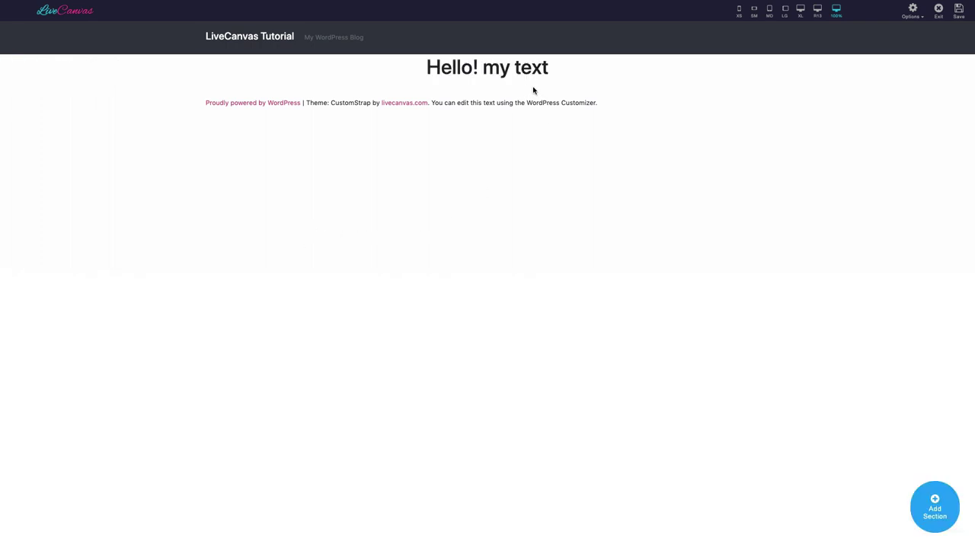
Step: Append ' goes here' to the heading and reopen the section's HTML code
{"action": "left_click", "coordinate": [547, 69]}
{"action": "type", "text": "goes here"}
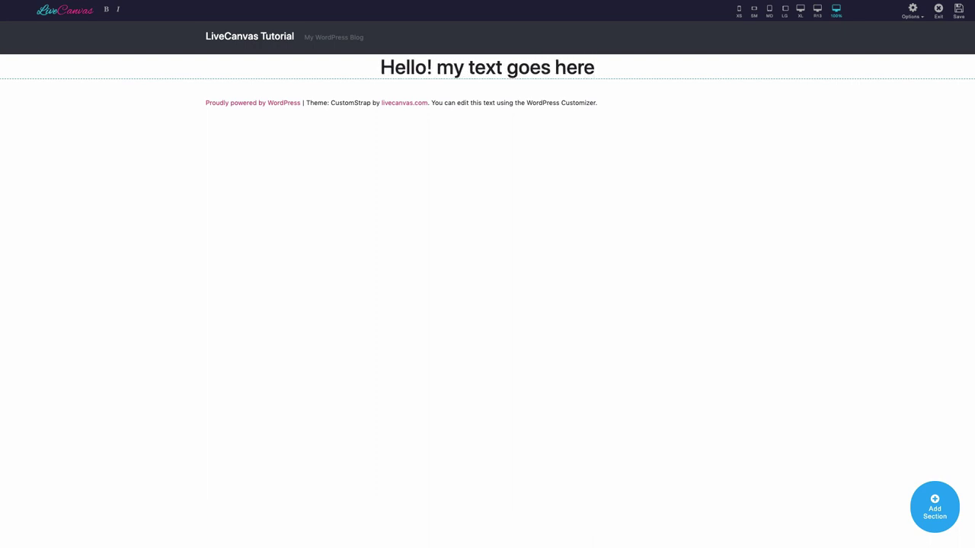
{"action": "left_click", "coordinate": [24, 65]}
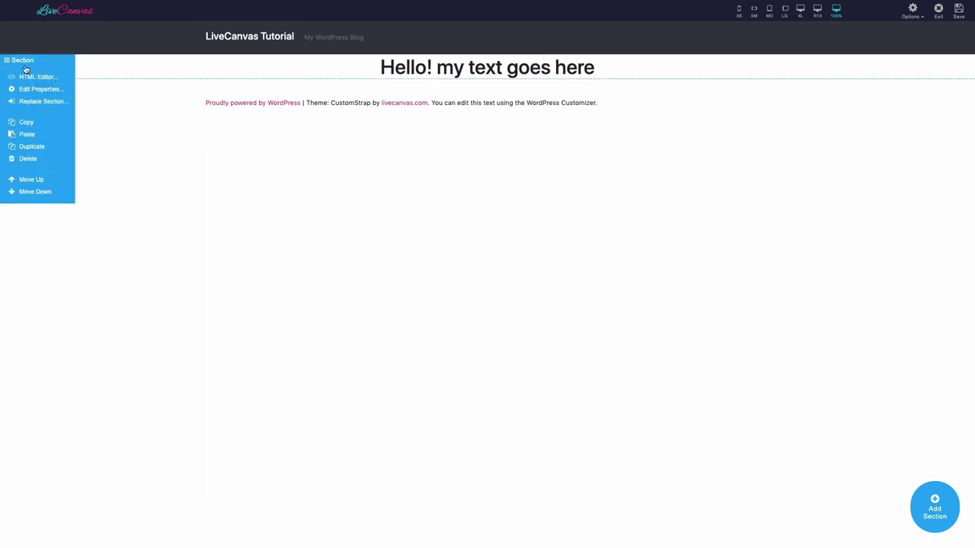
{"action": "left_click", "coordinate": [35, 78]}
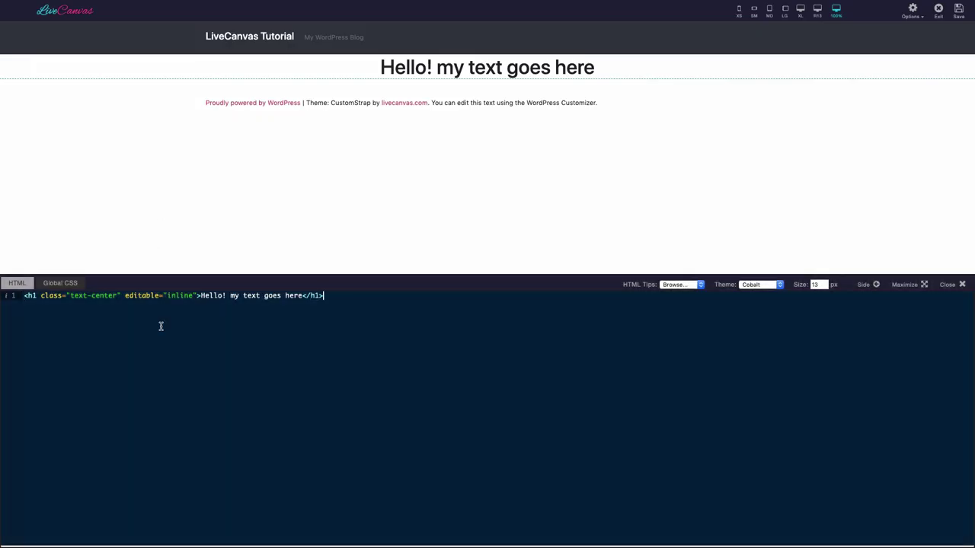
Step: Paste the carousel HTML over the heading and its stylesheet into Global CSS, then advance two slides
{"action": "key", "text": "ctrl+a"}
{"action": "key", "text": "ctrl+v"}
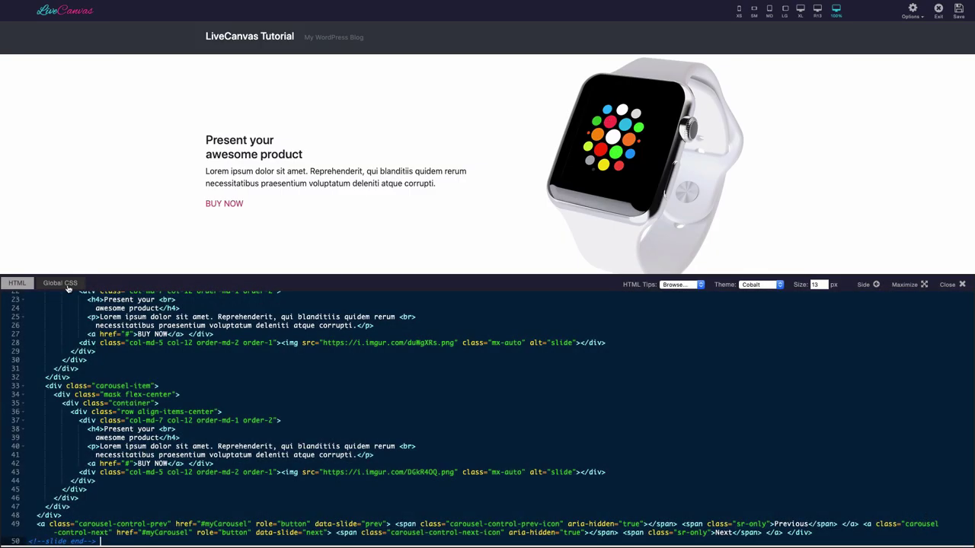
{"action": "left_click", "coordinate": [67, 285]}
{"action": "key", "text": "ctrl+v"}
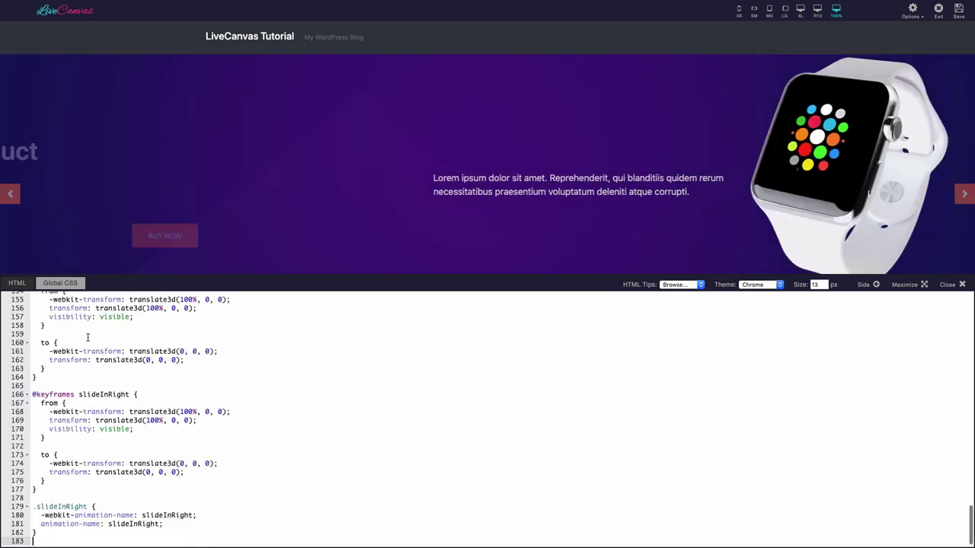
{"action": "left_click", "coordinate": [950, 284]}
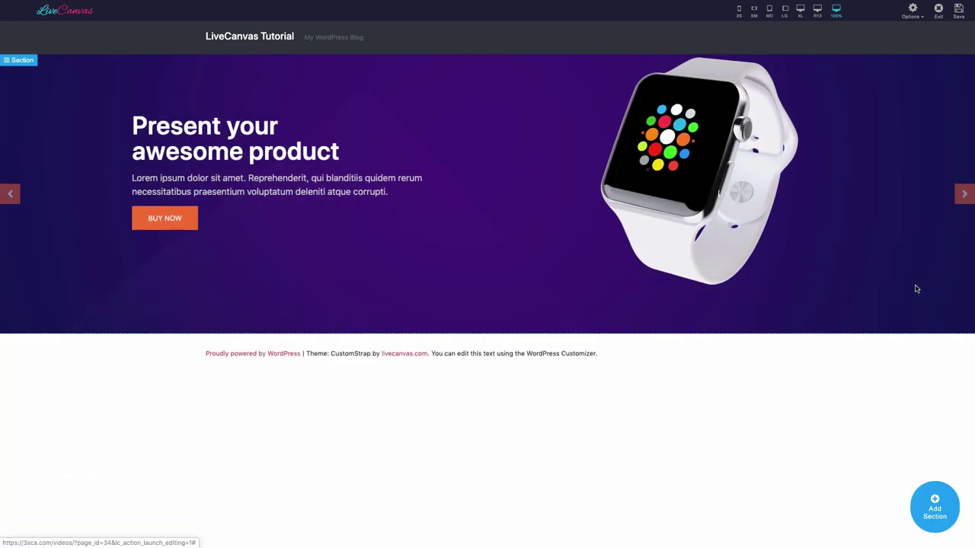
{"action": "left_click", "coordinate": [962, 197]}
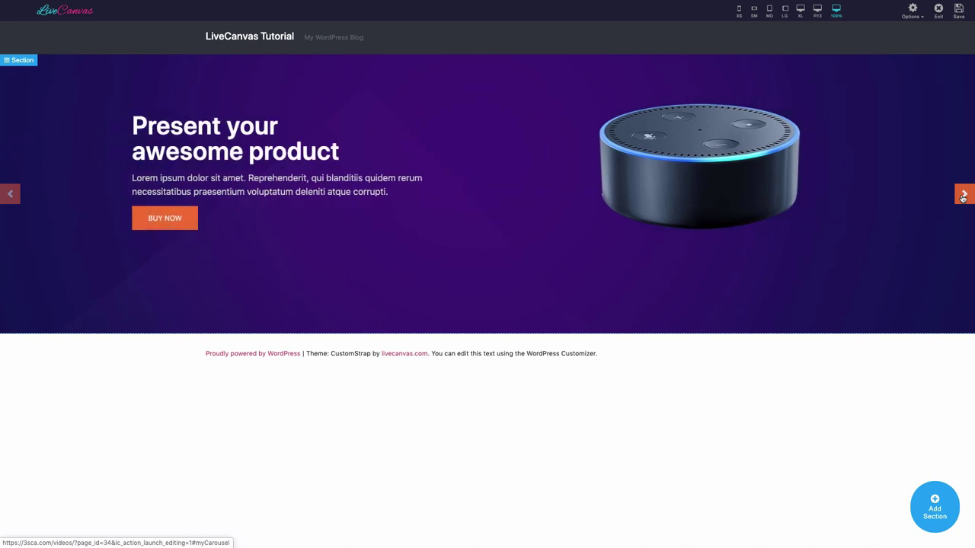
{"action": "left_click", "coordinate": [963, 197]}
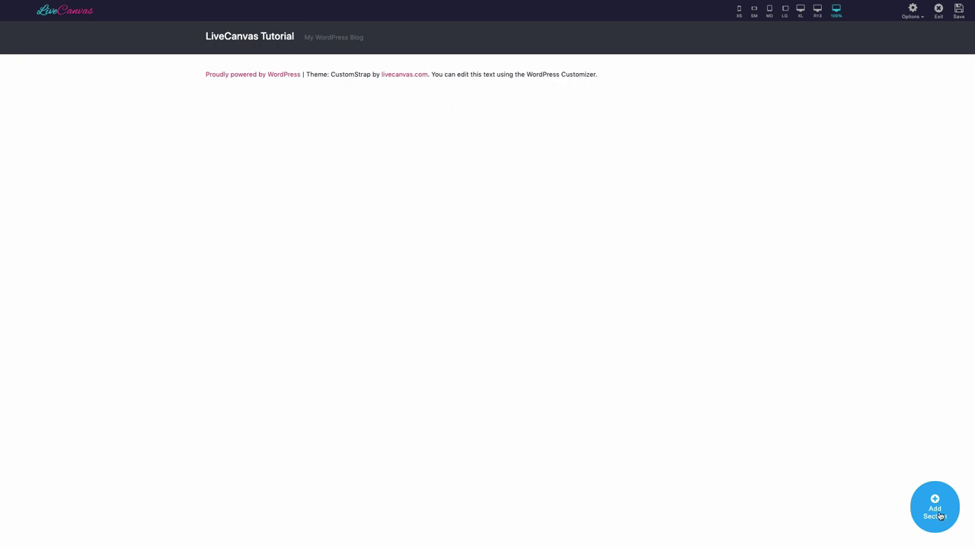
Step: Build a Standard-width grid section with 2 equal columns, after trying 9-3, 3-3-6, Fluid and 4 columns
{"action": "left_click", "coordinate": [940, 517]}
{"action": "left_click", "coordinate": [99, 75]}
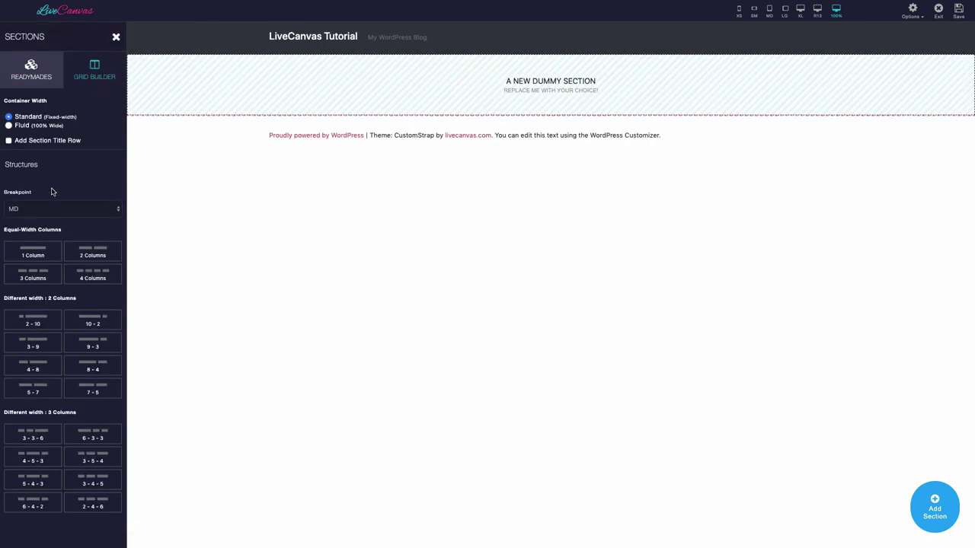
{"action": "left_click", "coordinate": [94, 257]}
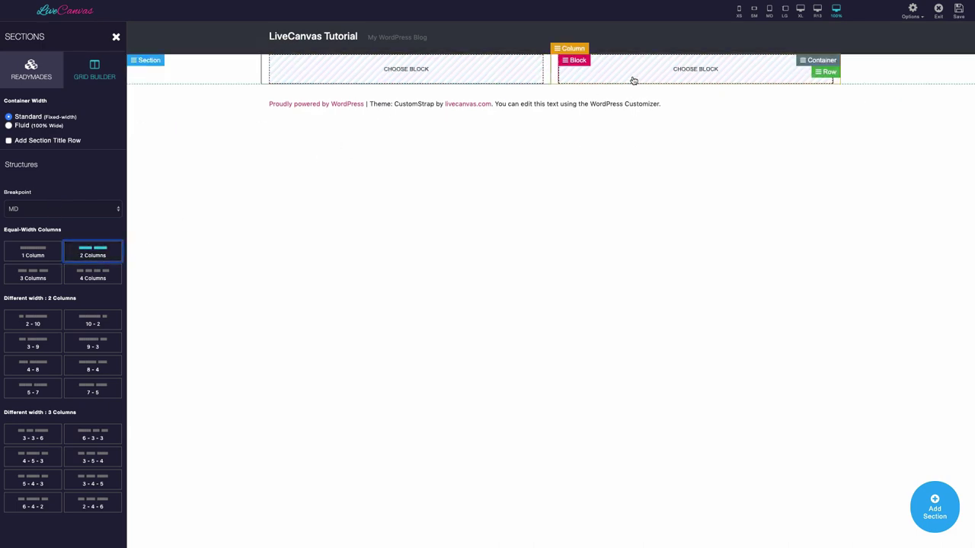
{"action": "left_click", "coordinate": [88, 348]}
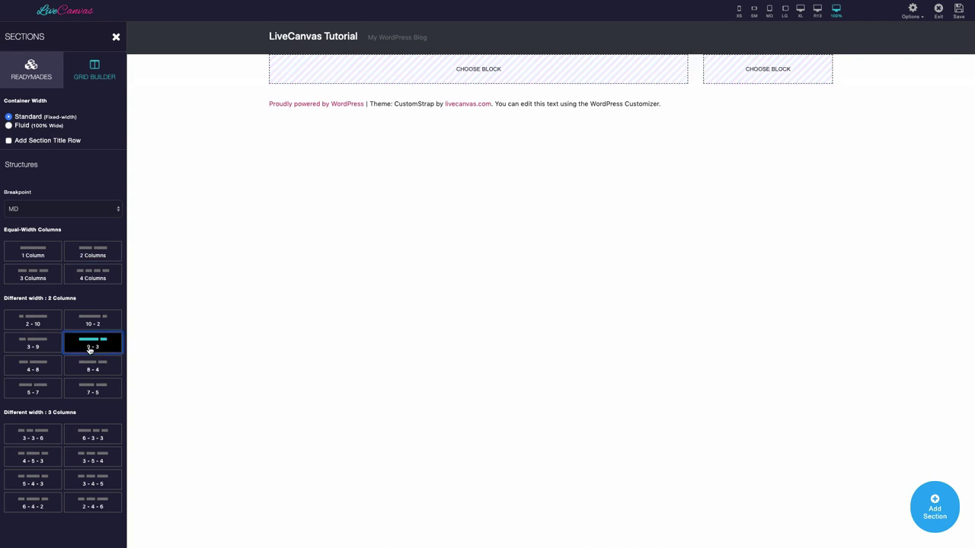
{"action": "left_click", "coordinate": [34, 436]}
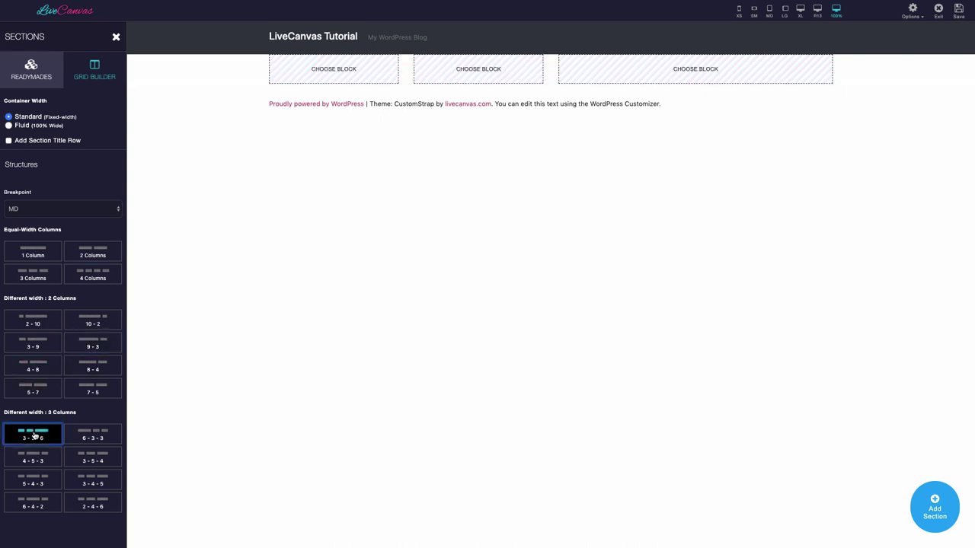
{"action": "left_click", "coordinate": [10, 127]}
{"action": "left_click", "coordinate": [84, 254]}
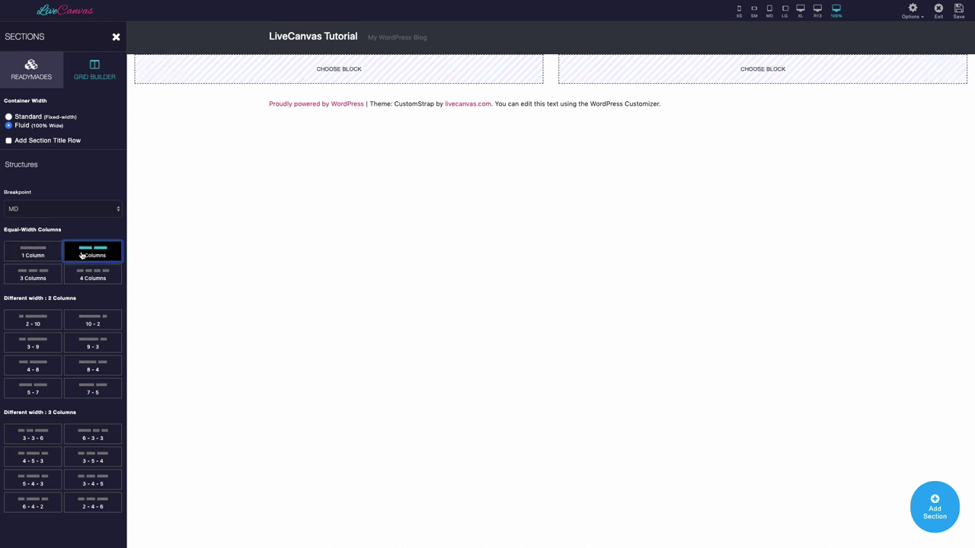
{"action": "left_click", "coordinate": [83, 279]}
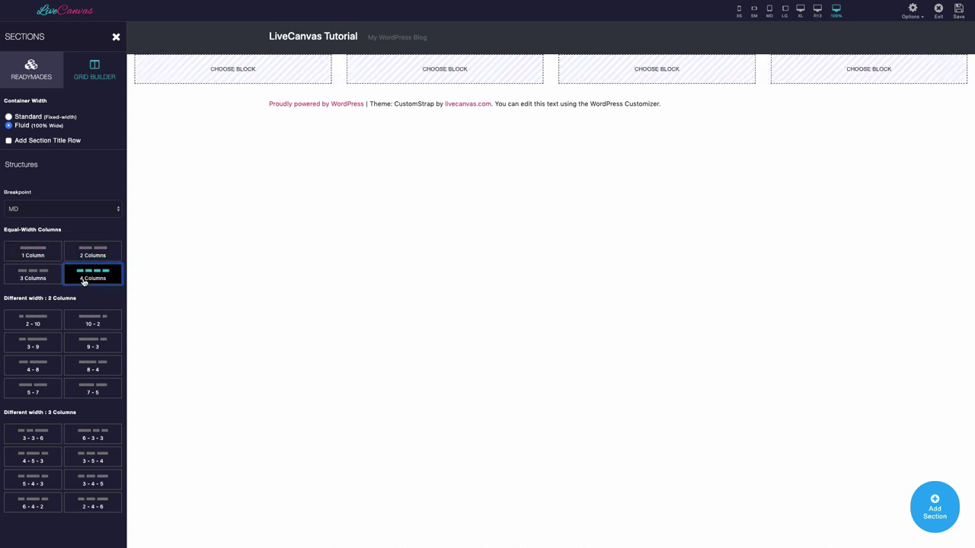
{"action": "left_click", "coordinate": [9, 116]}
{"action": "left_click", "coordinate": [91, 251]}
Step: Fill the first row with One Heading & Some Lipsum left and Flat Lipsum Text right
{"action": "left_click", "coordinate": [372, 70]}
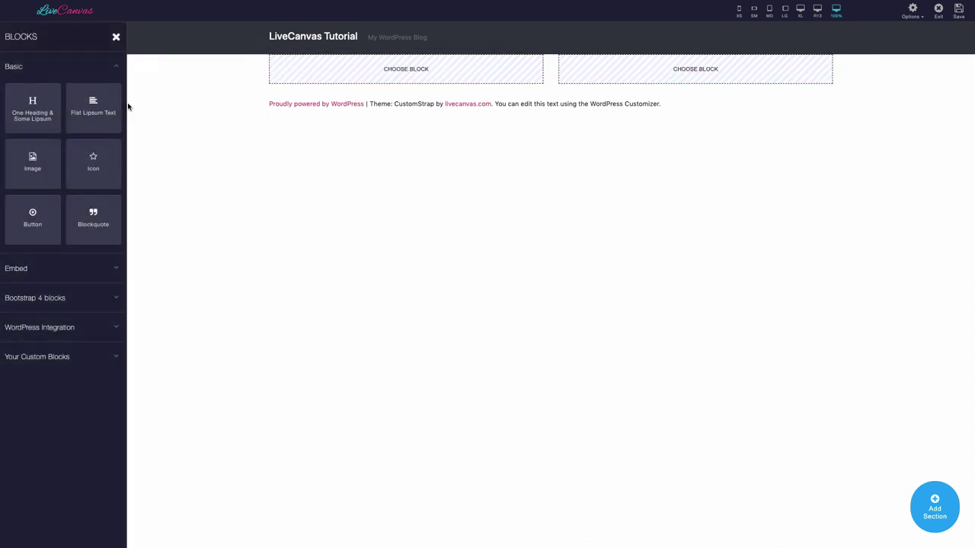
{"action": "left_click", "coordinate": [32, 110]}
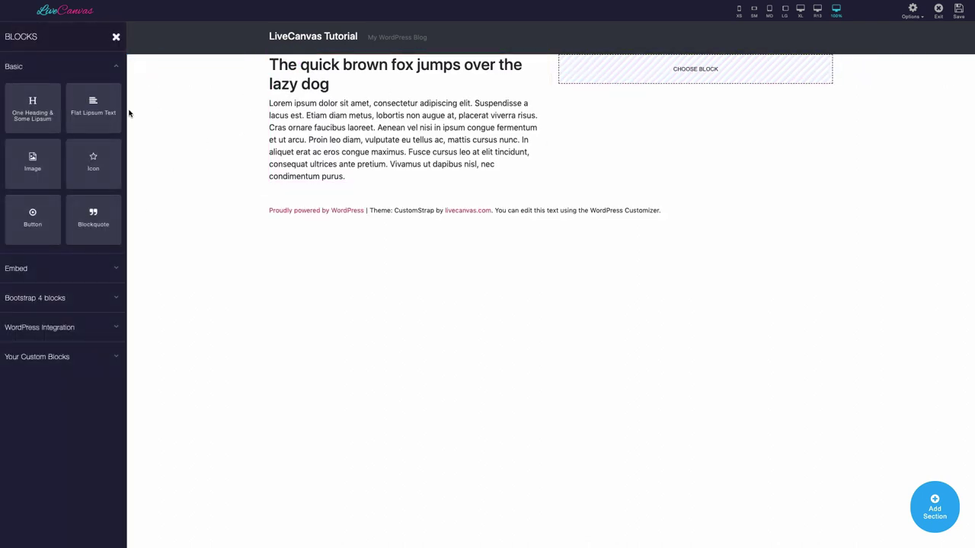
{"action": "left_click", "coordinate": [93, 108]}
Step: Add another two-column section holding heading-and-lipsum left and flat lipsum text right
{"action": "left_click", "coordinate": [932, 509]}
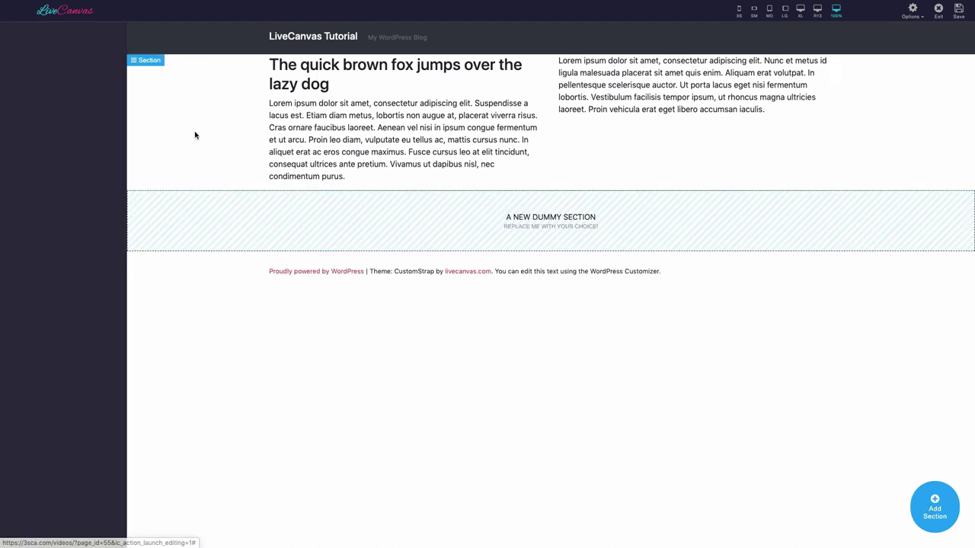
{"action": "left_click", "coordinate": [80, 76]}
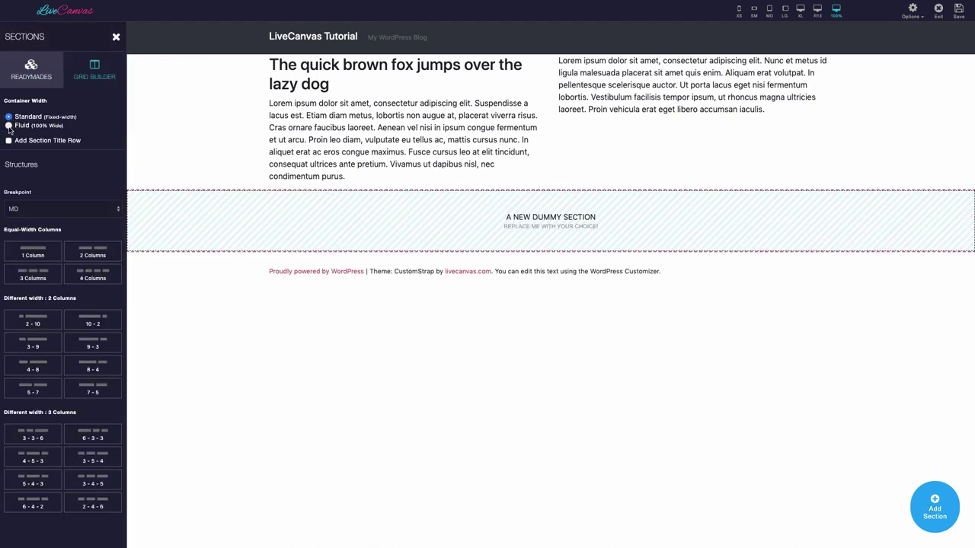
{"action": "left_click", "coordinate": [88, 252]}
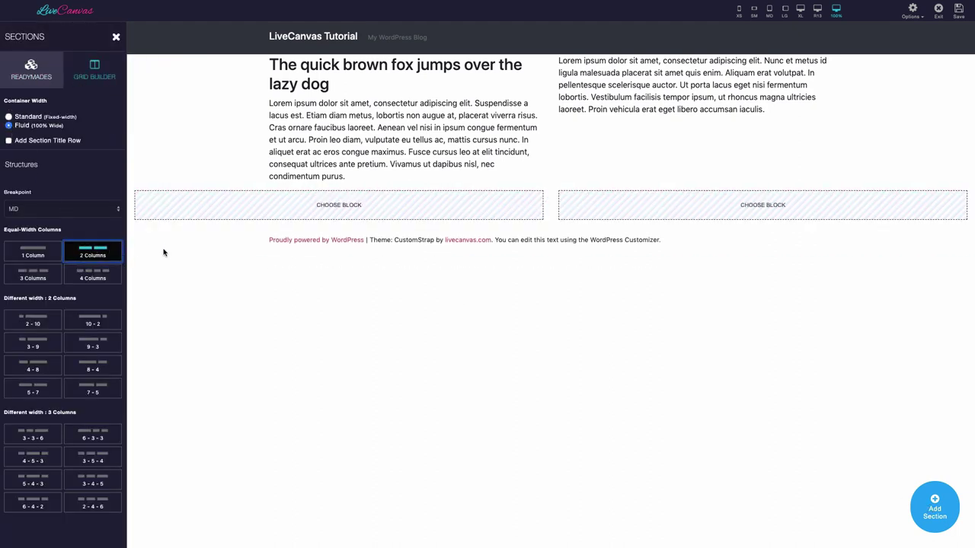
{"action": "left_click", "coordinate": [353, 205]}
{"action": "left_click", "coordinate": [38, 110]}
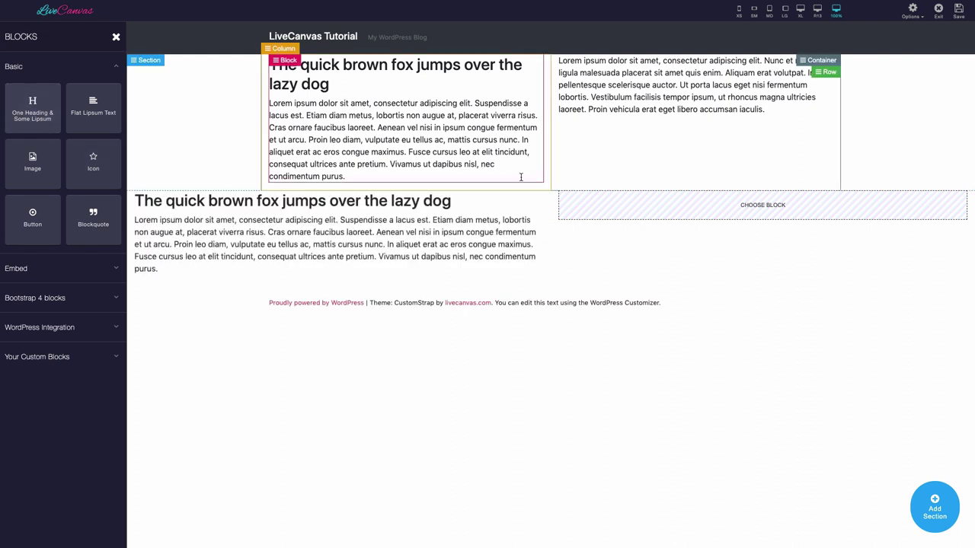
{"action": "left_click", "coordinate": [642, 203]}
{"action": "left_click", "coordinate": [97, 107]}
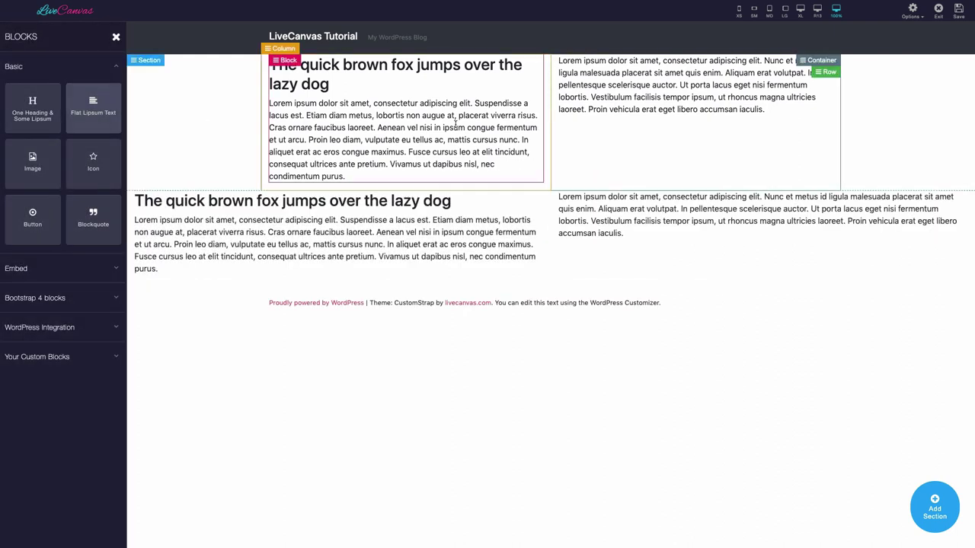
Step: Set the top container's background to crimson and the second container's to grey
{"action": "left_click", "coordinate": [809, 61]}
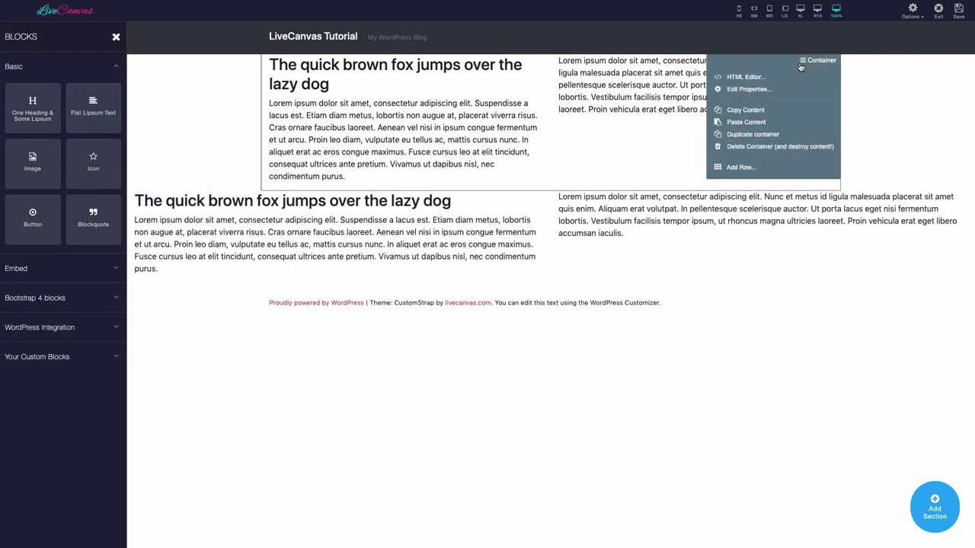
{"action": "left_click", "coordinate": [750, 91]}
{"action": "left_click", "coordinate": [9, 179]}
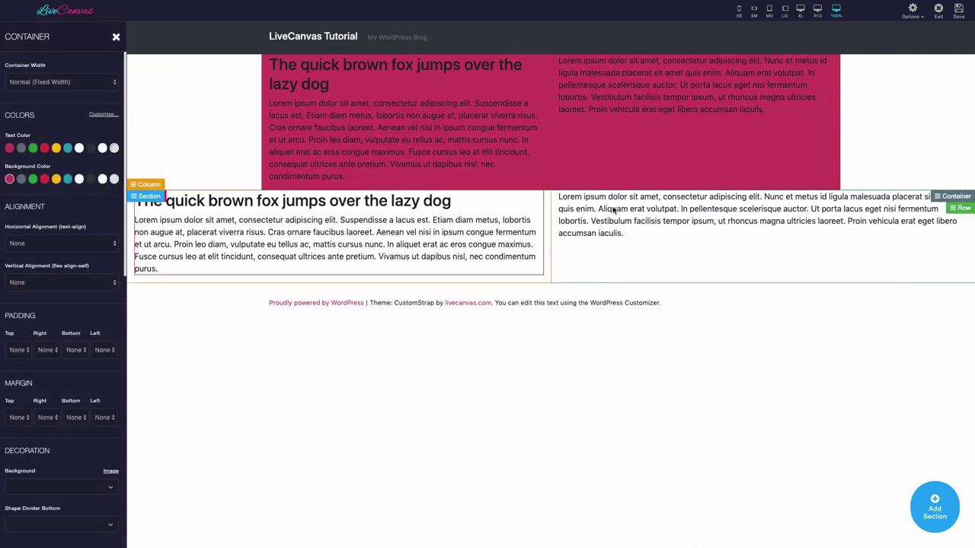
{"action": "left_click", "coordinate": [939, 198]}
{"action": "left_click", "coordinate": [882, 222]}
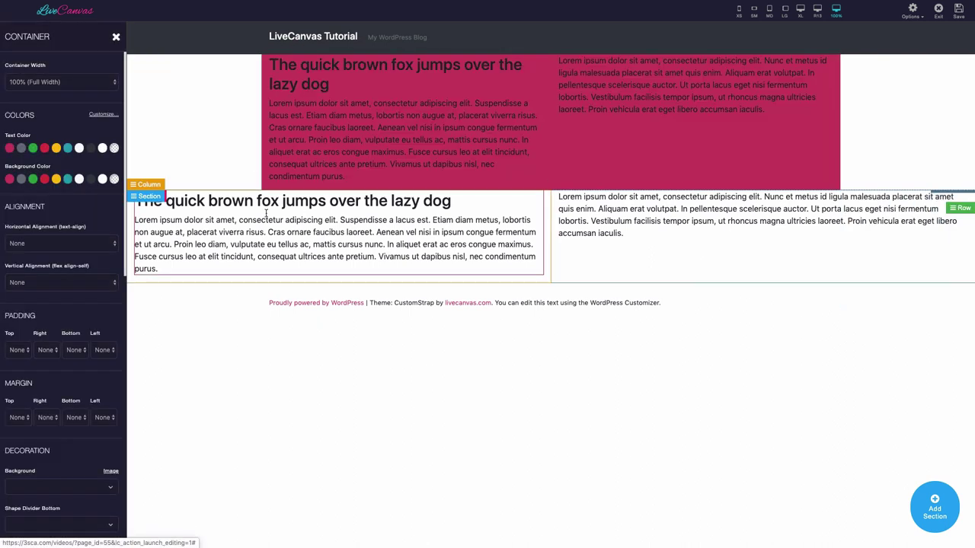
{"action": "left_click", "coordinate": [21, 179]}
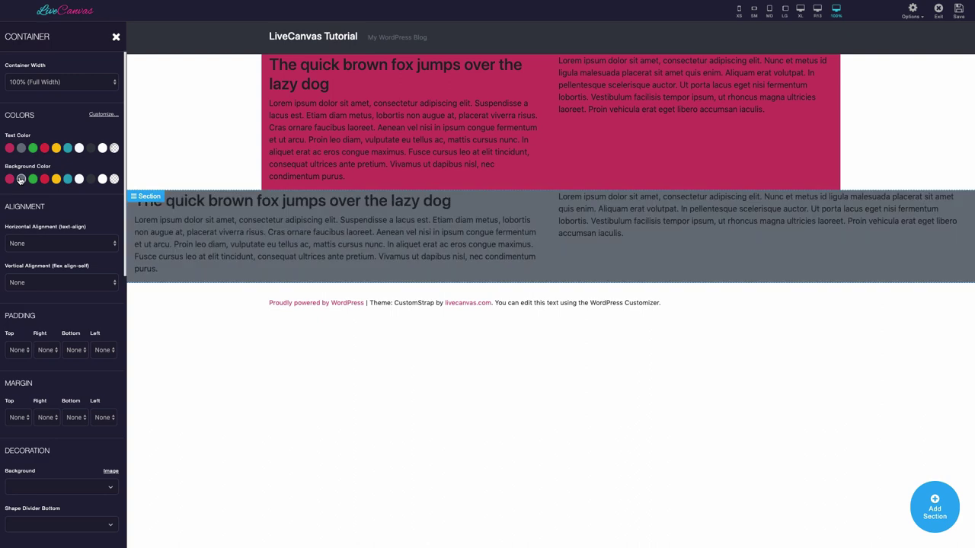
{"action": "left_click", "coordinate": [115, 38]}
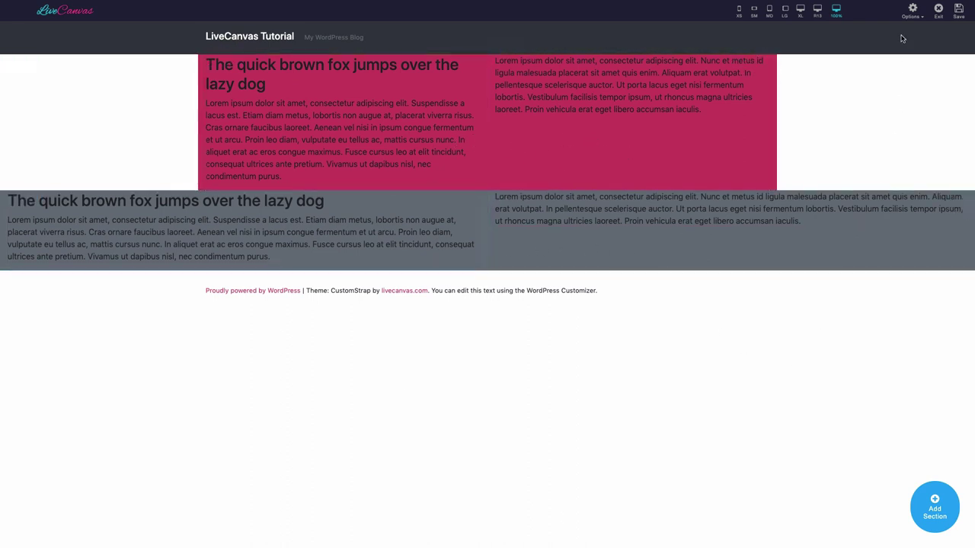
Step: Reset the page, confirming deletion of all its content
{"action": "left_click", "coordinate": [911, 11]}
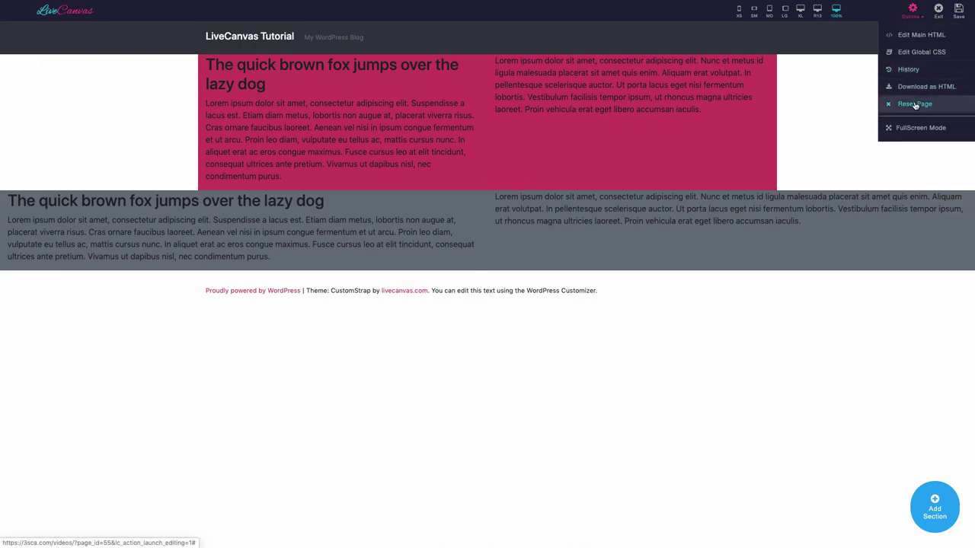
{"action": "left_click", "coordinate": [915, 103]}
{"action": "left_click", "coordinate": [581, 333]}
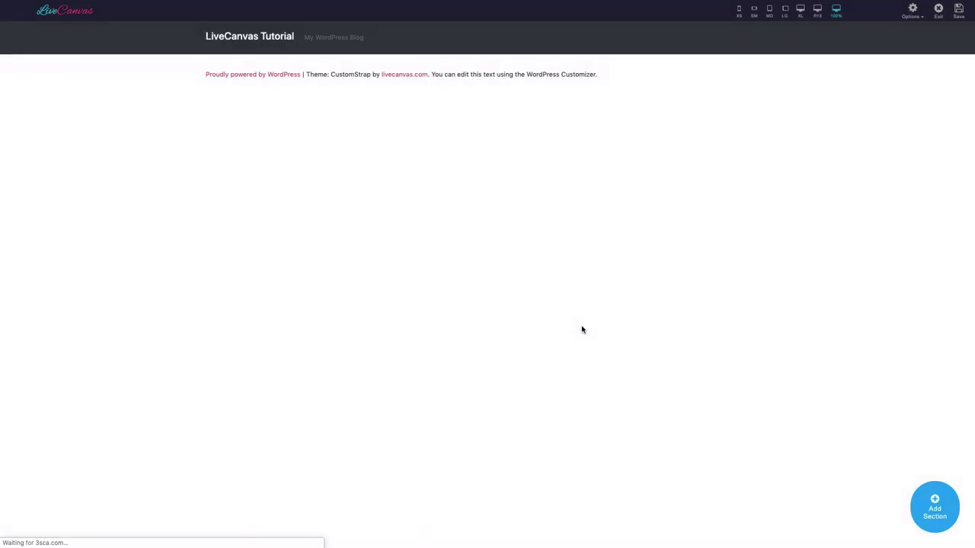
Step: Add a Standard-width, LG-breakpoint two-column section with One Heading left and Flat Lipsum Text right
{"action": "left_click", "coordinate": [955, 511]}
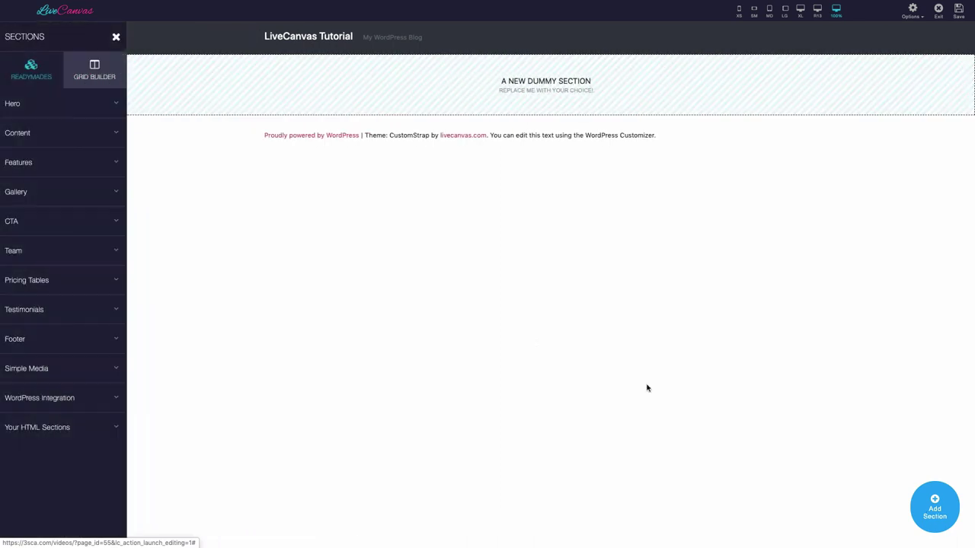
{"action": "left_click", "coordinate": [95, 75]}
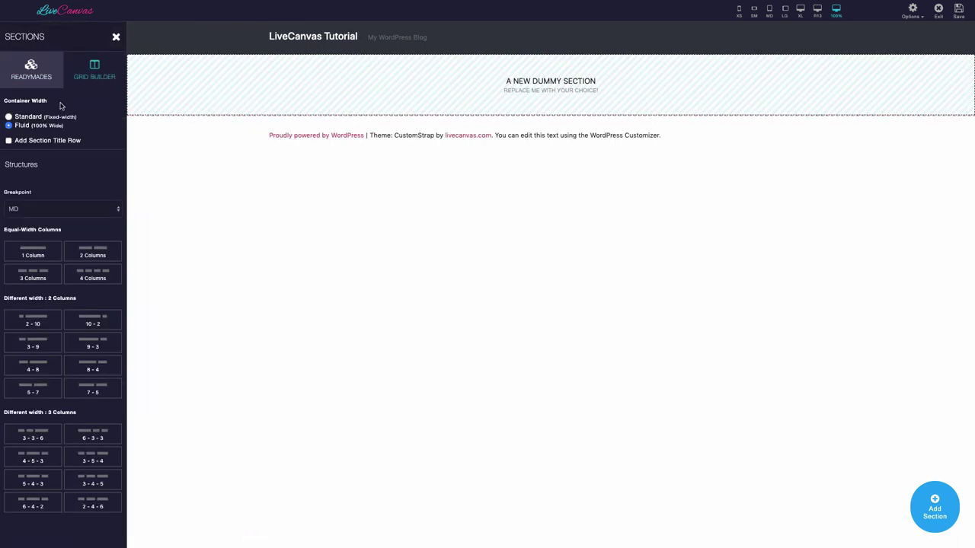
{"action": "left_click", "coordinate": [51, 209]}
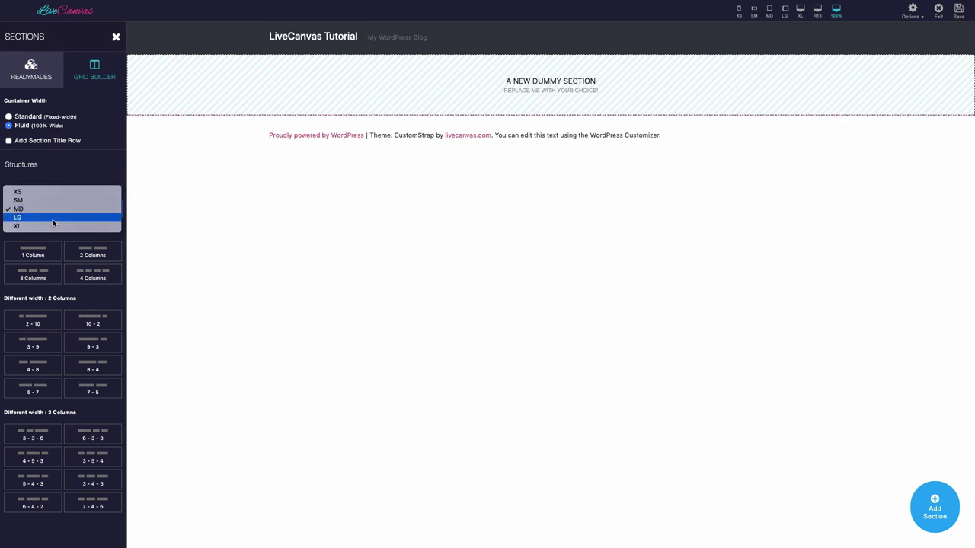
{"action": "left_click", "coordinate": [75, 172]}
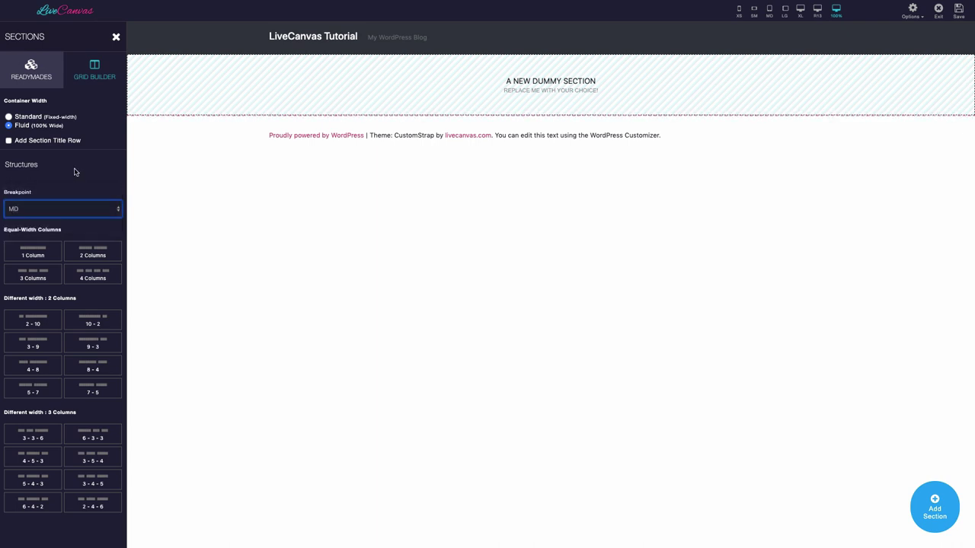
{"action": "left_click", "coordinate": [9, 118]}
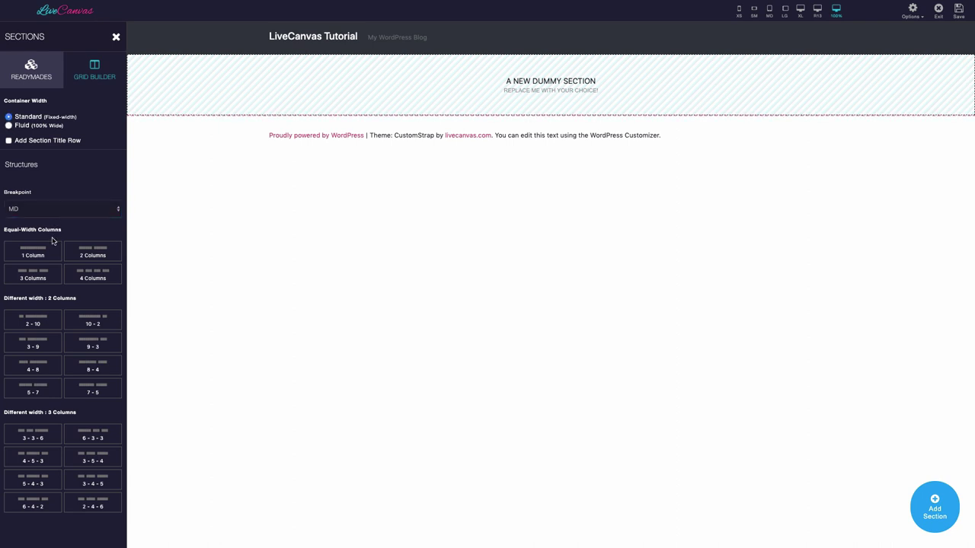
{"action": "left_click", "coordinate": [64, 209]}
{"action": "left_click", "coordinate": [68, 220]}
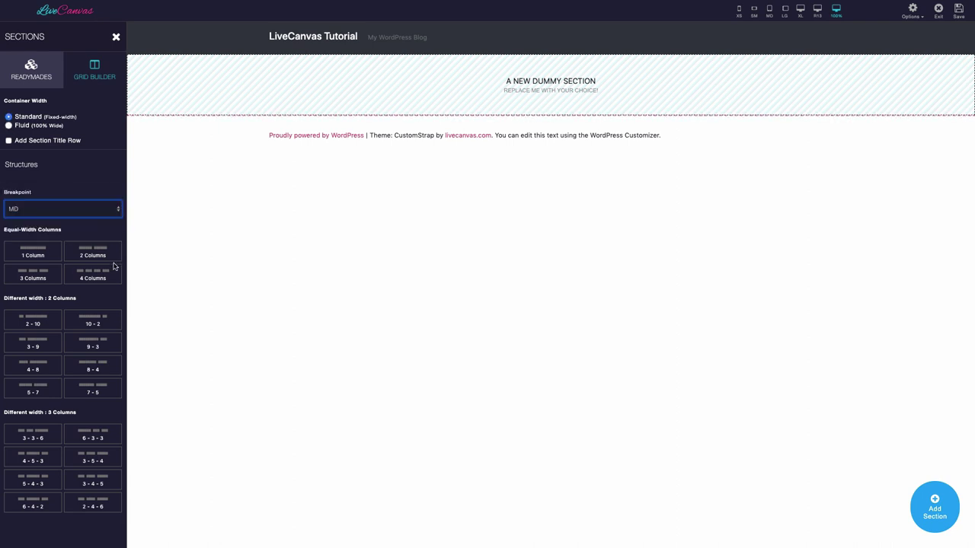
{"action": "left_click", "coordinate": [110, 258]}
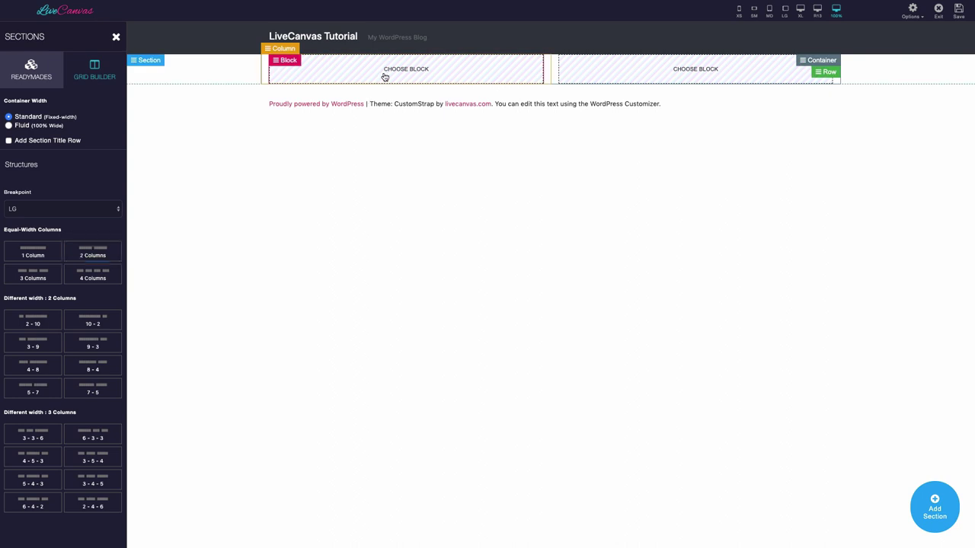
{"action": "left_click", "coordinate": [385, 77]}
{"action": "left_click", "coordinate": [33, 118]}
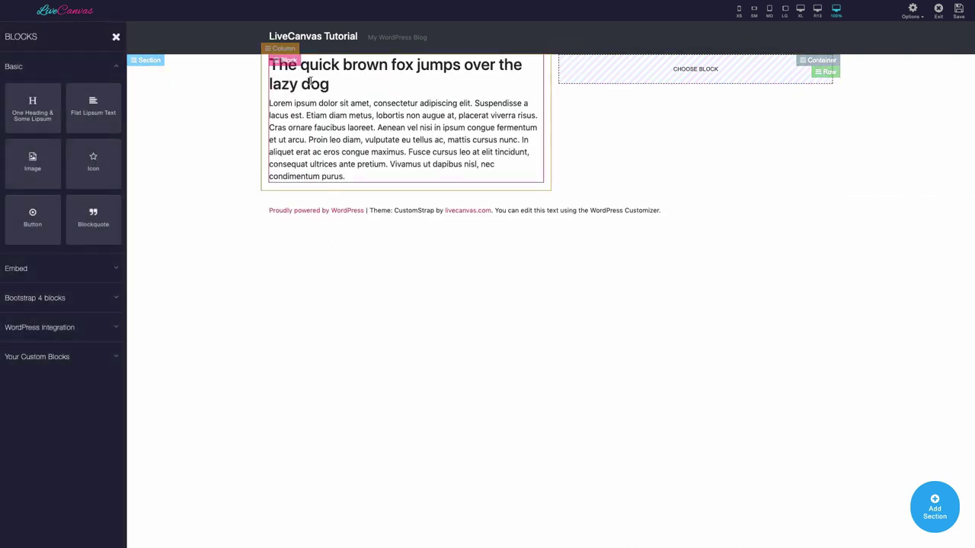
{"action": "left_click", "coordinate": [93, 103]}
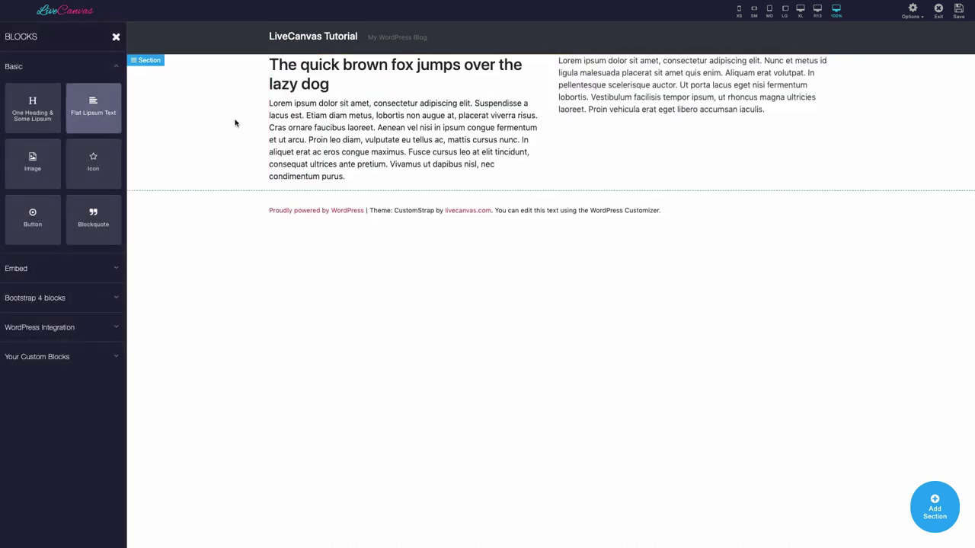
Step: Add a new section with an SM-breakpoint two-column row: heading-and-lipsum left, lipsum text right
{"action": "left_click", "coordinate": [930, 514]}
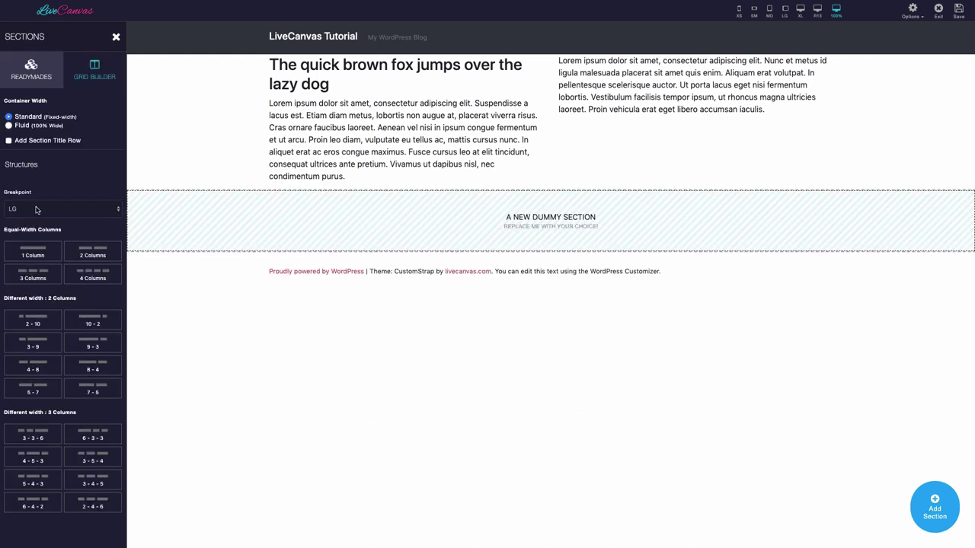
{"action": "left_click", "coordinate": [37, 210]}
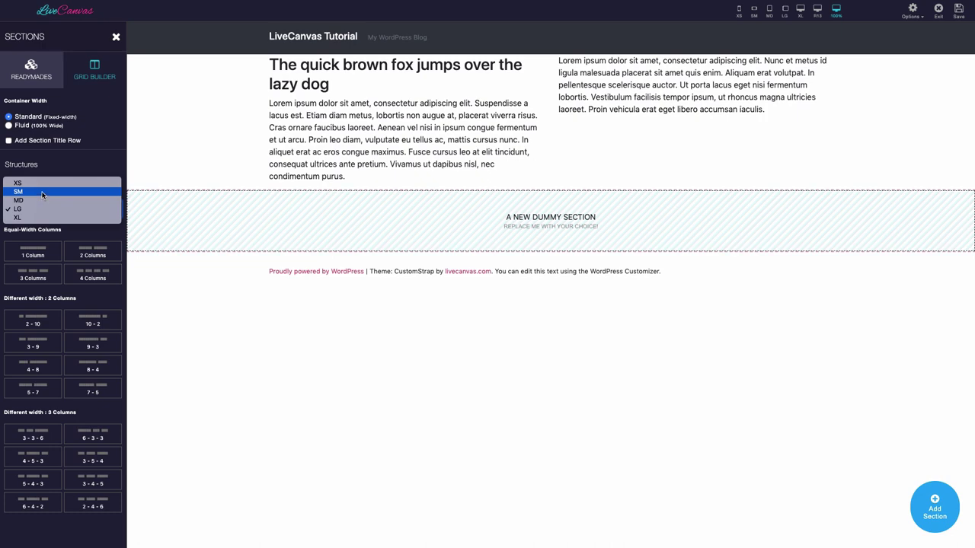
{"action": "key", "text": "Escape"}
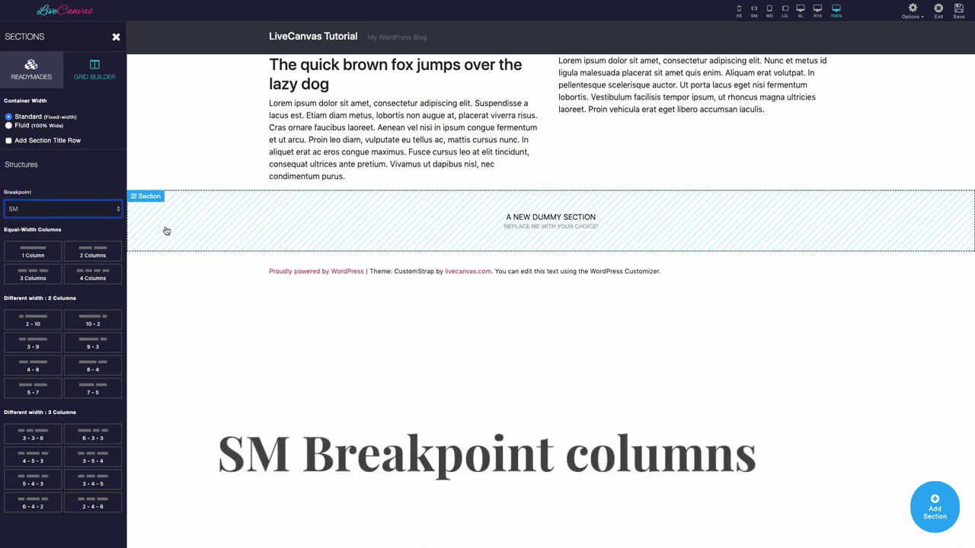
{"action": "left_click", "coordinate": [93, 251]}
{"action": "left_click", "coordinate": [321, 219]}
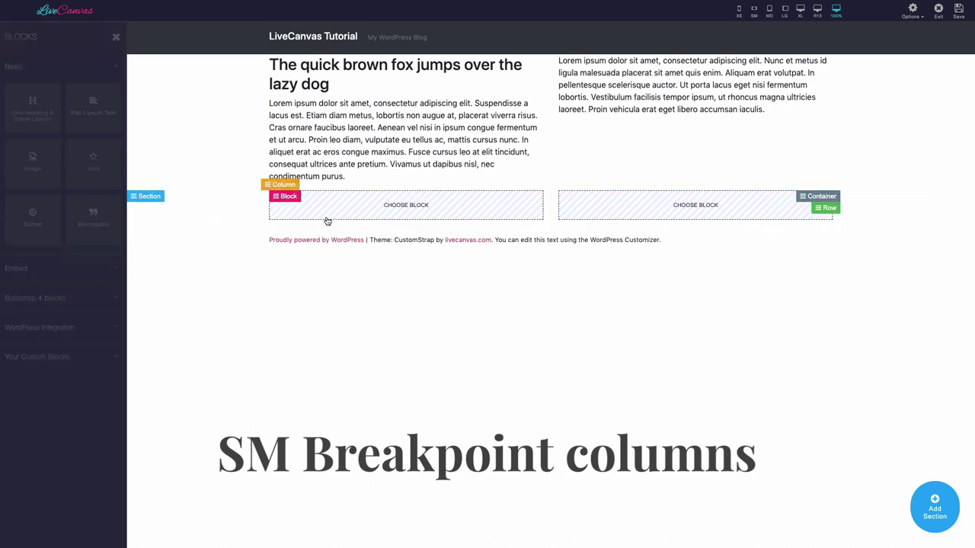
{"action": "left_click", "coordinate": [52, 124]}
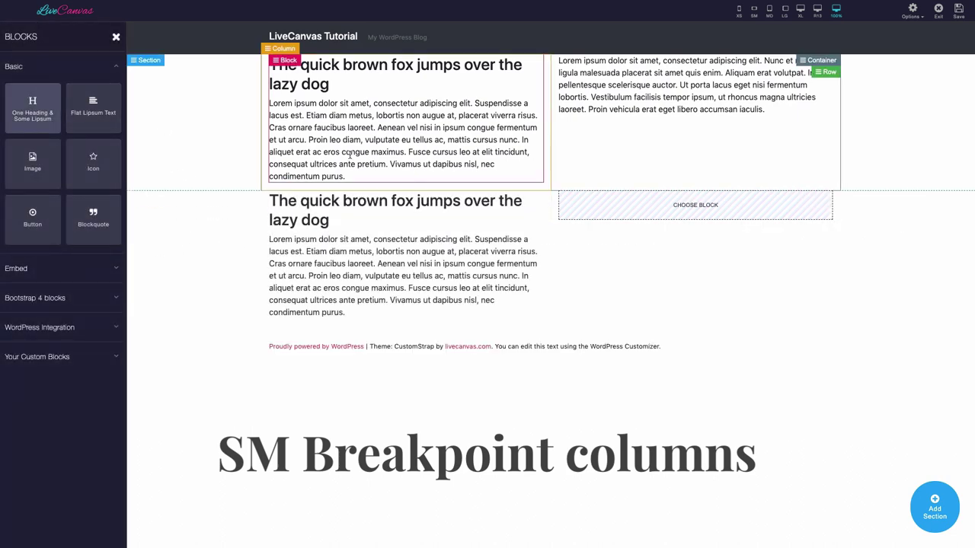
{"action": "left_click", "coordinate": [604, 203]}
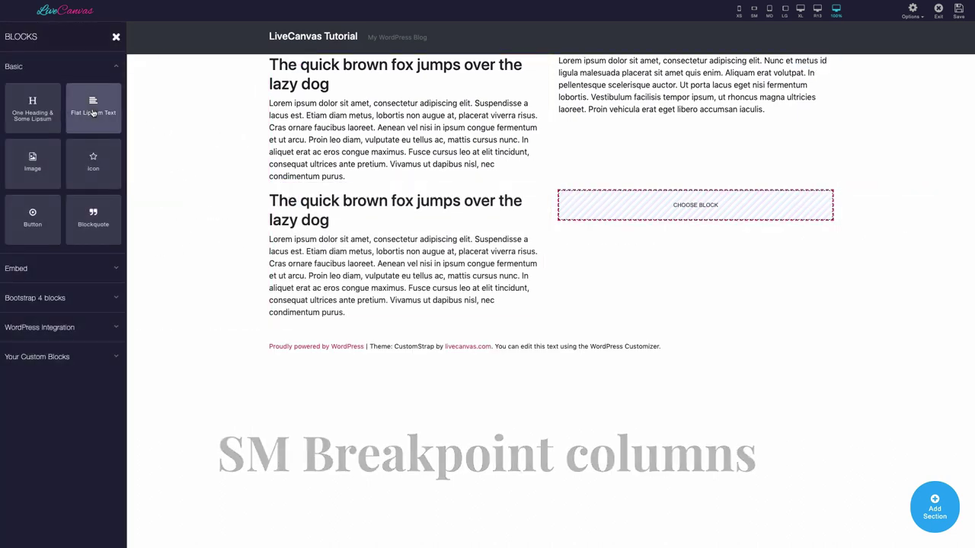
{"action": "left_click", "coordinate": [92, 112]}
Step: Give the four columns crimson, grey, green and crimson backgrounds through their properties
{"action": "left_click", "coordinate": [278, 47]}
{"action": "left_click", "coordinate": [285, 79]}
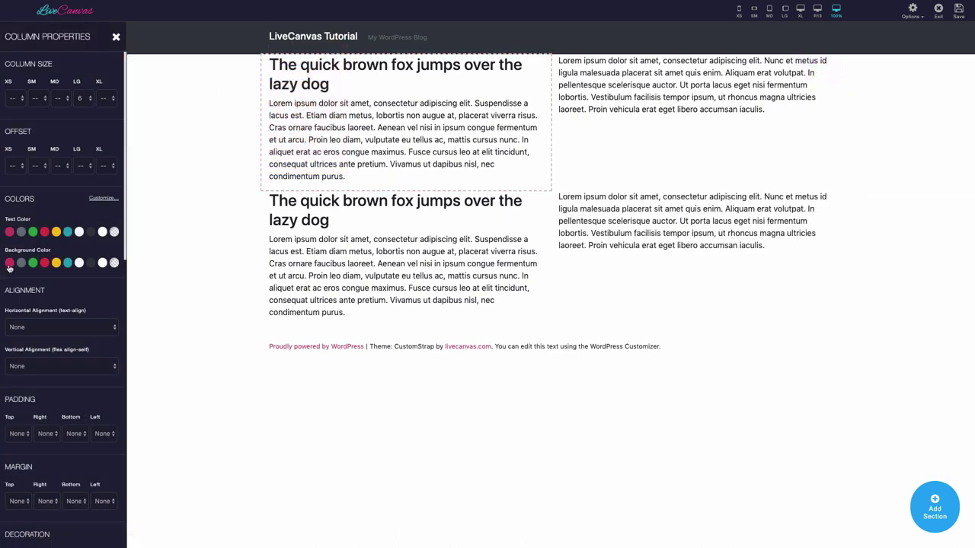
{"action": "left_click", "coordinate": [9, 263]}
{"action": "left_click", "coordinate": [280, 185]}
{"action": "left_click", "coordinate": [298, 214]}
{"action": "left_click", "coordinate": [32, 263]}
{"action": "left_click", "coordinate": [561, 185]}
{"action": "left_click", "coordinate": [580, 214]}
{"action": "left_click", "coordinate": [44, 263]}
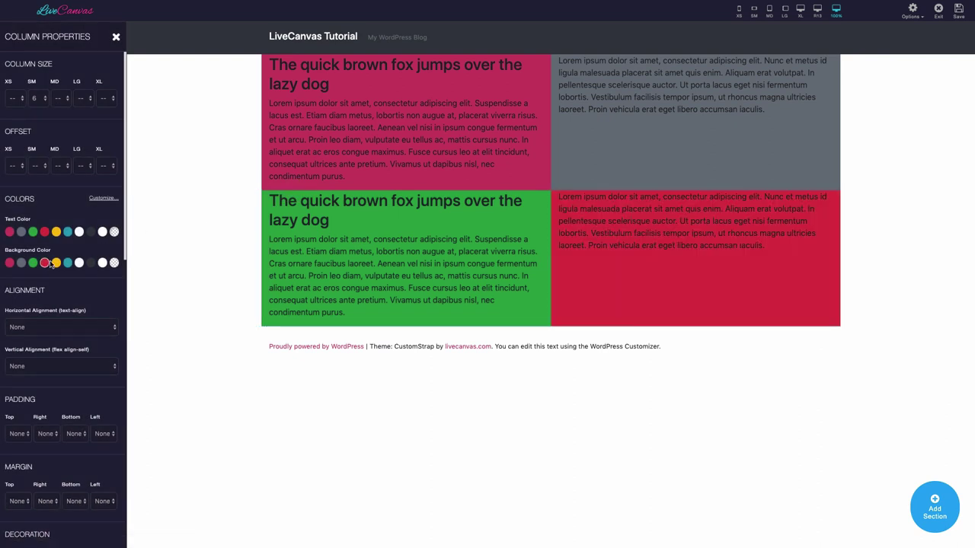
Step: Preview the coloured rows at R13, XL, LG, MD, SM and XS widths, then return to 100%
{"action": "left_click", "coordinate": [116, 38]}
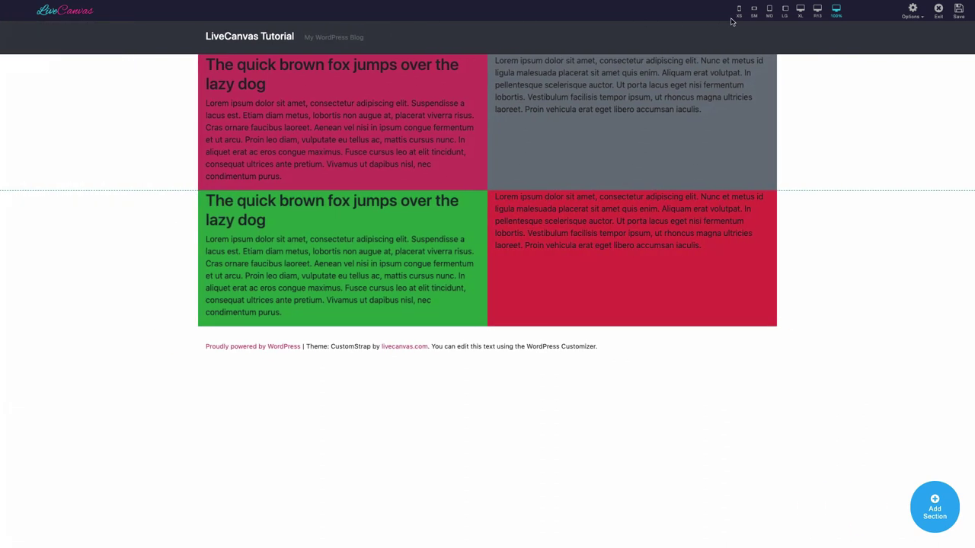
{"action": "left_click", "coordinate": [818, 13]}
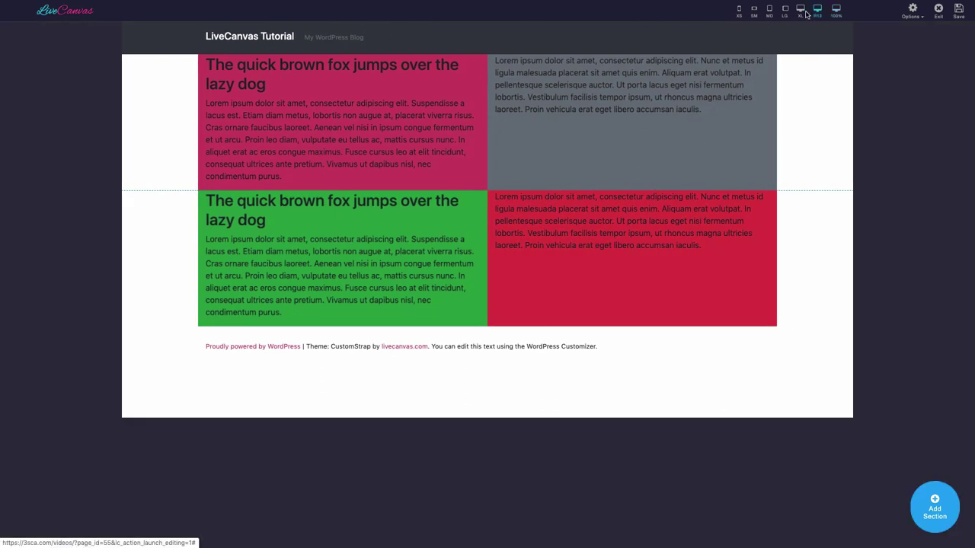
{"action": "left_click", "coordinate": [801, 13]}
{"action": "left_click", "coordinate": [785, 13]}
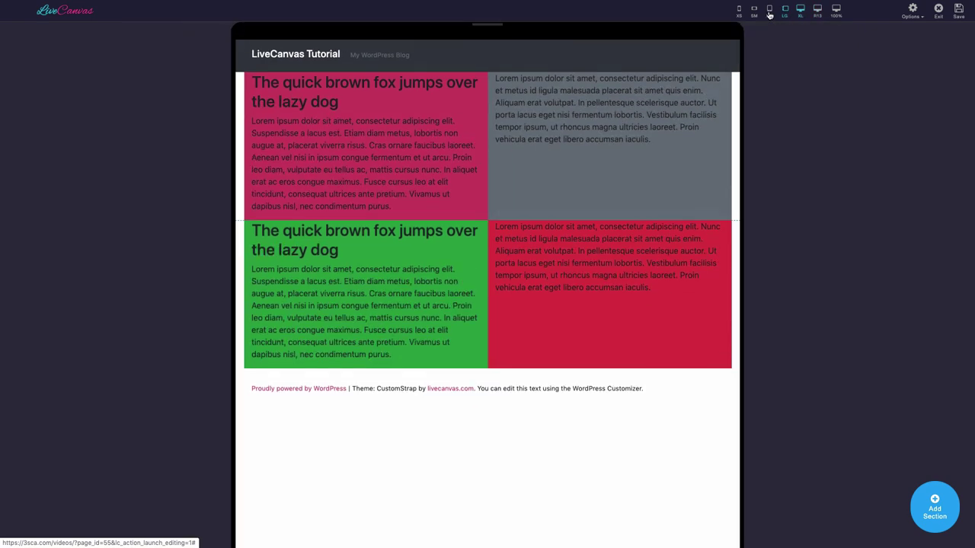
{"action": "left_click", "coordinate": [769, 13]}
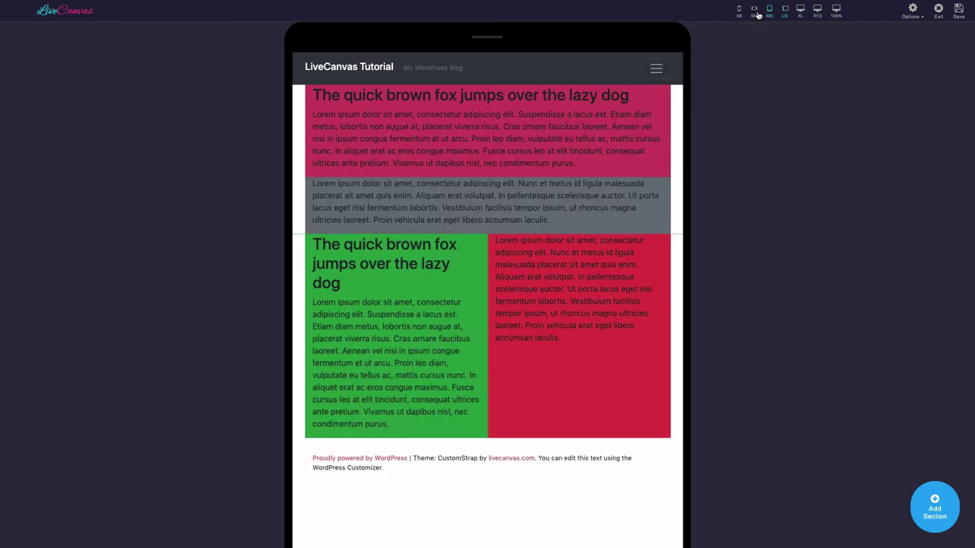
{"action": "left_click", "coordinate": [754, 13]}
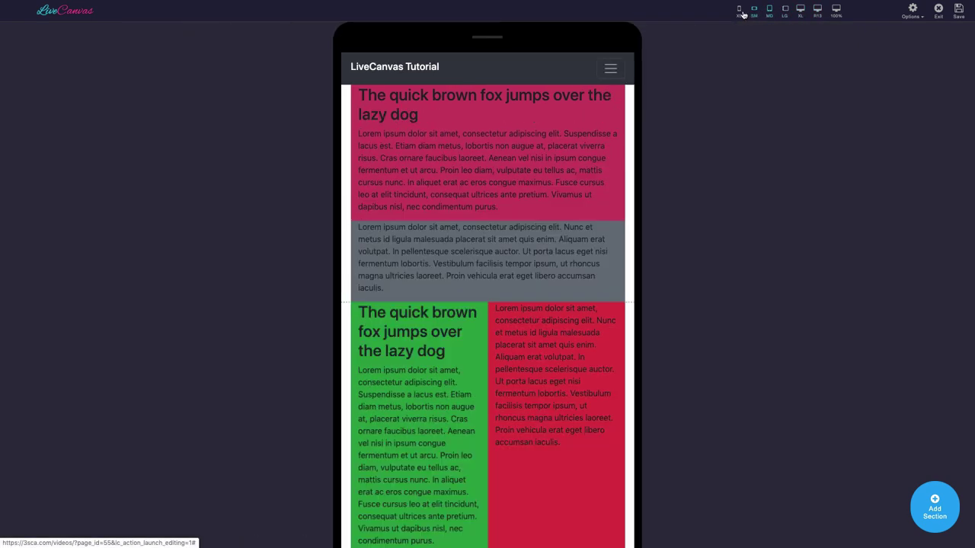
{"action": "left_click", "coordinate": [738, 13]}
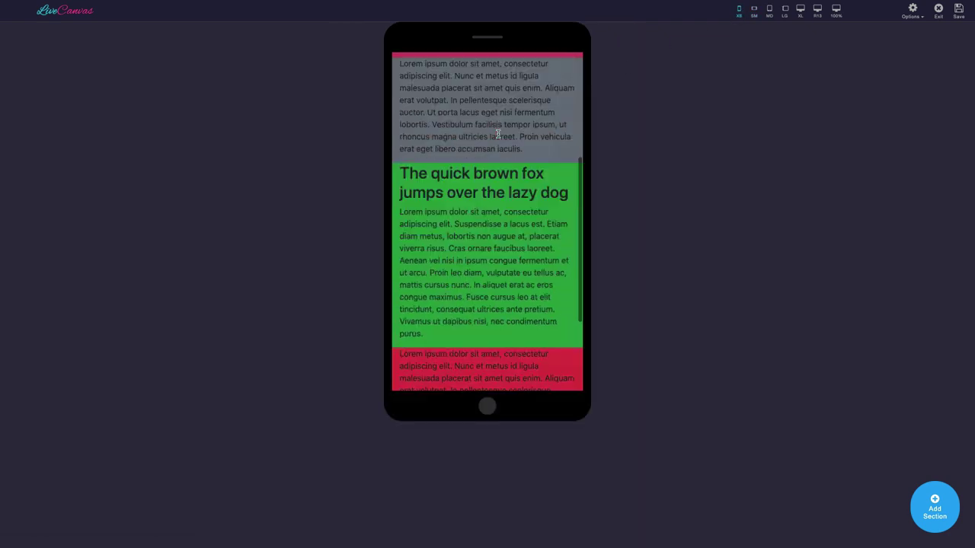
{"action": "left_click", "coordinate": [838, 13]}
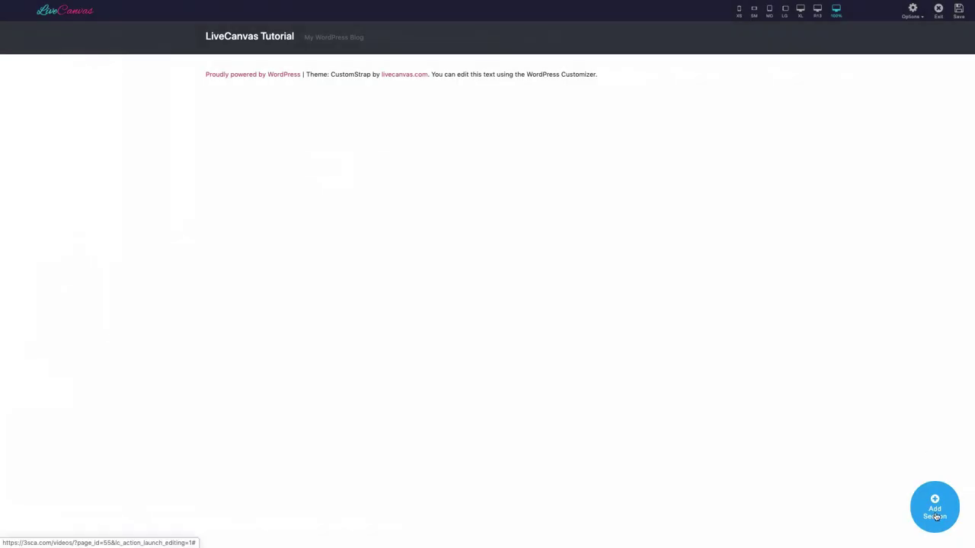
Step: Add a section with a title row over three equal columns and view its HTML
{"action": "left_click", "coordinate": [936, 517]}
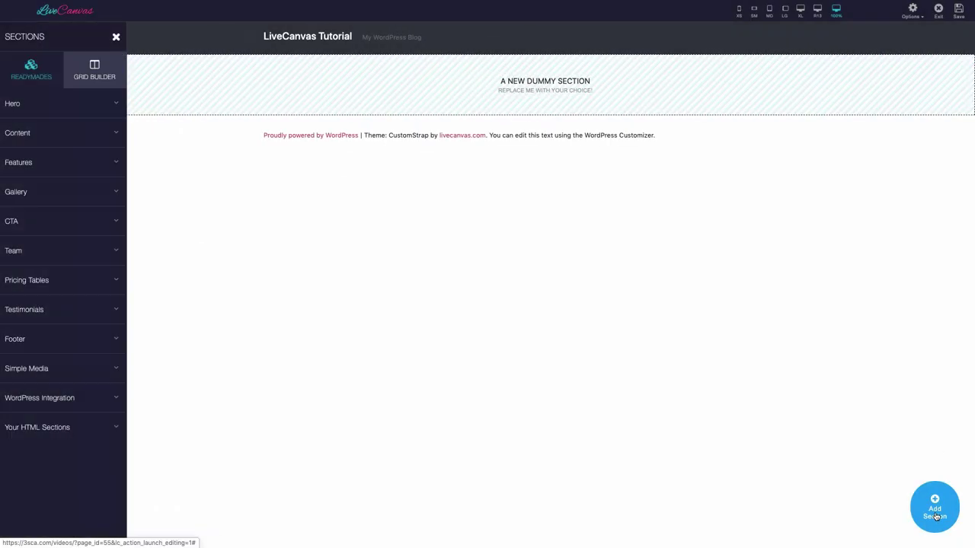
{"action": "left_click", "coordinate": [102, 79]}
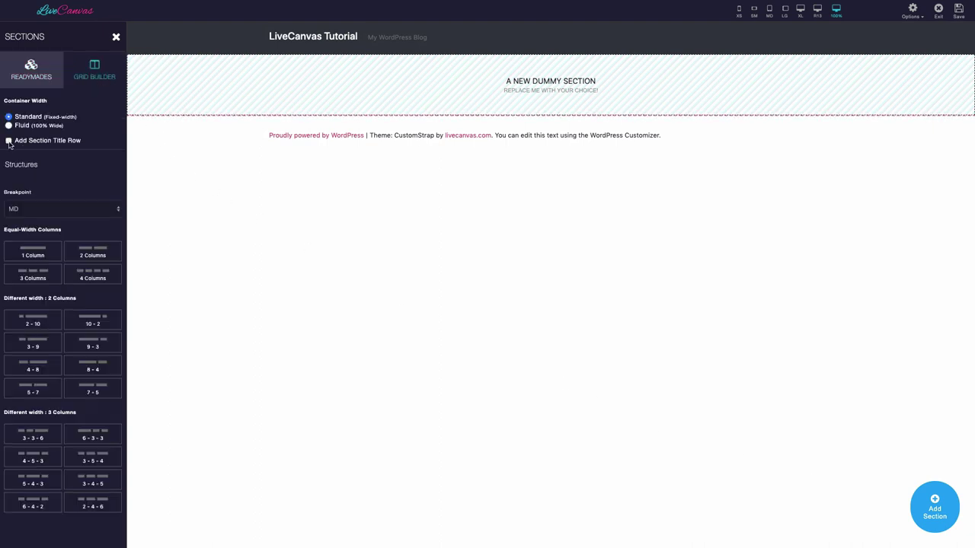
{"action": "left_click", "coordinate": [90, 252]}
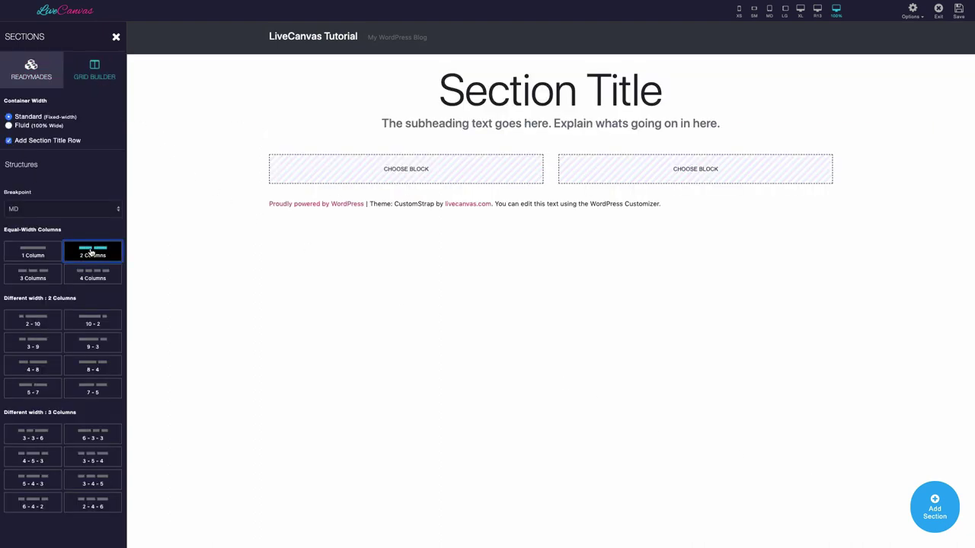
{"action": "left_click", "coordinate": [38, 253]}
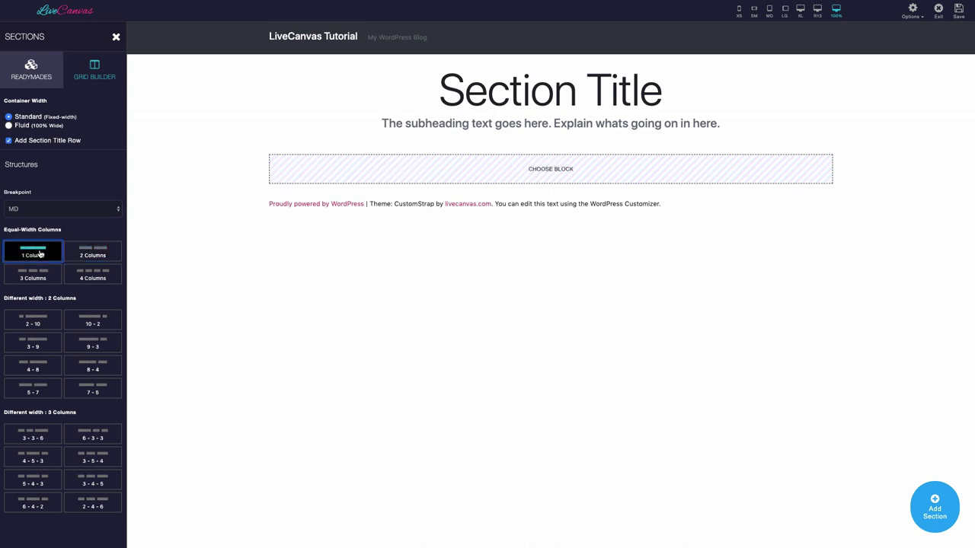
{"action": "left_click", "coordinate": [40, 271]}
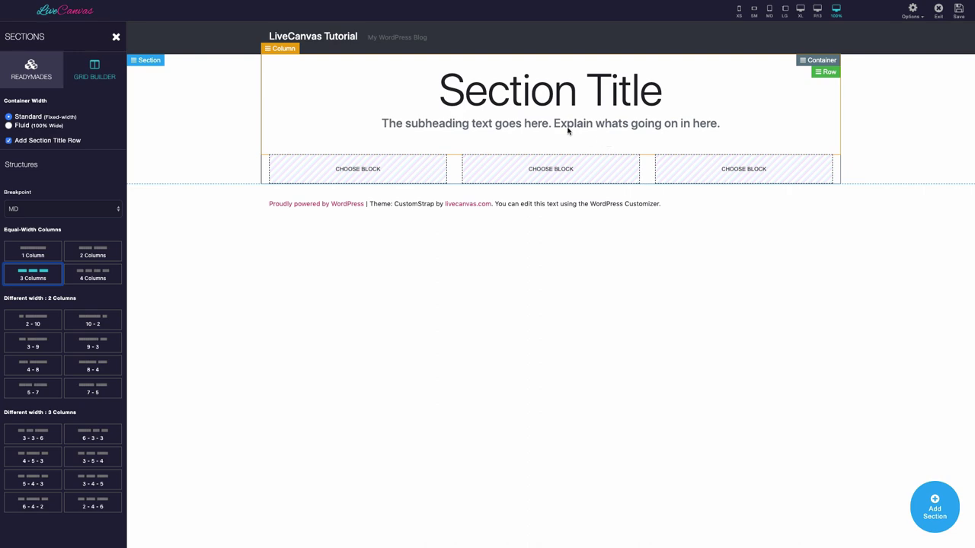
{"action": "left_click", "coordinate": [150, 61]}
Step: Inspect the section's HTML, selecting the column row markup on lines 8–17
{"action": "left_click", "coordinate": [158, 80]}
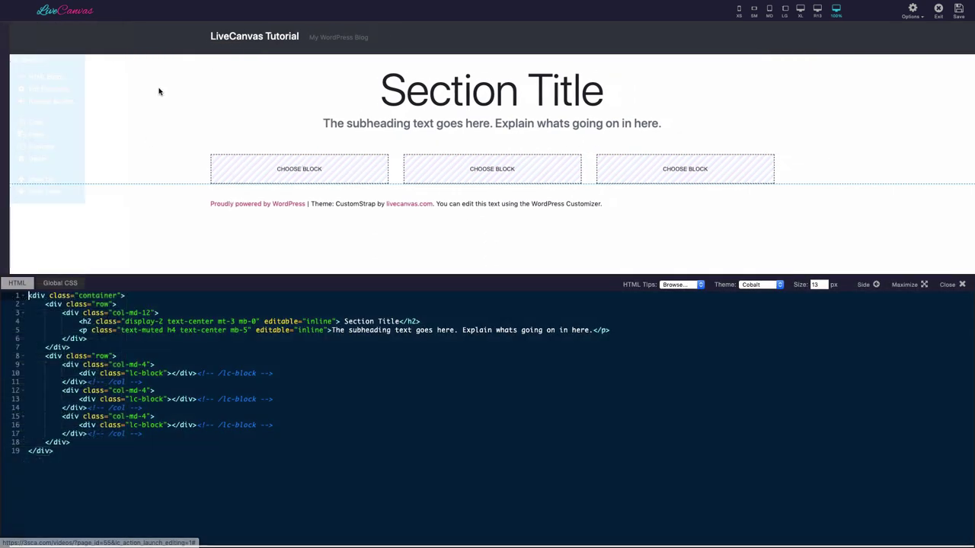
{"action": "left_click_drag", "start_coordinate": [45, 356], "coordinate": [279, 432]}
{"action": "left_click", "coordinate": [288, 444]}
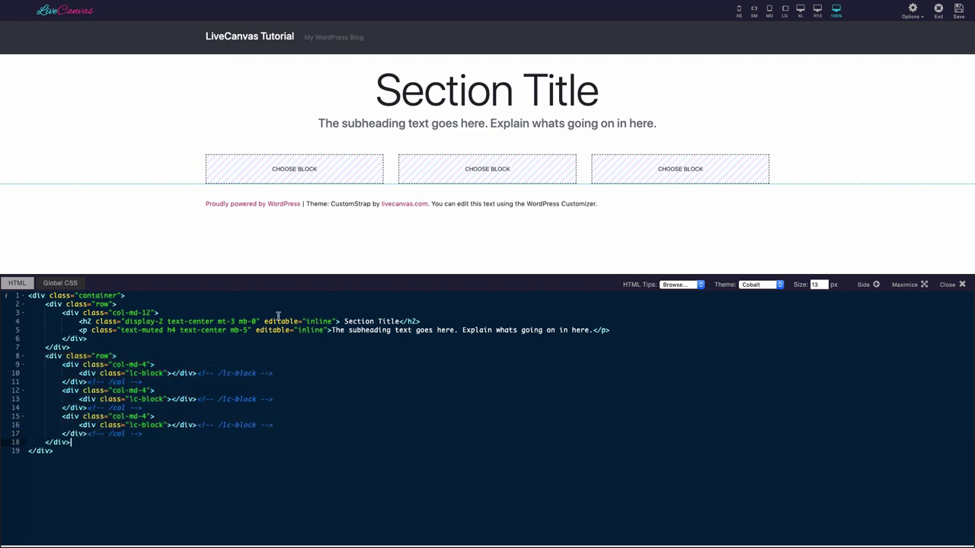
{"action": "left_click", "coordinate": [274, 374]}
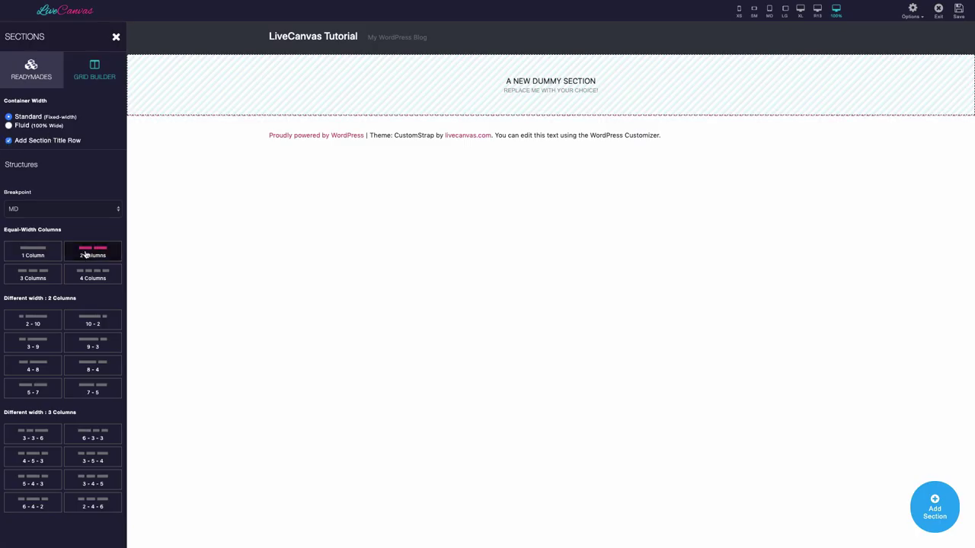
Step: Create a titled three-column section holding heading-and-lipsum, lipsum text, and an image
{"action": "left_click", "coordinate": [38, 276]}
{"action": "left_click", "coordinate": [362, 174]}
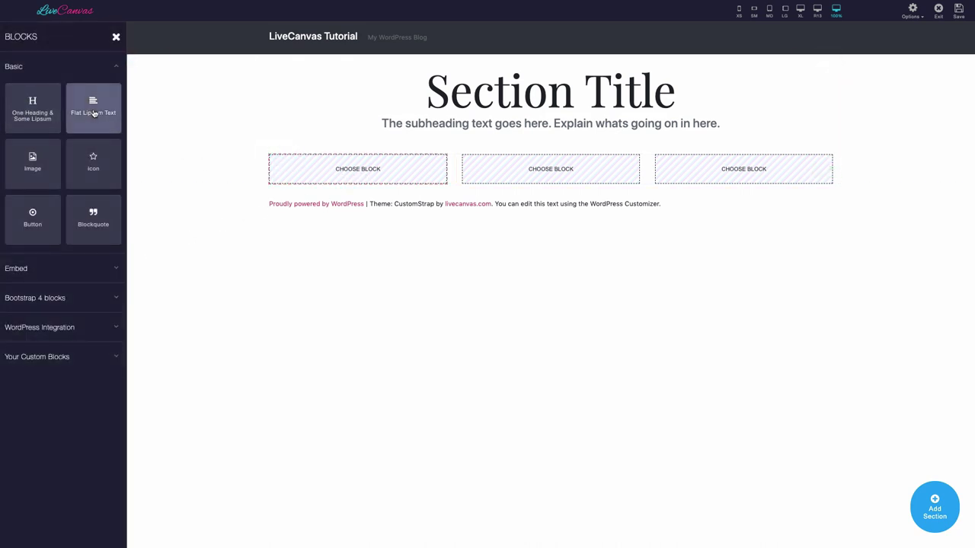
{"action": "left_click", "coordinate": [44, 125]}
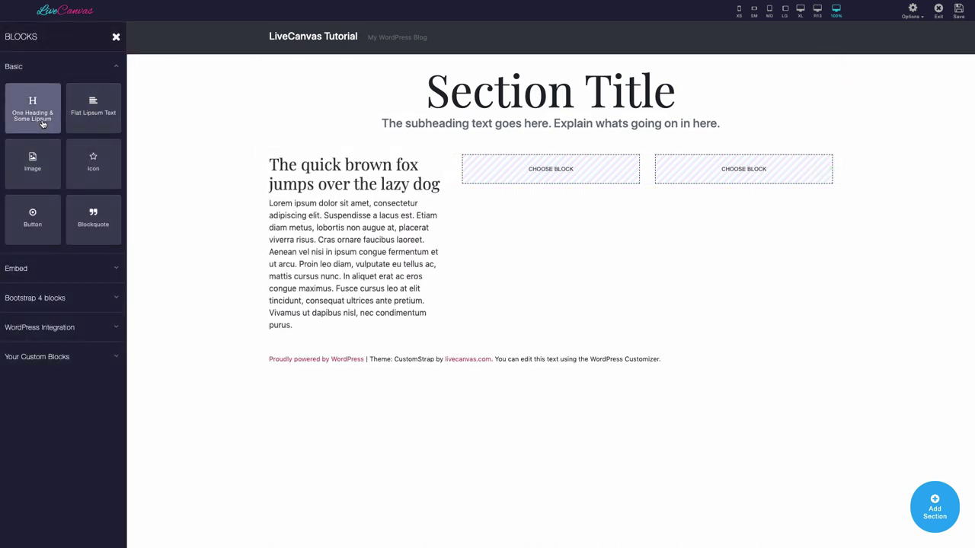
{"action": "left_click", "coordinate": [103, 125]}
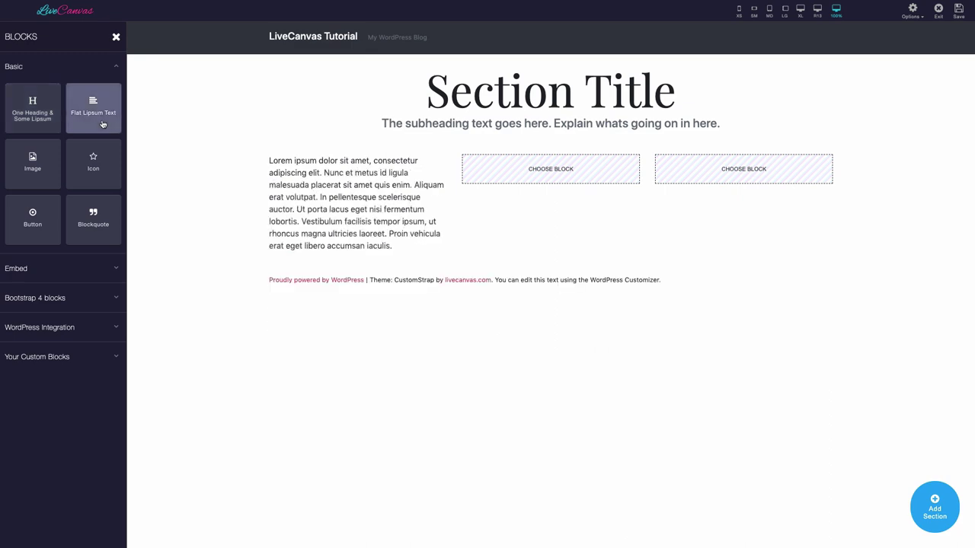
{"action": "left_click", "coordinate": [33, 165]}
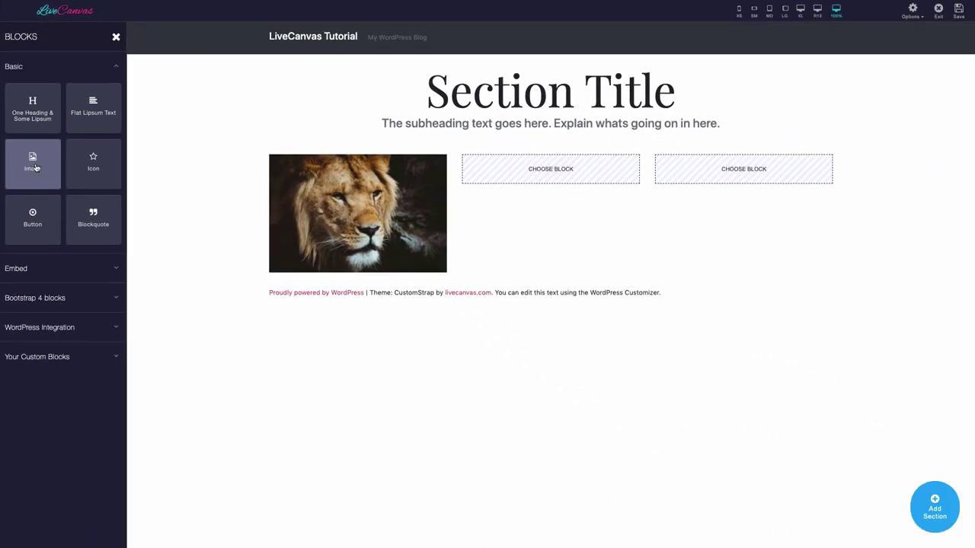
{"action": "left_click", "coordinate": [37, 122]}
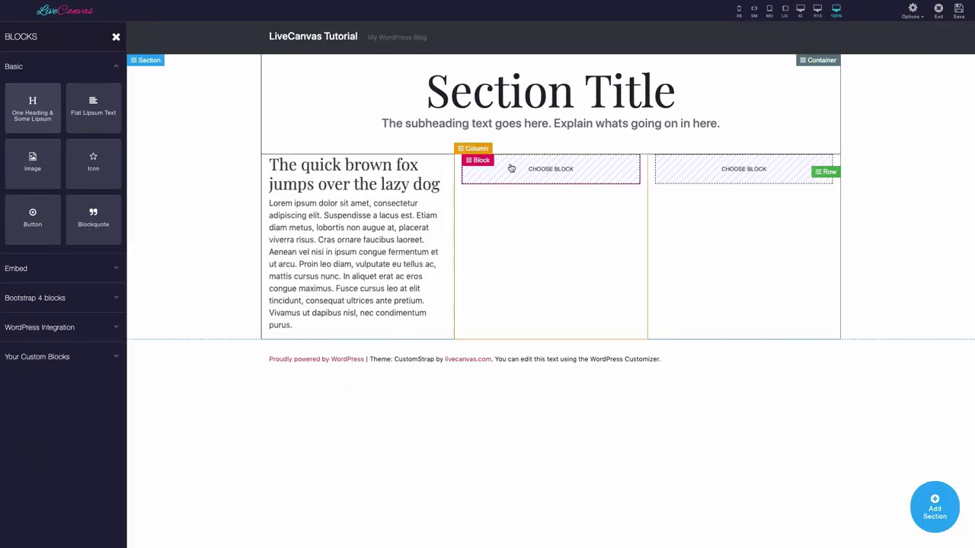
{"action": "left_click", "coordinate": [109, 130]}
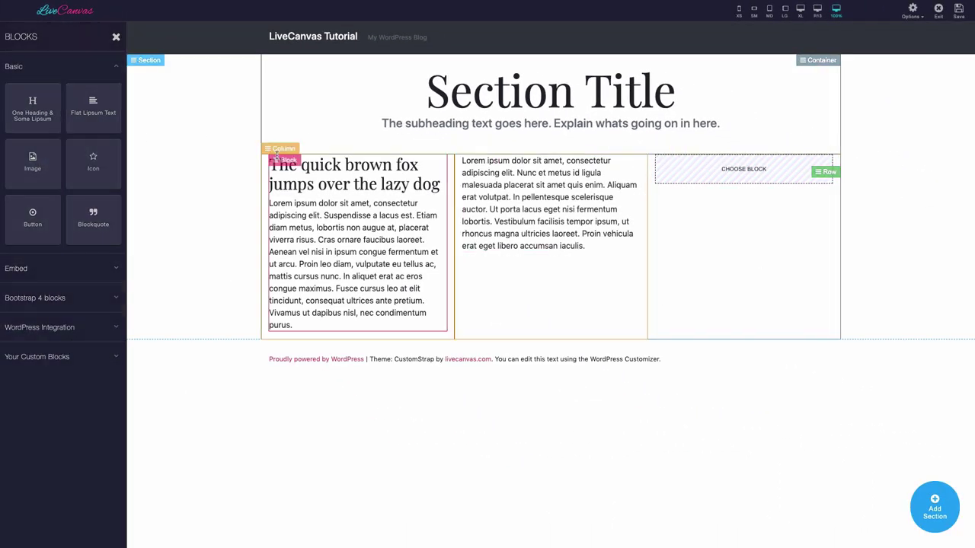
{"action": "left_click", "coordinate": [34, 159]}
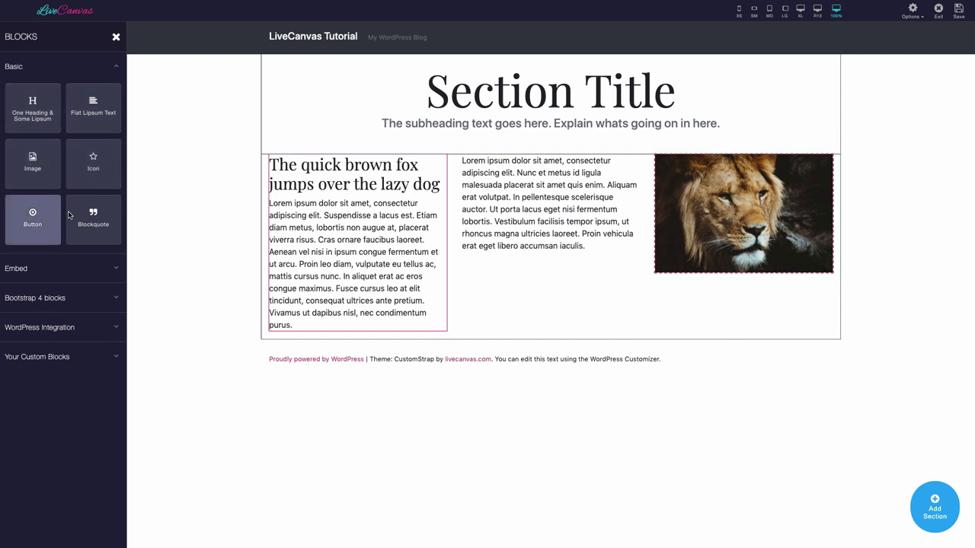
Step: Try blockquote, YouTube, SoundCloud, Google Map and Blurb in the right column, ending on a carousel
{"action": "left_click", "coordinate": [91, 217]}
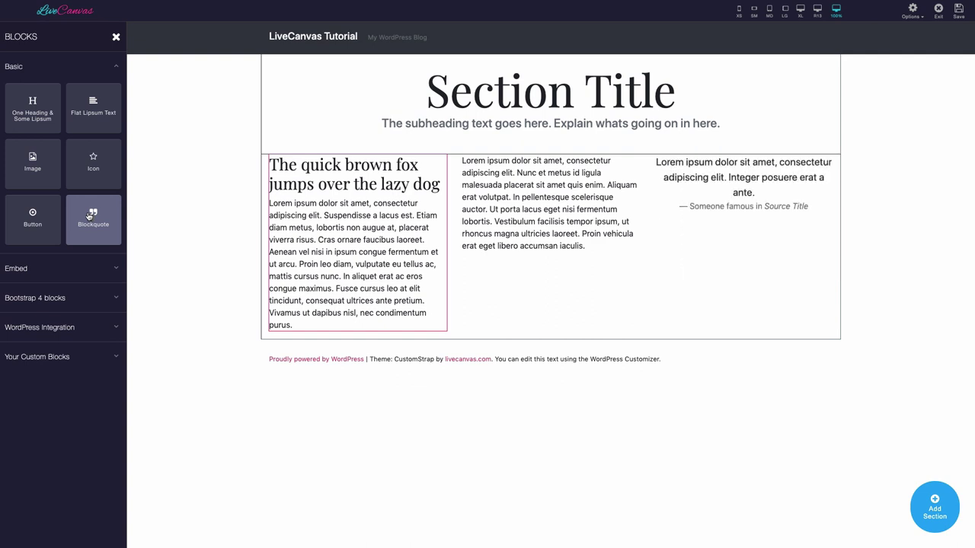
{"action": "left_click", "coordinate": [111, 269]}
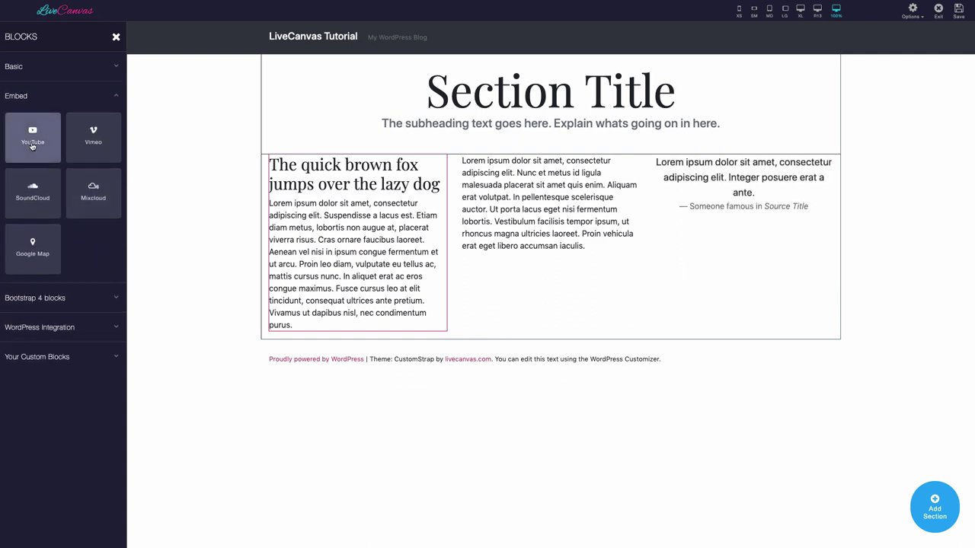
{"action": "left_click", "coordinate": [32, 144]}
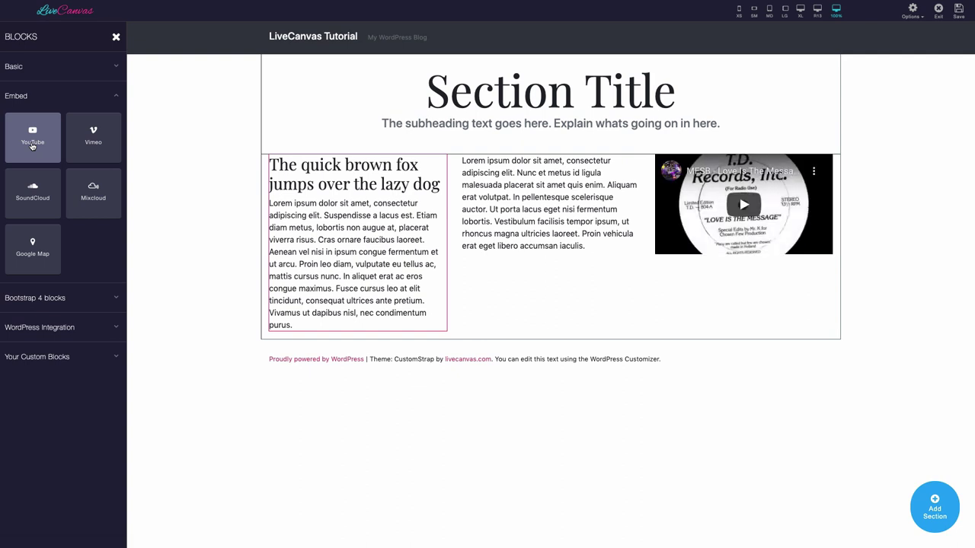
{"action": "left_click", "coordinate": [40, 183]}
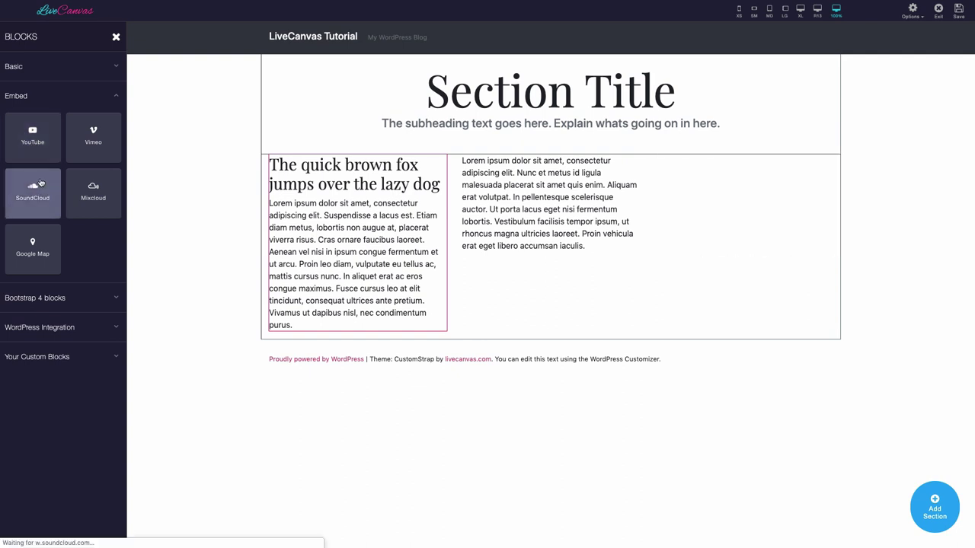
{"action": "left_click", "coordinate": [40, 244]}
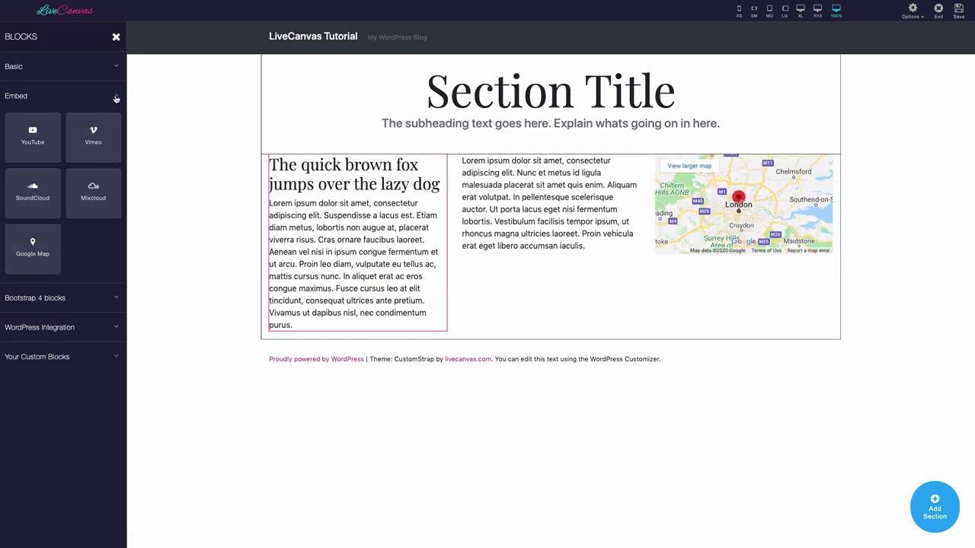
{"action": "left_click", "coordinate": [116, 97]}
{"action": "left_click", "coordinate": [90, 126]}
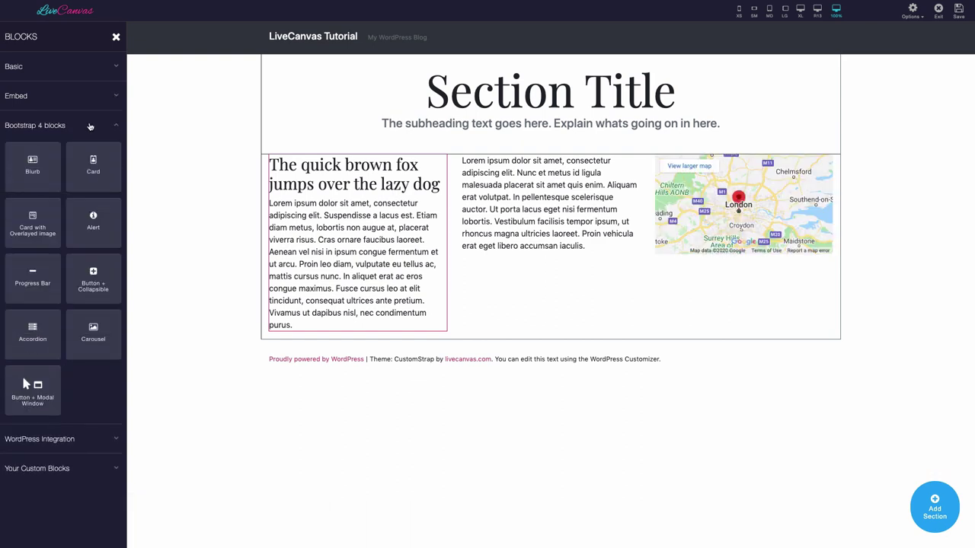
{"action": "left_click", "coordinate": [34, 169]}
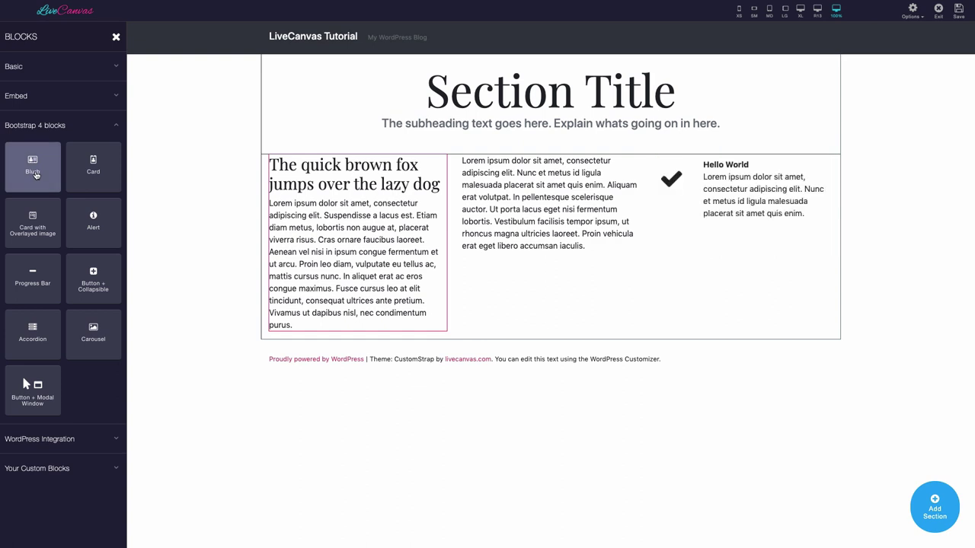
{"action": "left_click", "coordinate": [92, 218]}
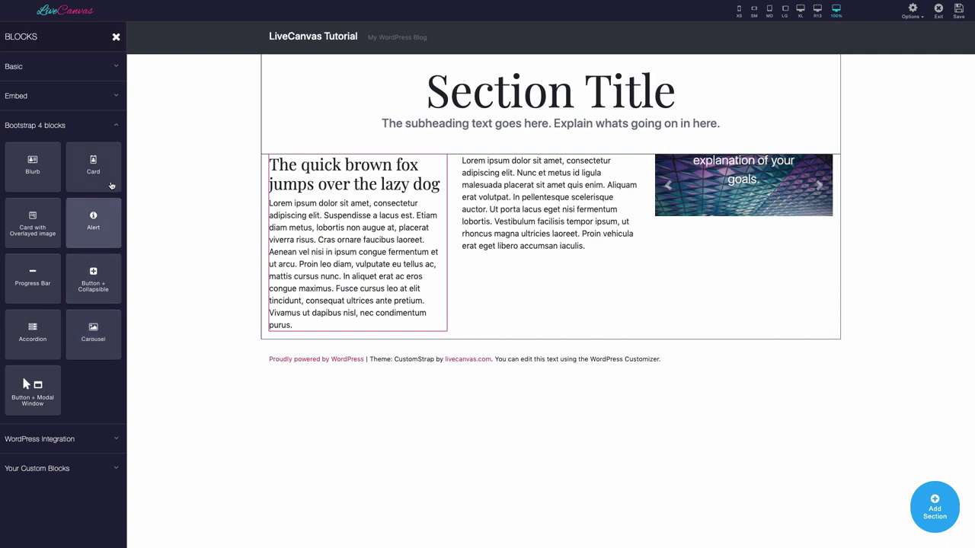
{"action": "left_click", "coordinate": [118, 127]}
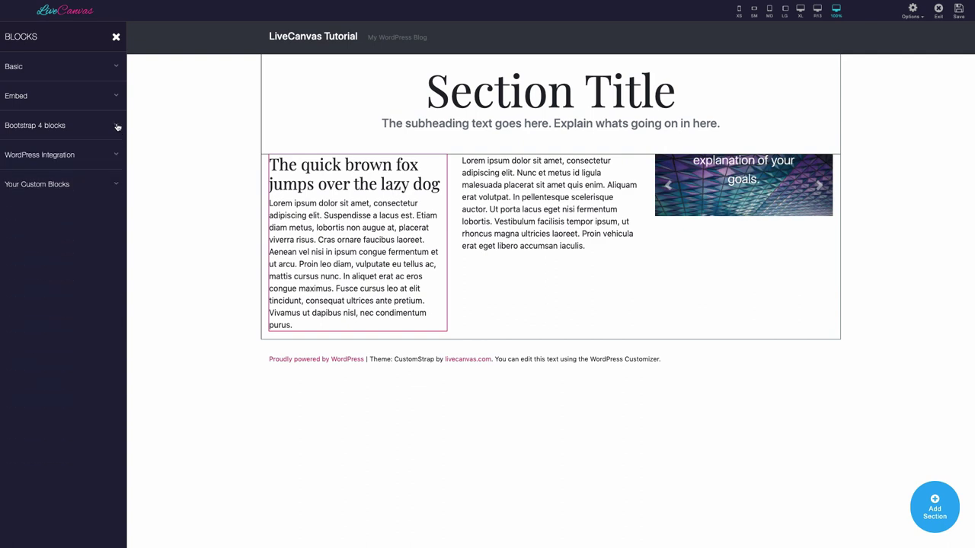
{"action": "left_click", "coordinate": [117, 156]}
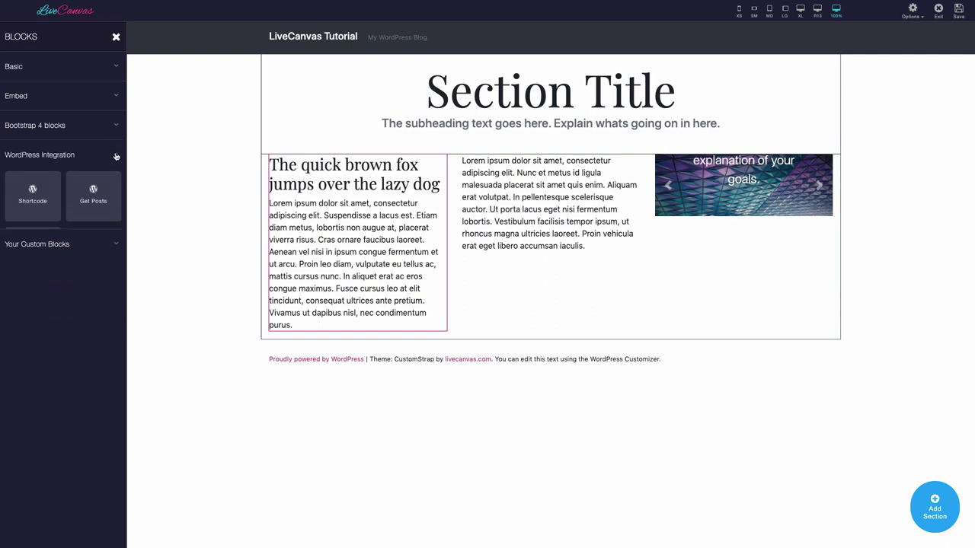
Step: Replace the carousel with a shortcode block, then a recent-posts loop, and inspect its settings
{"action": "left_click", "coordinate": [33, 199]}
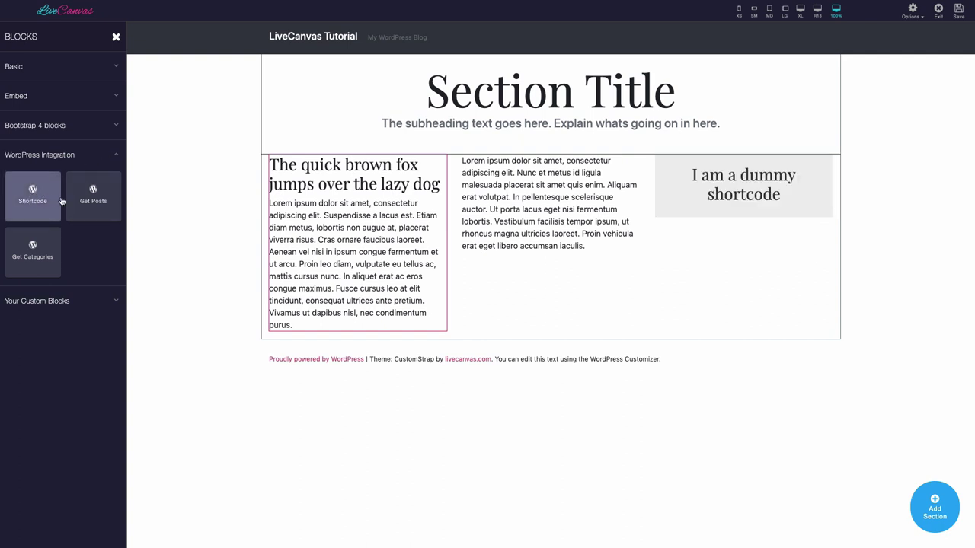
{"action": "left_click", "coordinate": [758, 200]}
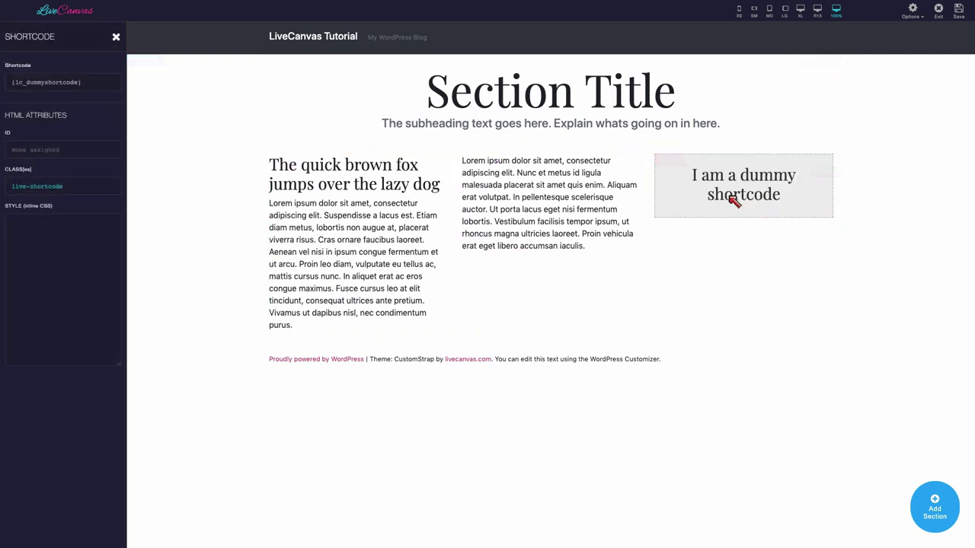
{"action": "left_click", "coordinate": [91, 82]}
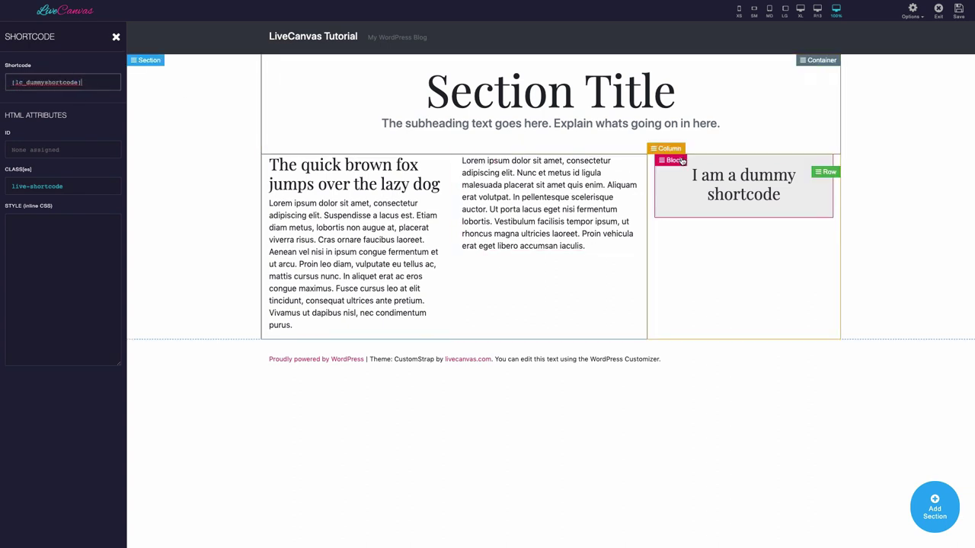
{"action": "left_click", "coordinate": [680, 162]}
{"action": "left_click", "coordinate": [690, 201]}
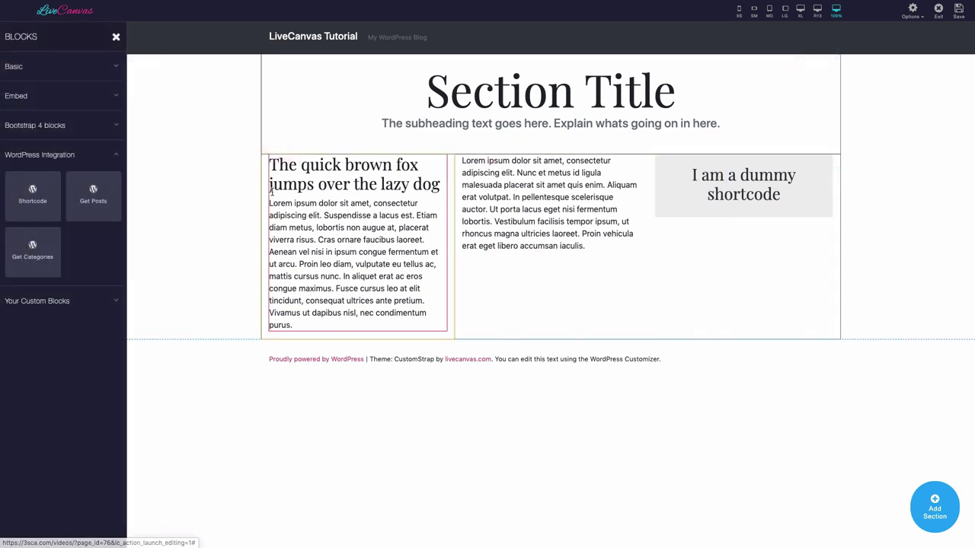
{"action": "left_click", "coordinate": [93, 203]}
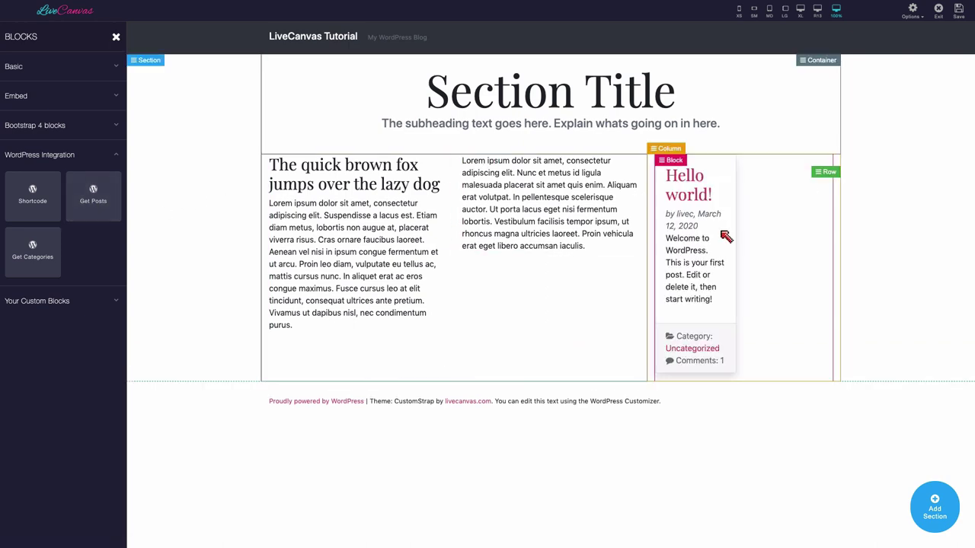
{"action": "left_click", "coordinate": [710, 236]}
{"action": "scroll", "coordinate": [75, 196], "scroll_direction": "down", "scroll_amount": 3}
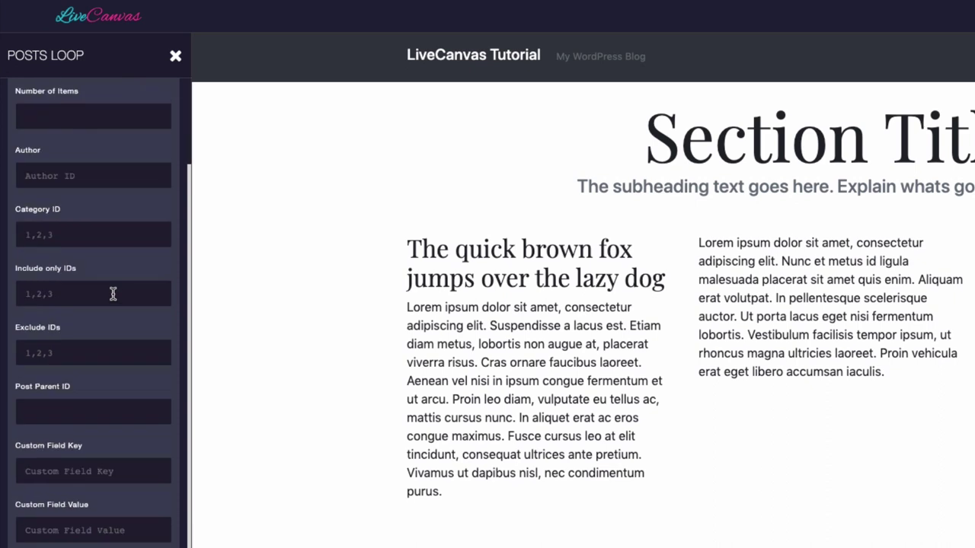
{"action": "scroll", "coordinate": [113, 294], "scroll_direction": "down", "scroll_amount": 5}
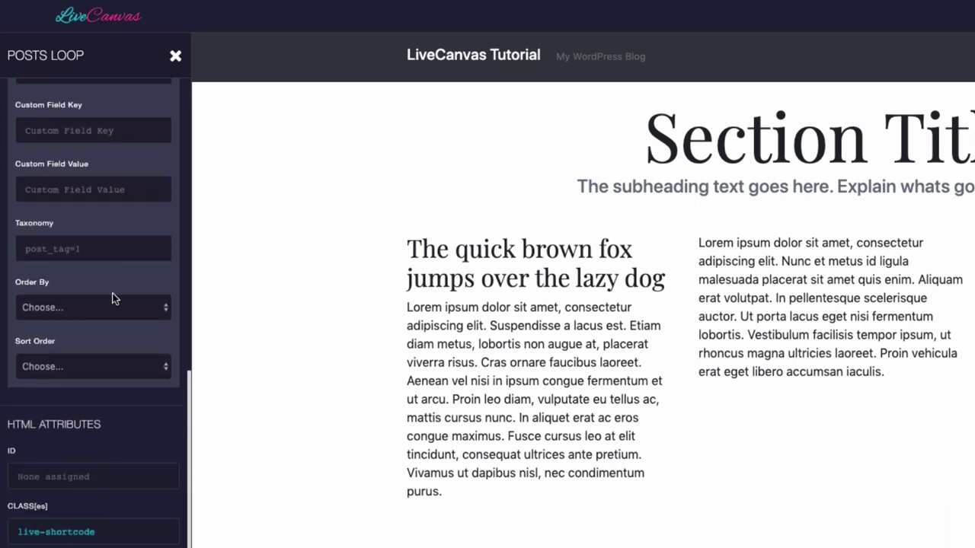
{"action": "scroll", "coordinate": [114, 298], "scroll_direction": "up", "scroll_amount": 8}
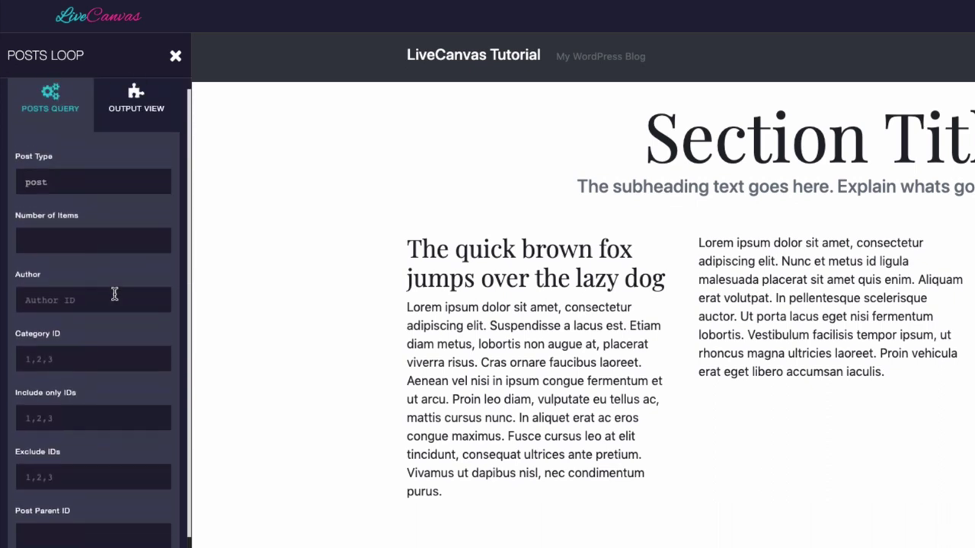
{"action": "left_click", "coordinate": [151, 139]}
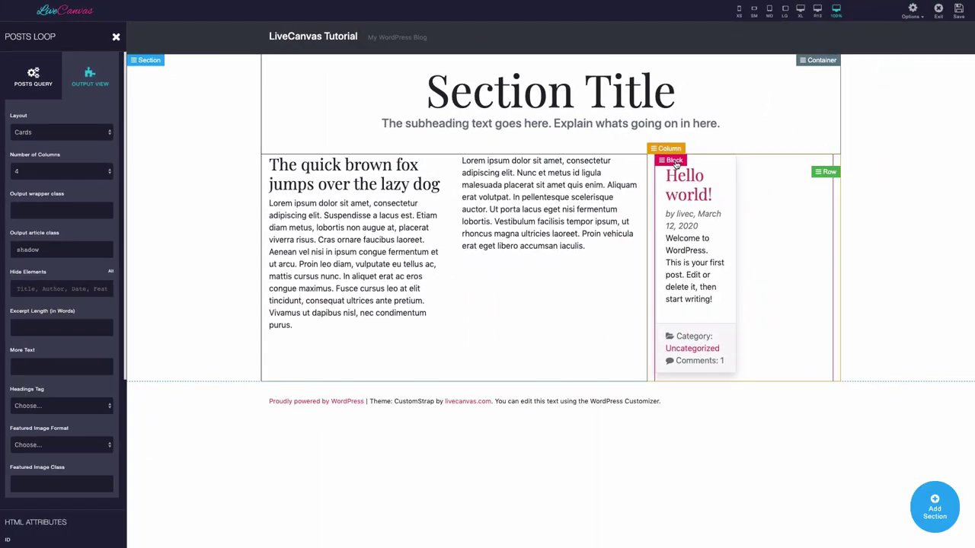
Step: Swap the Hello world! post card for custom block My block 2, then My block
{"action": "left_click", "coordinate": [672, 160]}
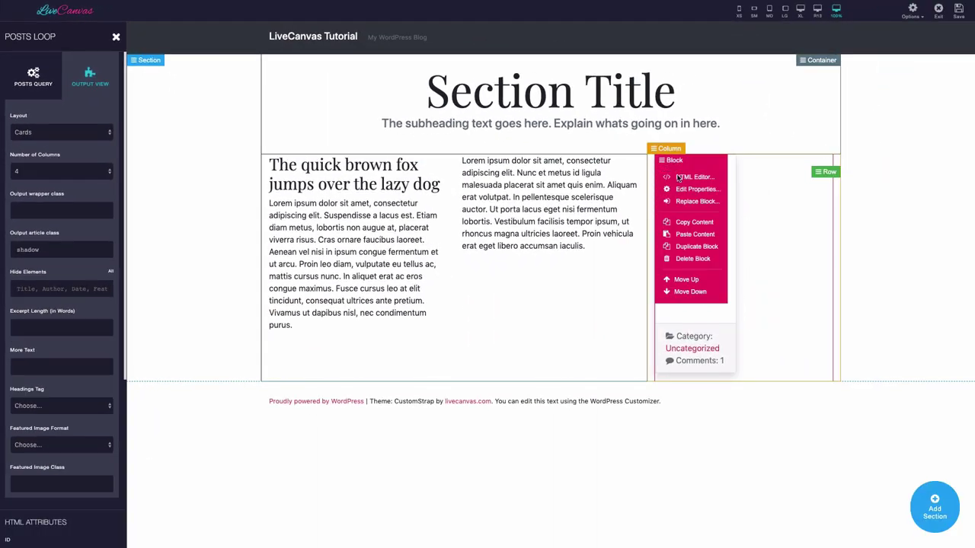
{"action": "left_click", "coordinate": [694, 202]}
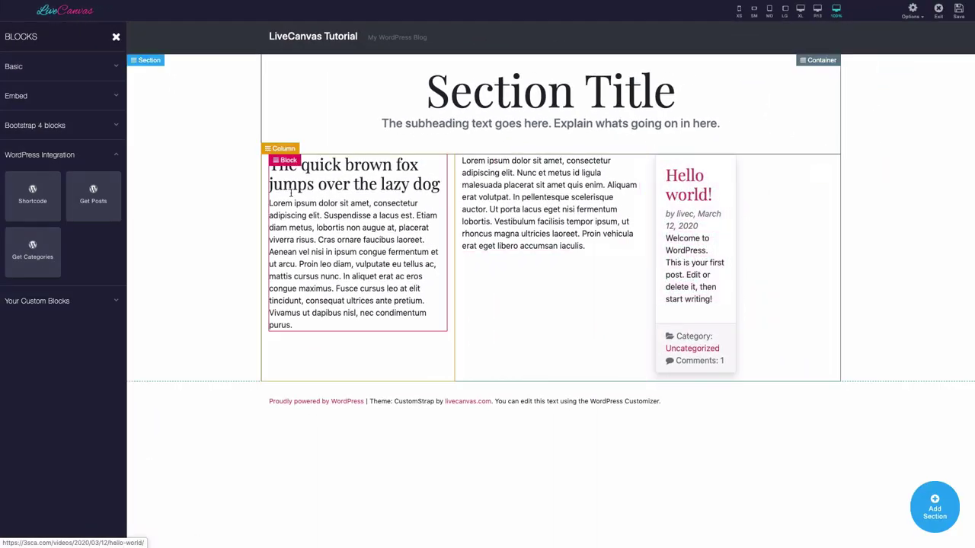
{"action": "left_click", "coordinate": [110, 157]}
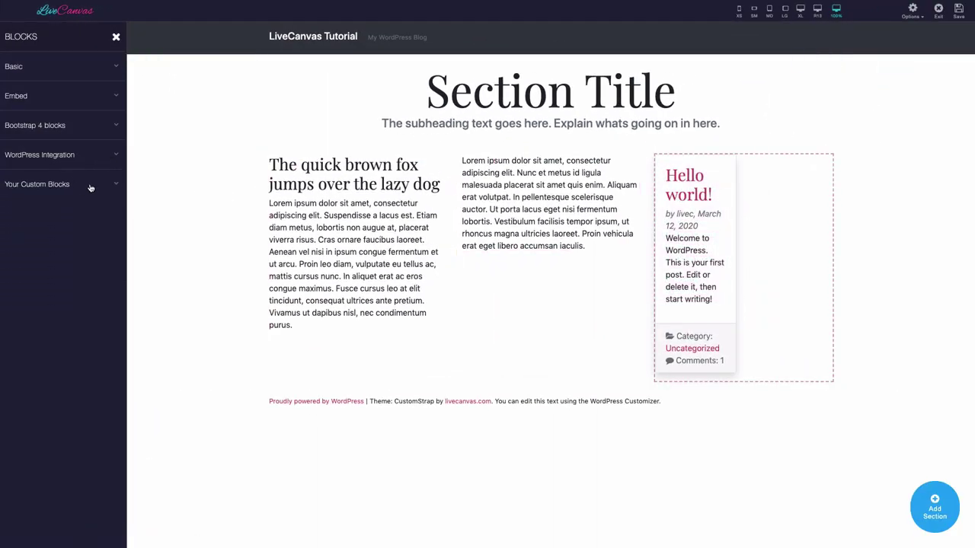
{"action": "left_click", "coordinate": [91, 187]}
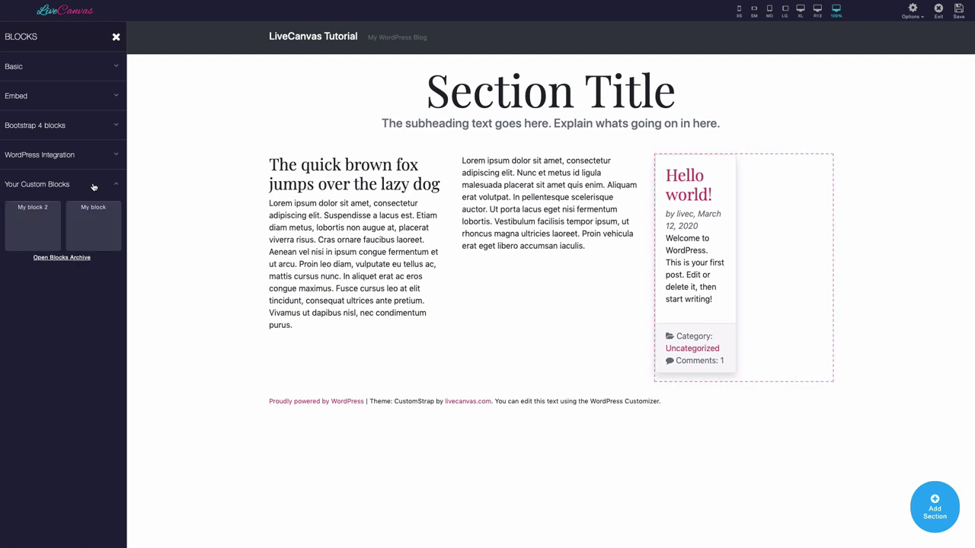
{"action": "left_click", "coordinate": [42, 223]}
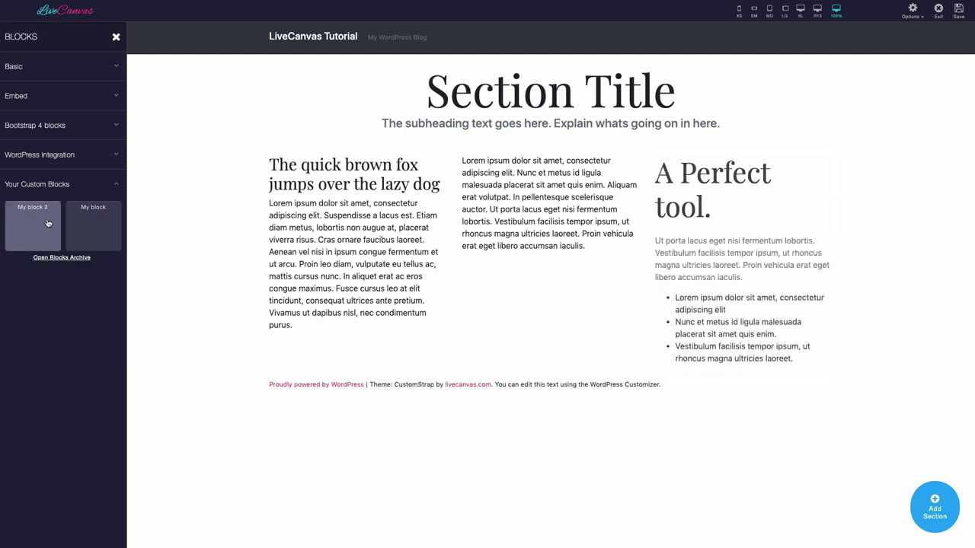
{"action": "left_click", "coordinate": [102, 224]}
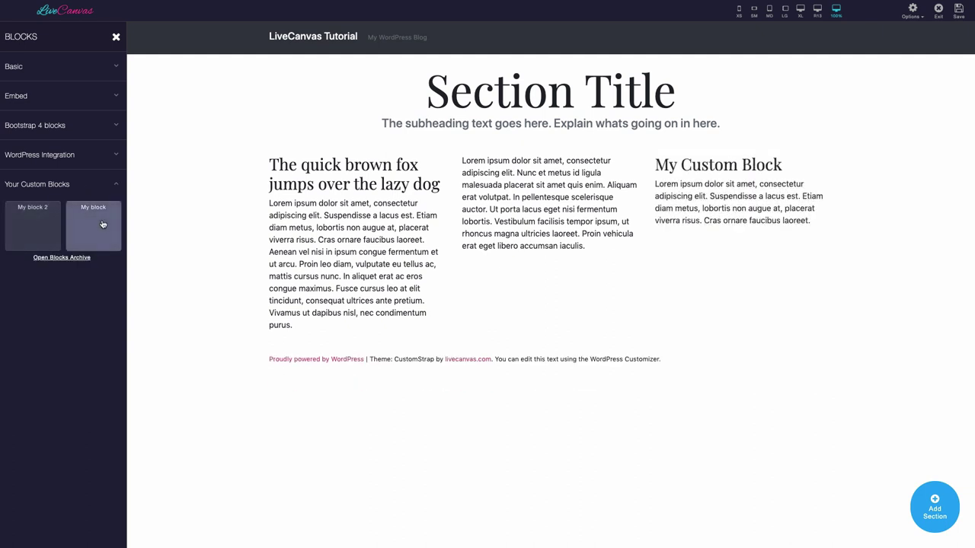
{"action": "left_click", "coordinate": [82, 258]}
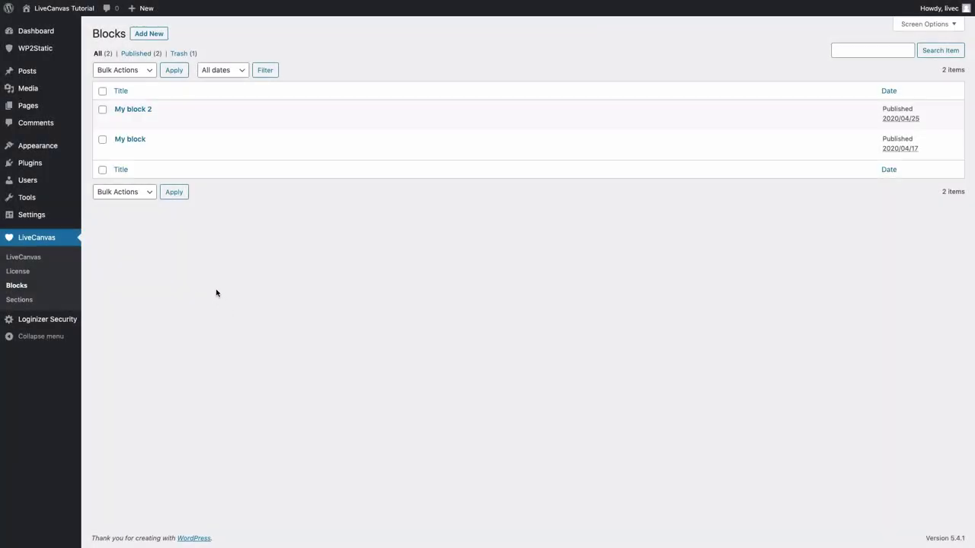
{"action": "left_click", "coordinate": [139, 112]}
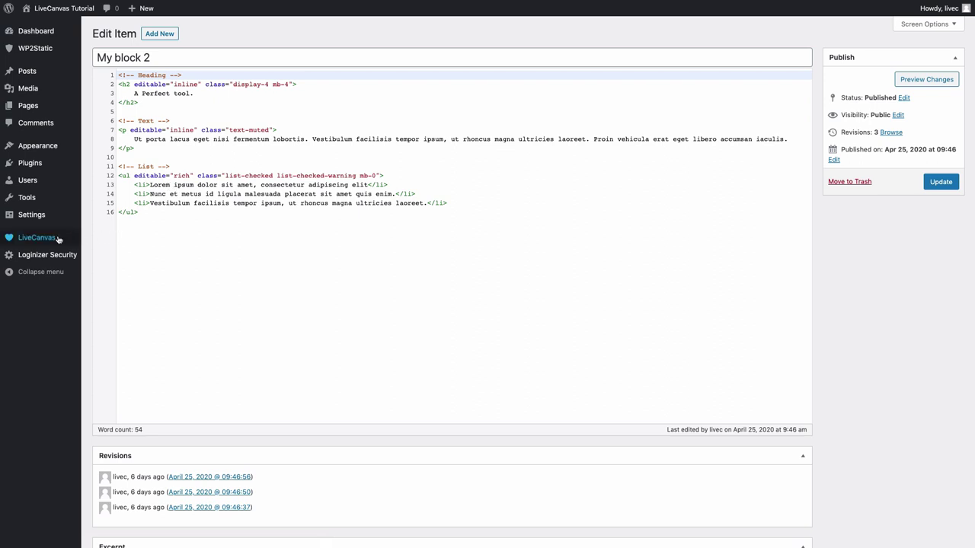
{"action": "mouse_move", "coordinate": [59, 240]}
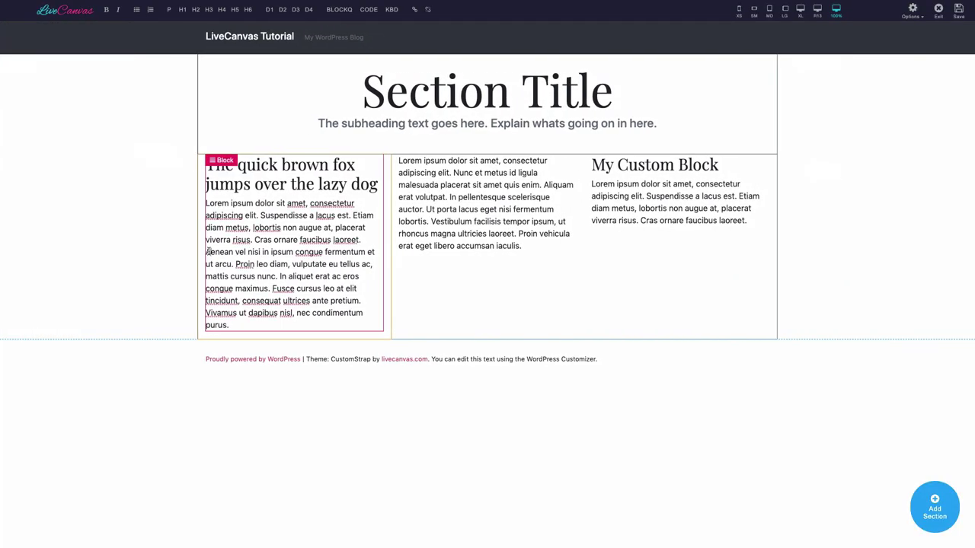
{"action": "left_click_drag", "start_coordinate": [207, 251], "coordinate": [246, 320]}
Step: Delete the selected paragraph text and change 'quick' to 'smart' in the heading
{"action": "key", "text": "BackSpace"}
{"action": "double_click", "coordinate": [257, 165]}
{"action": "type", "text": "smart brown fox jumps over the lazy dog"}
Step: Replace the middle column with a SoundCloud embed, then a Google Map of new york, zoomed in
{"action": "left_click", "coordinate": [409, 160]}
{"action": "left_click", "coordinate": [436, 204]}
{"action": "left_click", "coordinate": [33, 97]}
{"action": "left_click", "coordinate": [33, 192]}
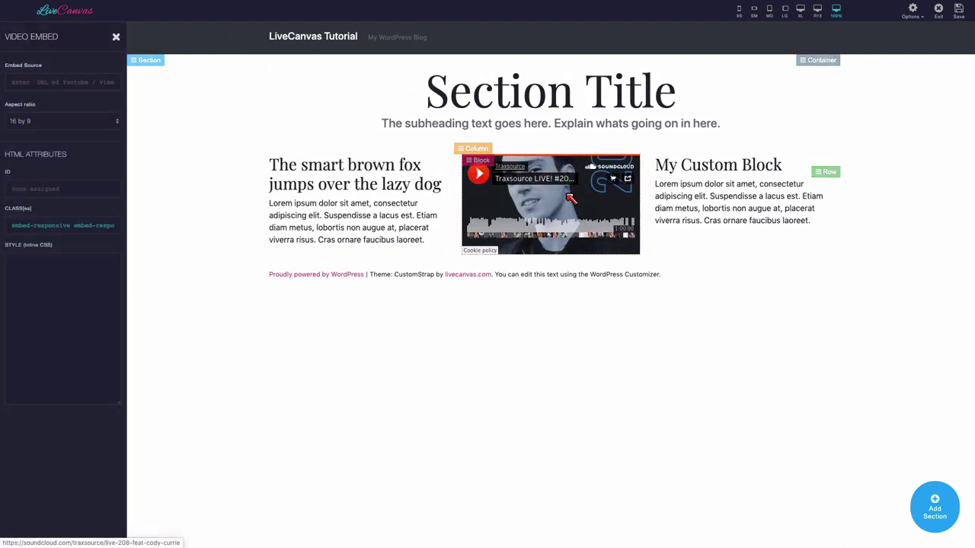
{"action": "left_click", "coordinate": [485, 163]}
{"action": "left_click", "coordinate": [507, 202]}
{"action": "left_click", "coordinate": [35, 244]}
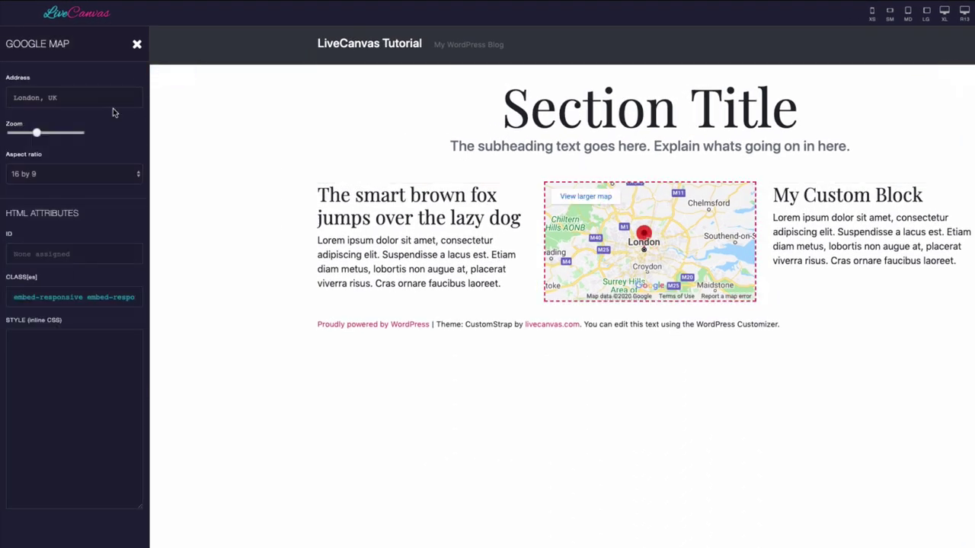
{"action": "triple_click", "coordinate": [83, 98]}
{"action": "type", "text": "new york"}
{"action": "left_click", "coordinate": [54, 134]}
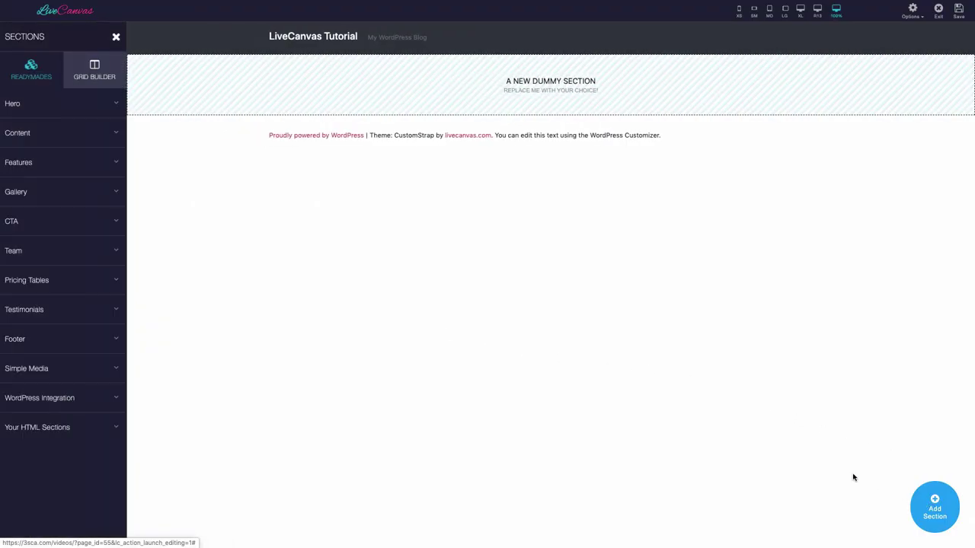
Step: Replace the dummy section with the Content readymade Text and Image
{"action": "left_click", "coordinate": [59, 135]}
{"action": "left_click", "coordinate": [68, 184]}
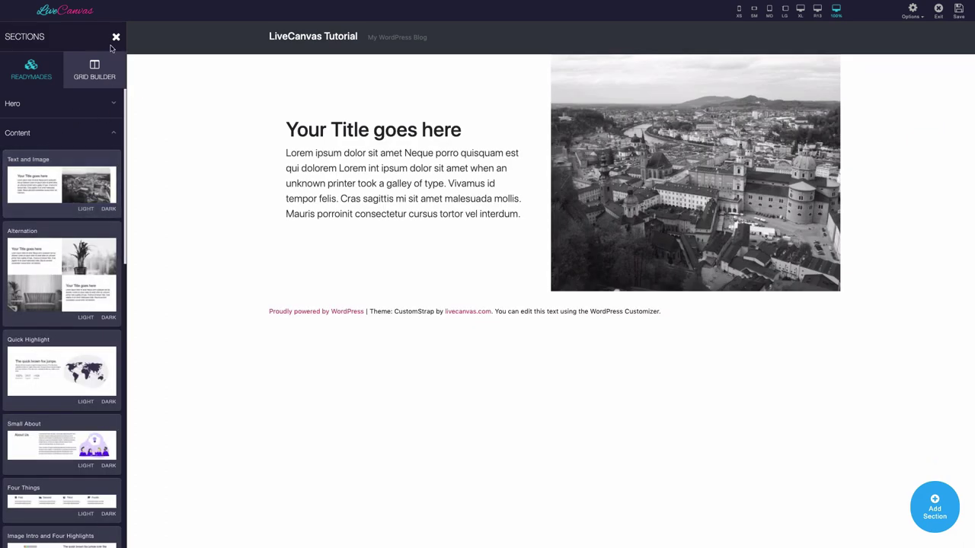
{"action": "left_click", "coordinate": [116, 36]}
Step: View the HTML code of the section, the text column, and the whole page
{"action": "left_click", "coordinate": [23, 61]}
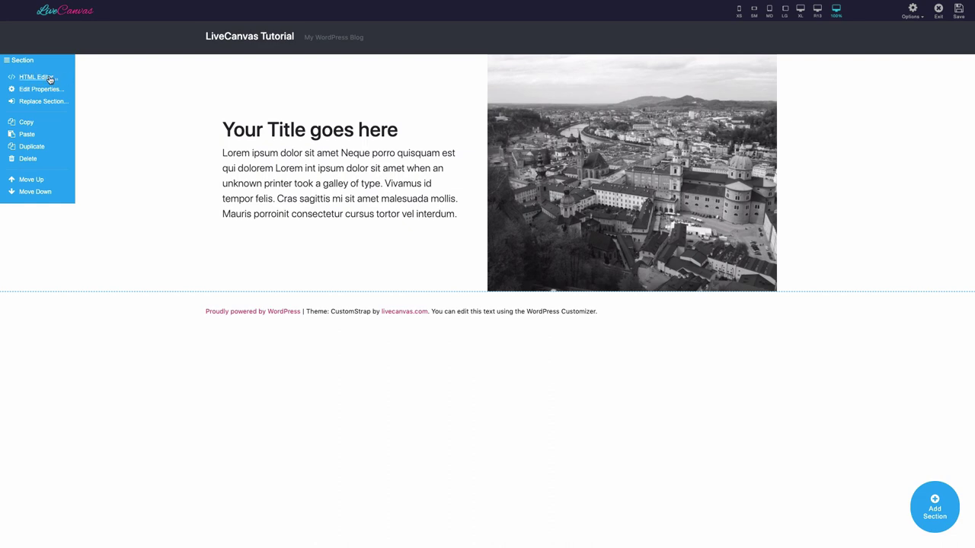
{"action": "left_click", "coordinate": [42, 78]}
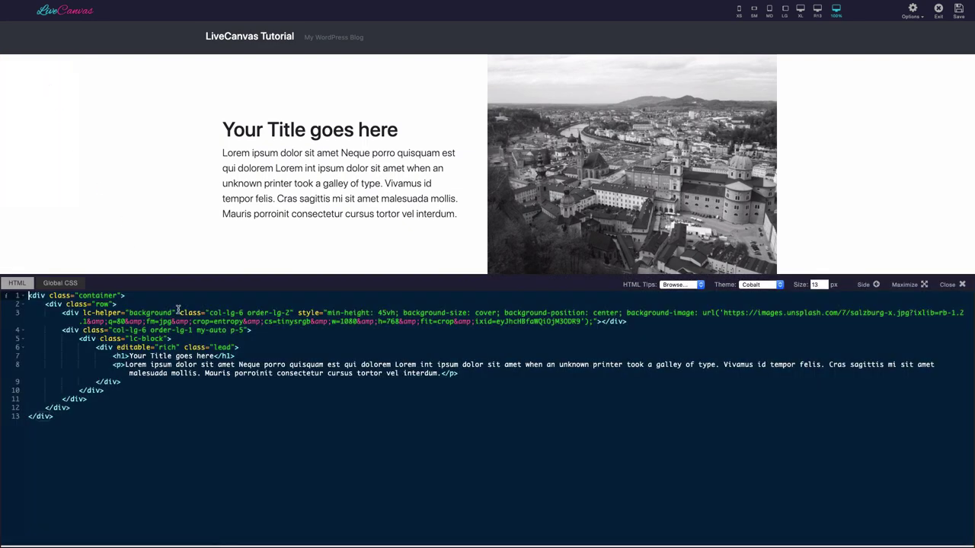
{"action": "left_click", "coordinate": [290, 239]}
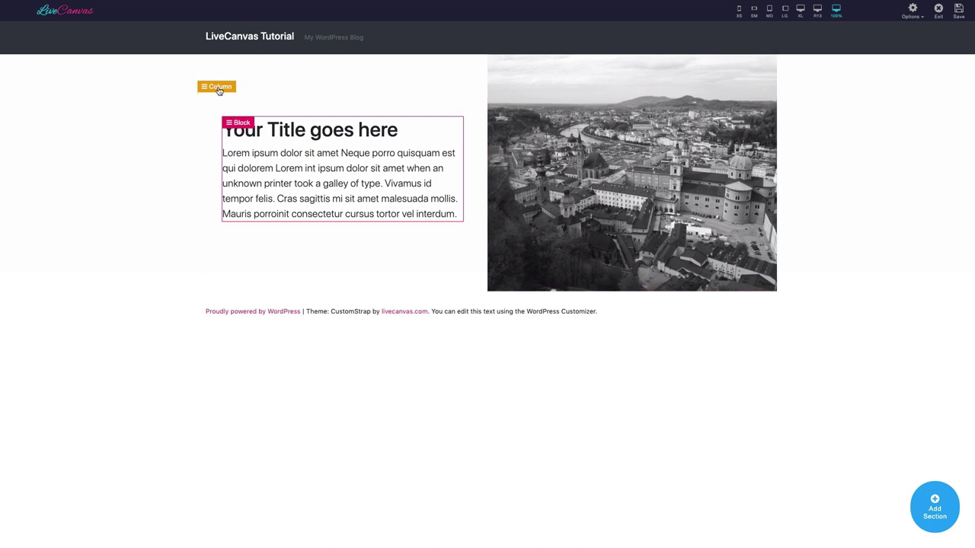
{"action": "left_click", "coordinate": [215, 89]}
{"action": "left_click", "coordinate": [241, 107]}
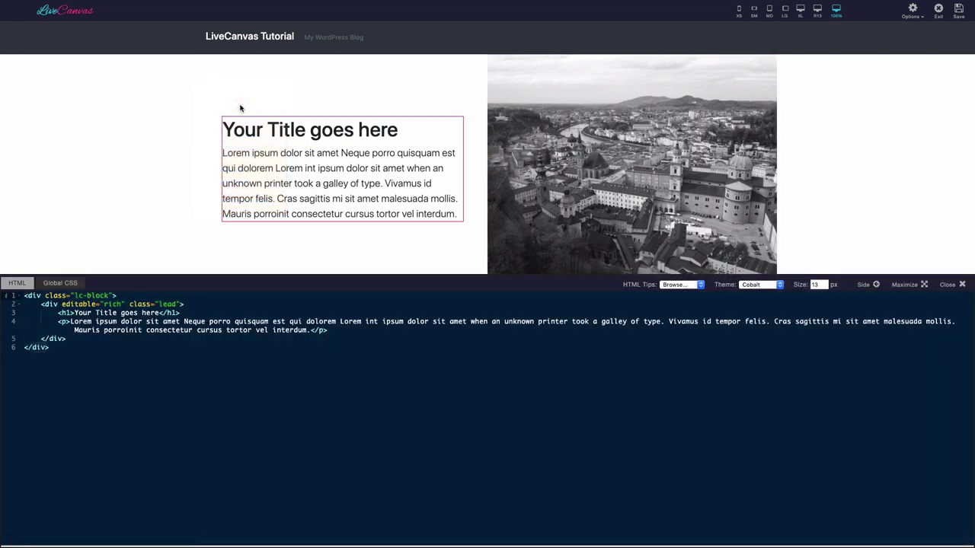
{"action": "left_click", "coordinate": [227, 273]}
{"action": "left_click", "coordinate": [913, 15]}
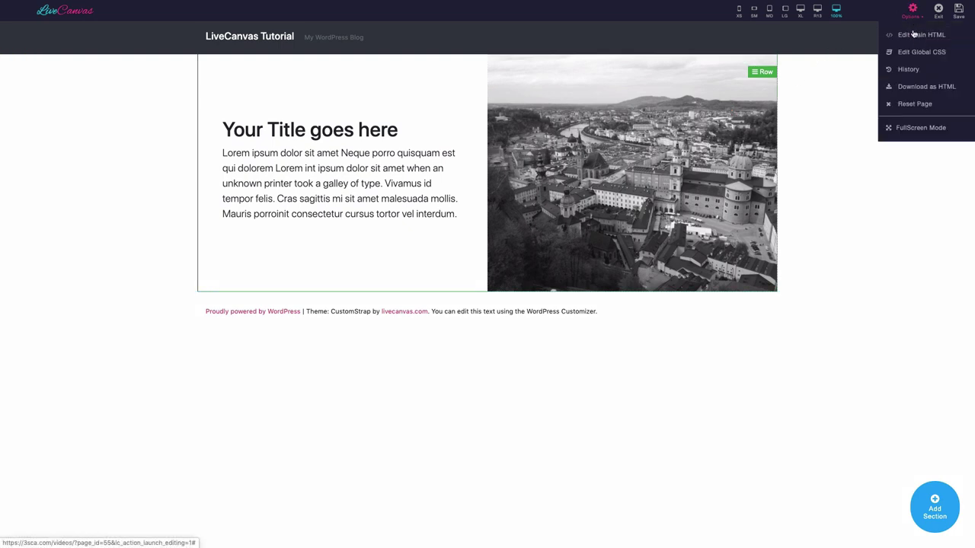
{"action": "left_click", "coordinate": [915, 35]}
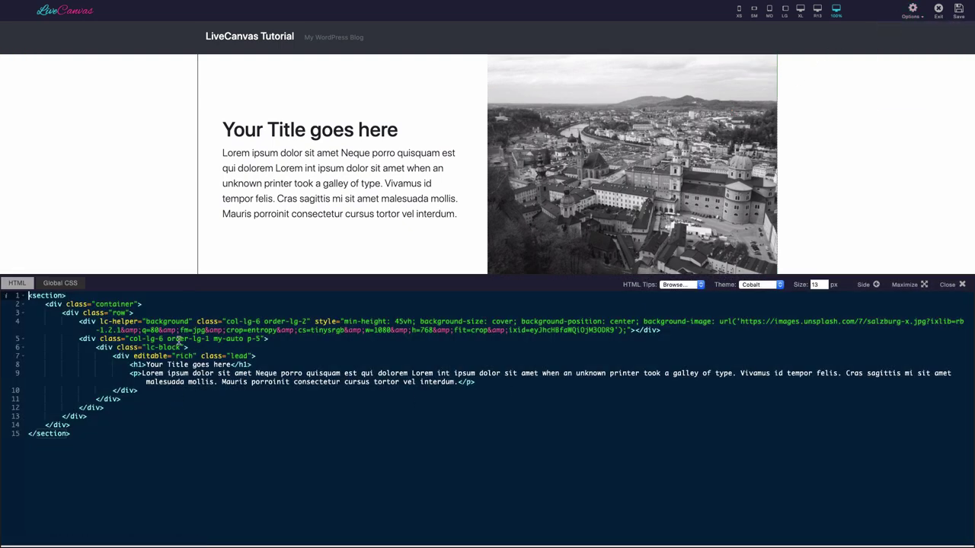
{"action": "left_click", "coordinate": [159, 233]}
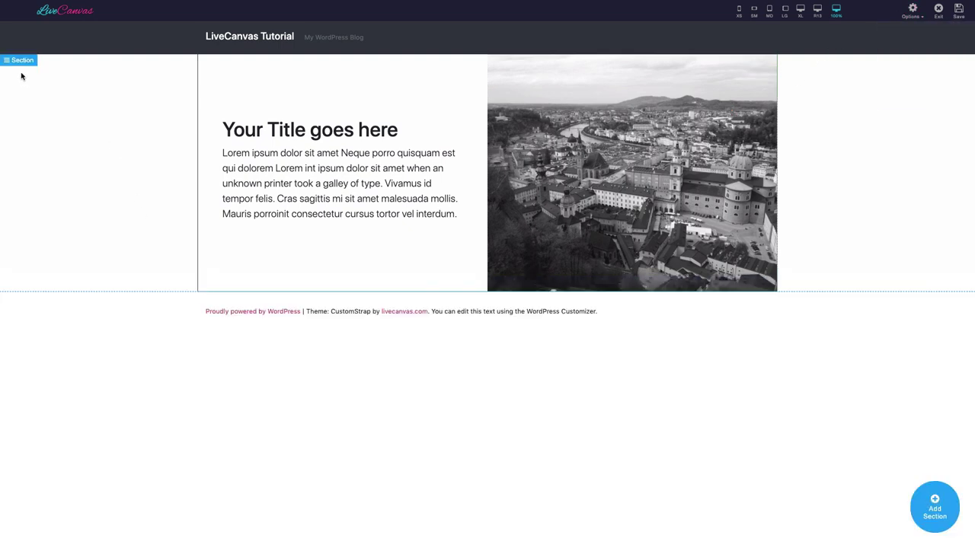
Step: Open the Text and Image section's Edit Properties panel and scroll through its settings
{"action": "left_click", "coordinate": [19, 66]}
{"action": "left_click", "coordinate": [42, 89]}
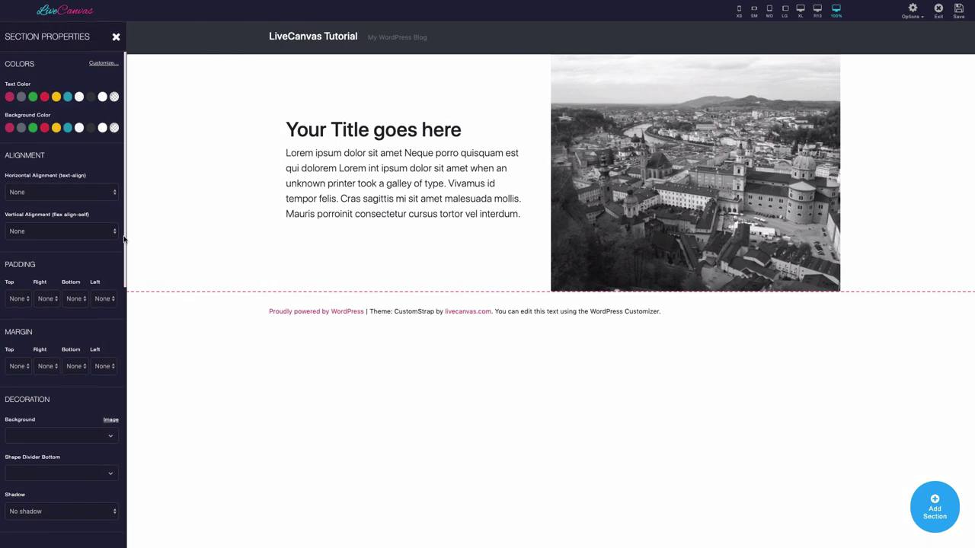
{"action": "scroll", "coordinate": [110, 271], "scroll_direction": "down", "scroll_amount": 10}
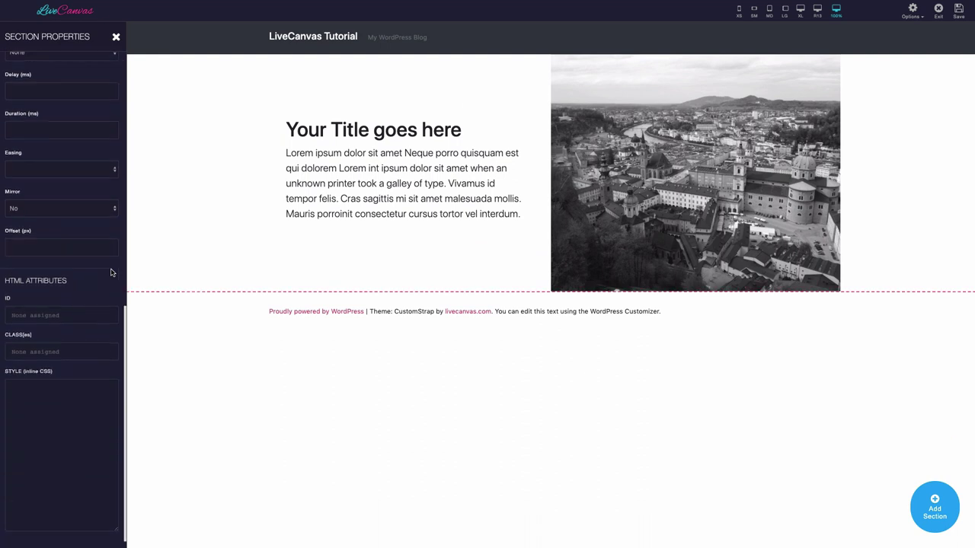
{"action": "scroll", "coordinate": [110, 272], "scroll_direction": "up", "scroll_amount": 10}
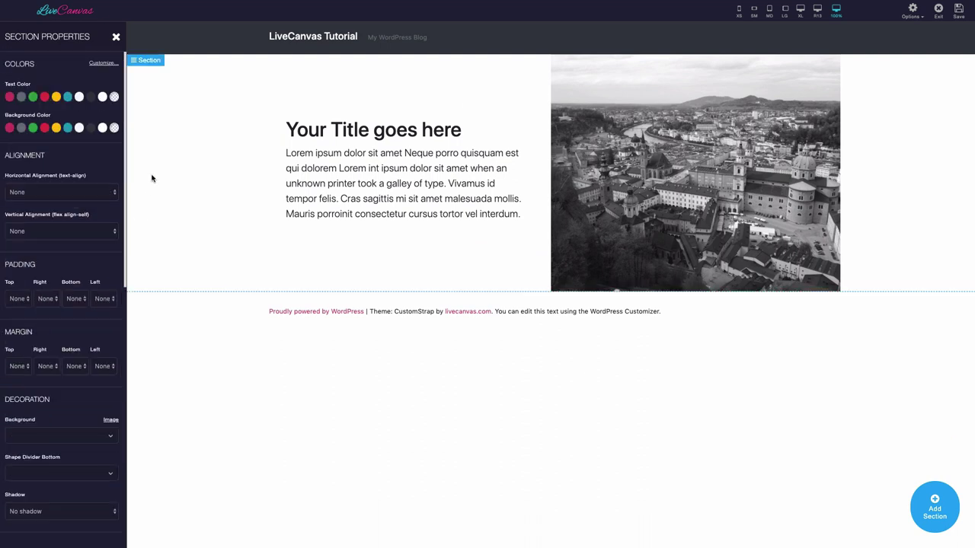
Step: Replace the section with the Alternation readymade, then the Quick Highlight world-map layout
{"action": "left_click", "coordinate": [154, 62]}
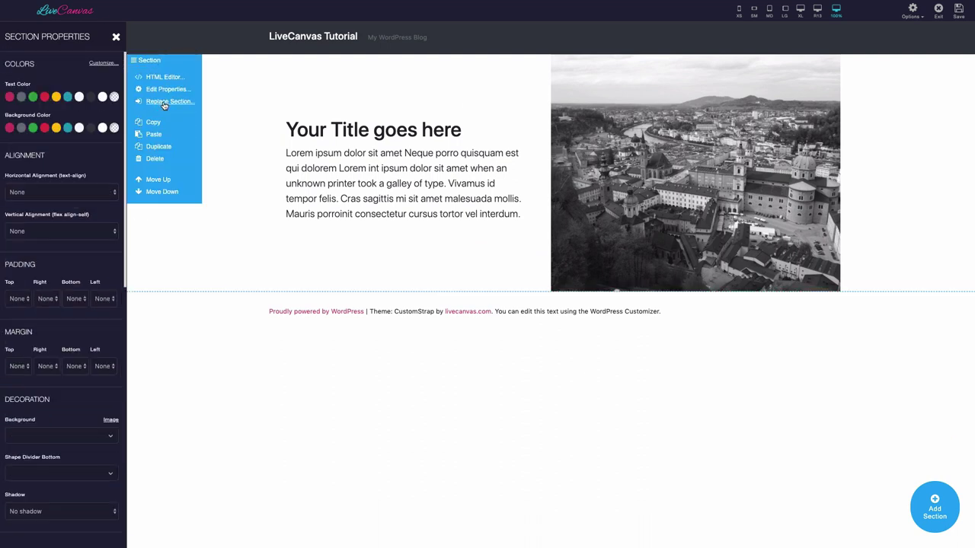
{"action": "left_click", "coordinate": [160, 103]}
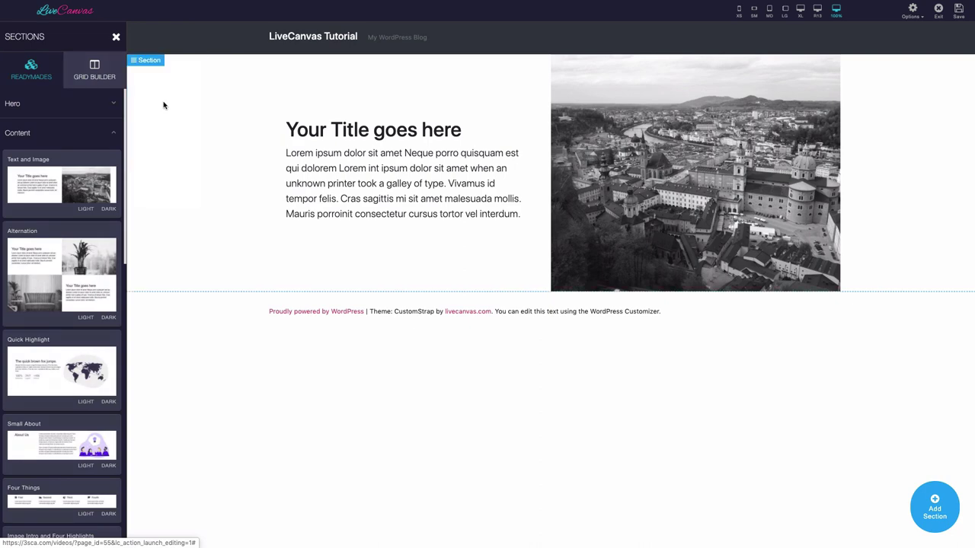
{"action": "left_click", "coordinate": [75, 263]}
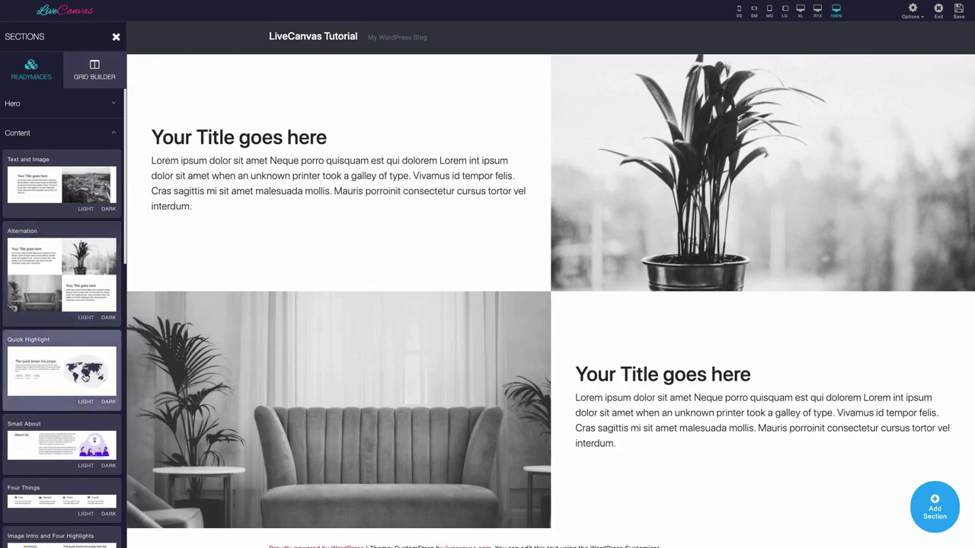
{"action": "left_click", "coordinate": [86, 376]}
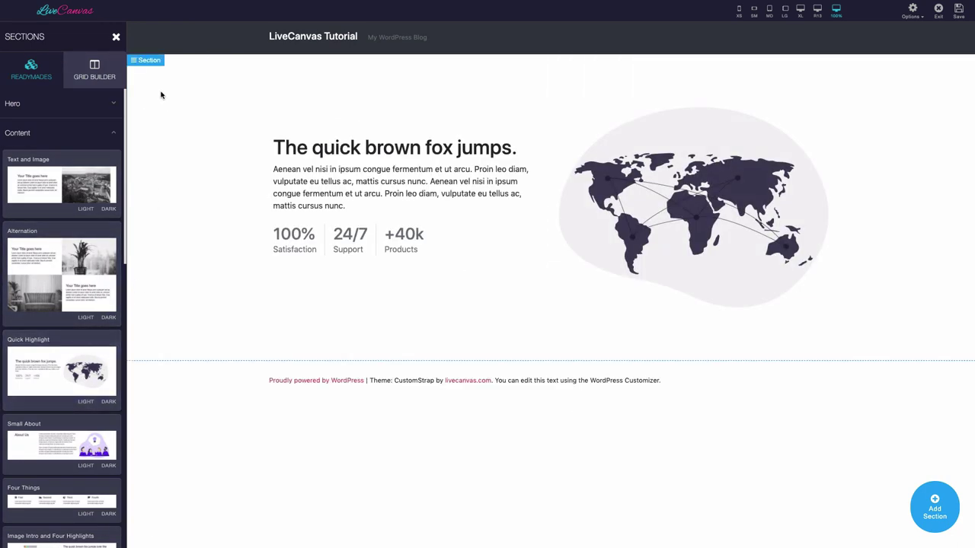
{"action": "left_click", "coordinate": [155, 63]}
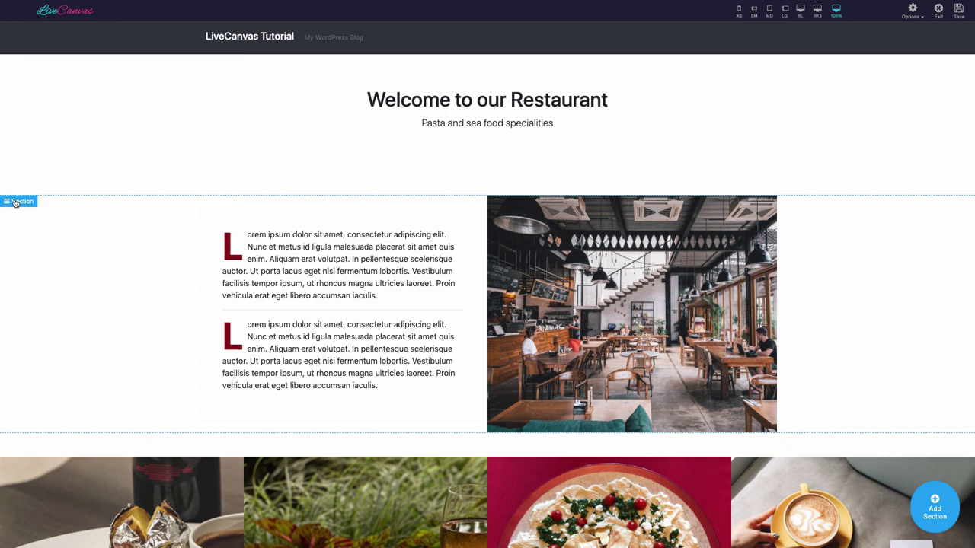
Step: Paste the copied café drop-cap section over the world-map Quick Highlight section
{"action": "mouse_move", "coordinate": [14, 203]}
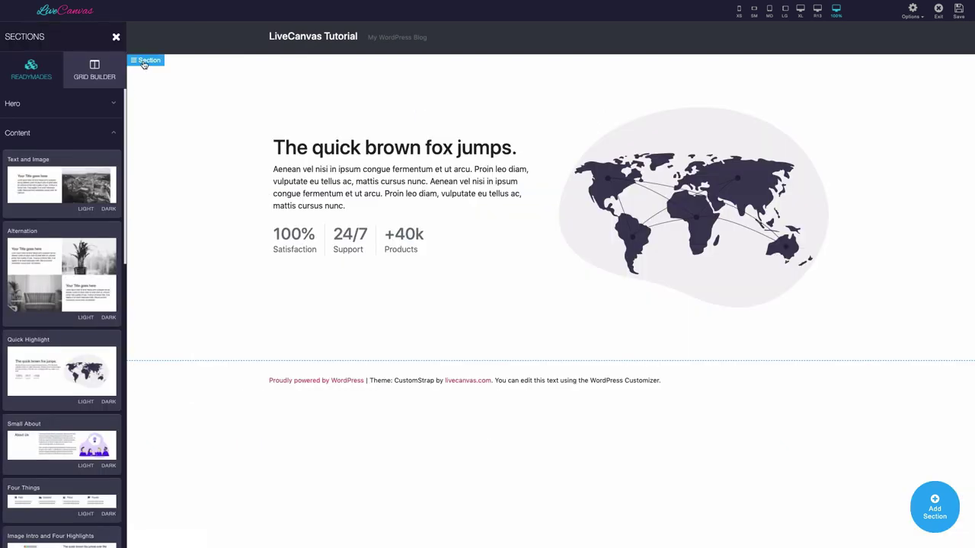
{"action": "mouse_move", "coordinate": [144, 65]}
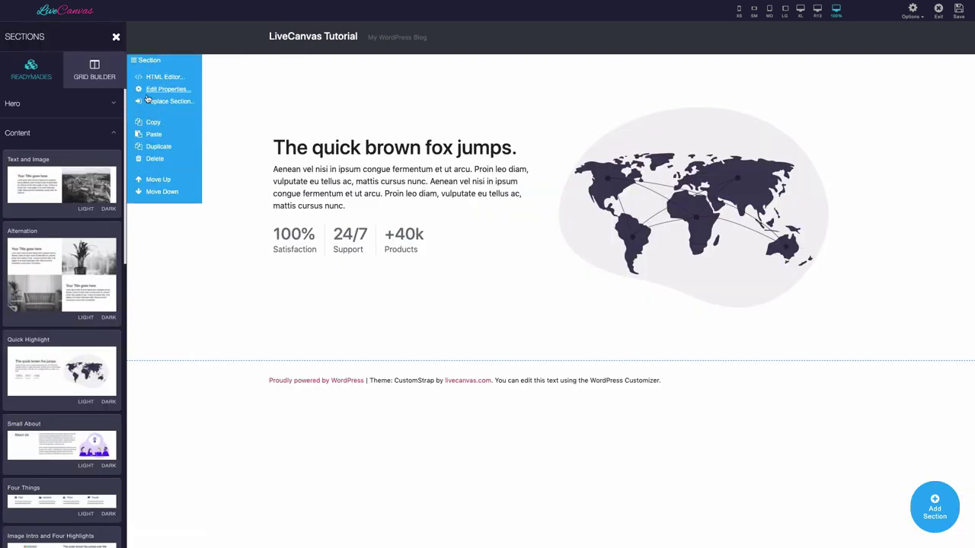
{"action": "left_click", "coordinate": [152, 135]}
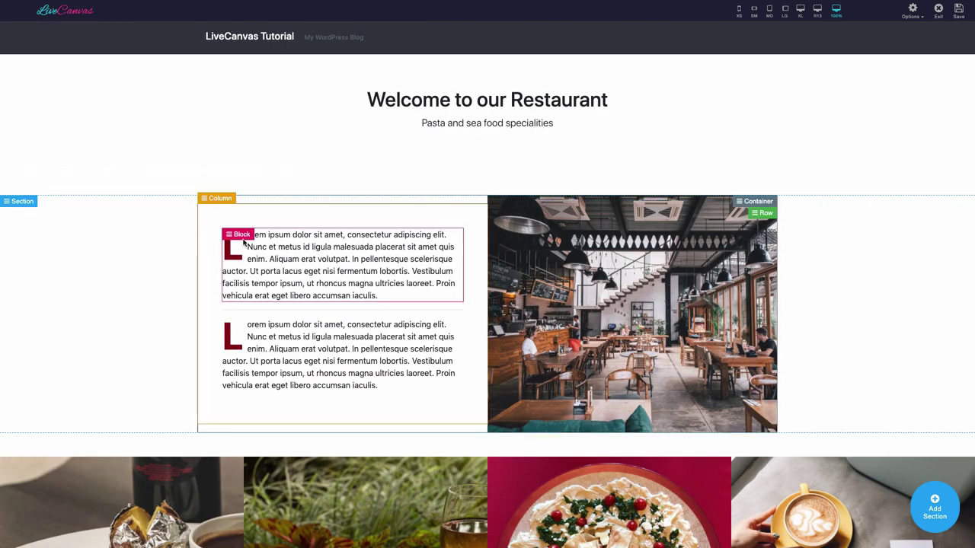
Step: Inspect the food image's markup in Chrome DevTools on the demo page
{"action": "scroll", "coordinate": [251, 293], "scroll_direction": "down", "scroll_amount": 5}
{"action": "right_click", "coordinate": [254, 286]}
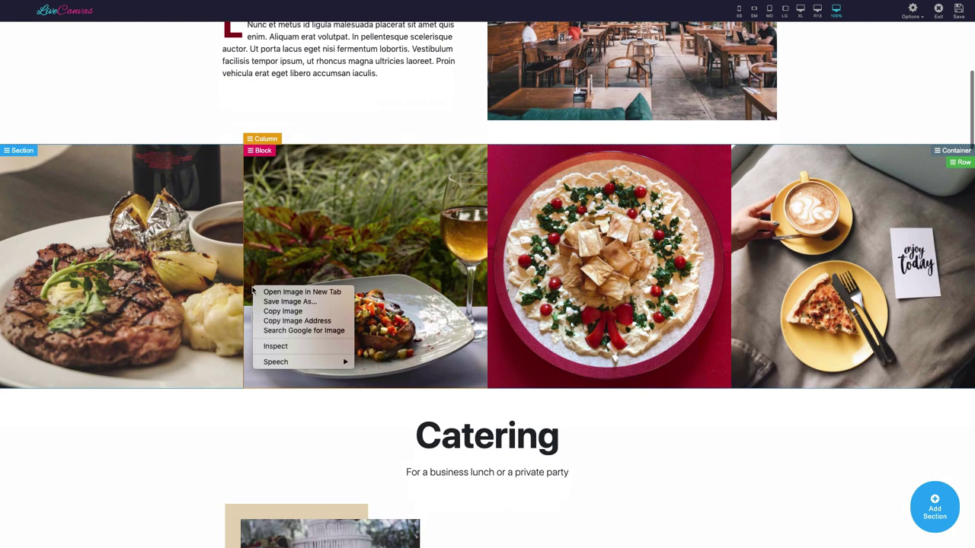
{"action": "left_click", "coordinate": [276, 347]}
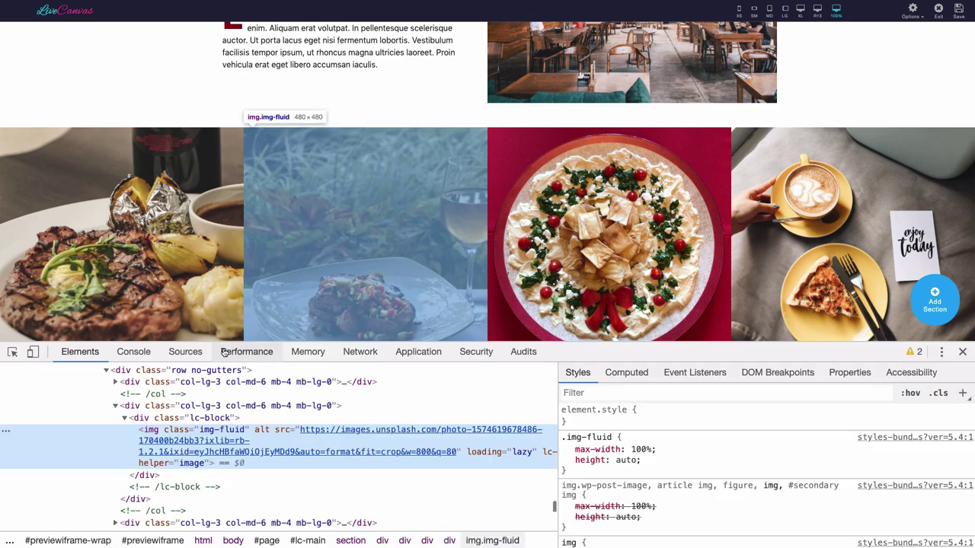
Step: Copy the Catering section element and paste it into the LiveCanvas page as a section
{"action": "scroll", "coordinate": [163, 289], "scroll_direction": "down", "scroll_amount": 4}
{"action": "scroll", "coordinate": [161, 431], "scroll_direction": "down", "scroll_amount": 3}
{"action": "scroll", "coordinate": [160, 431], "scroll_direction": "down", "scroll_amount": 1}
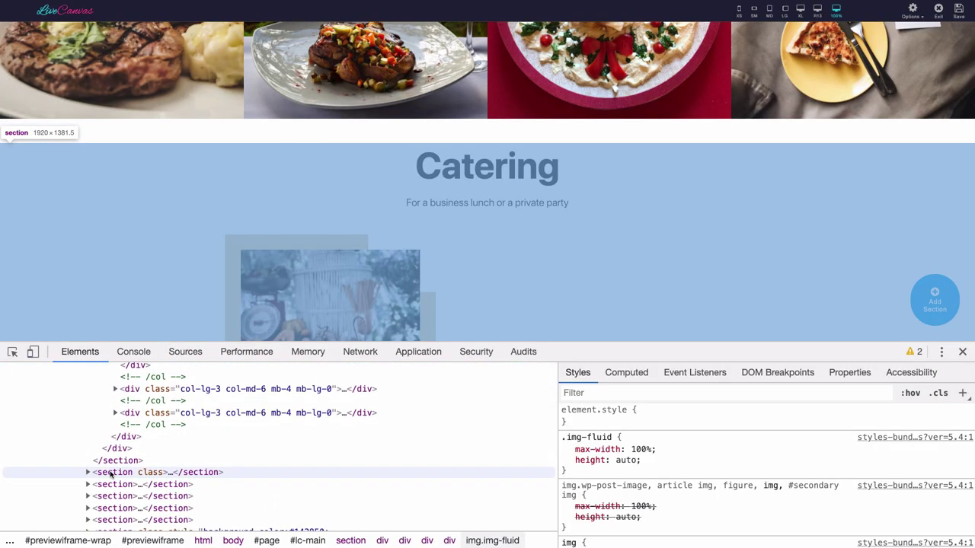
{"action": "left_click", "coordinate": [111, 473]}
{"action": "right_click", "coordinate": [112, 473]}
{"action": "mouse_move", "coordinate": [161, 428]}
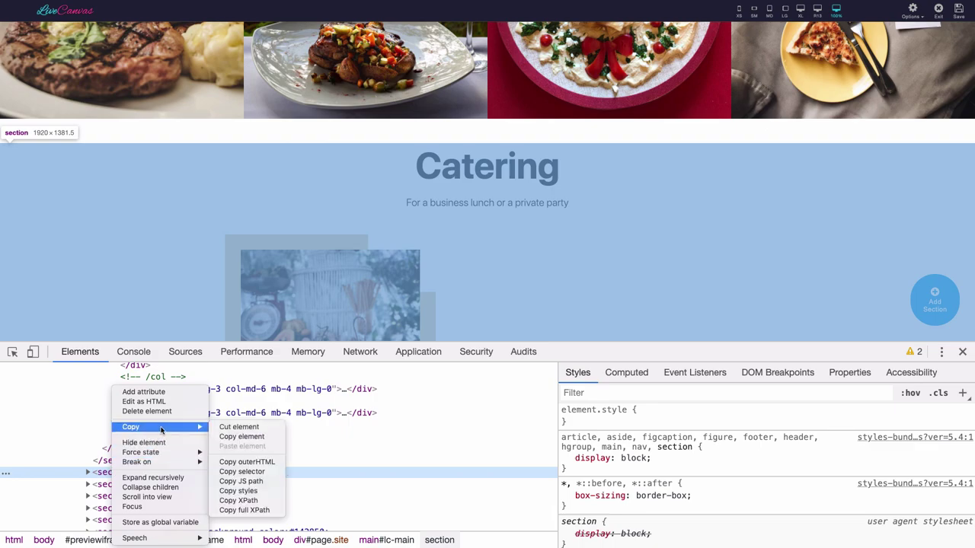
{"action": "left_click", "coordinate": [238, 436]}
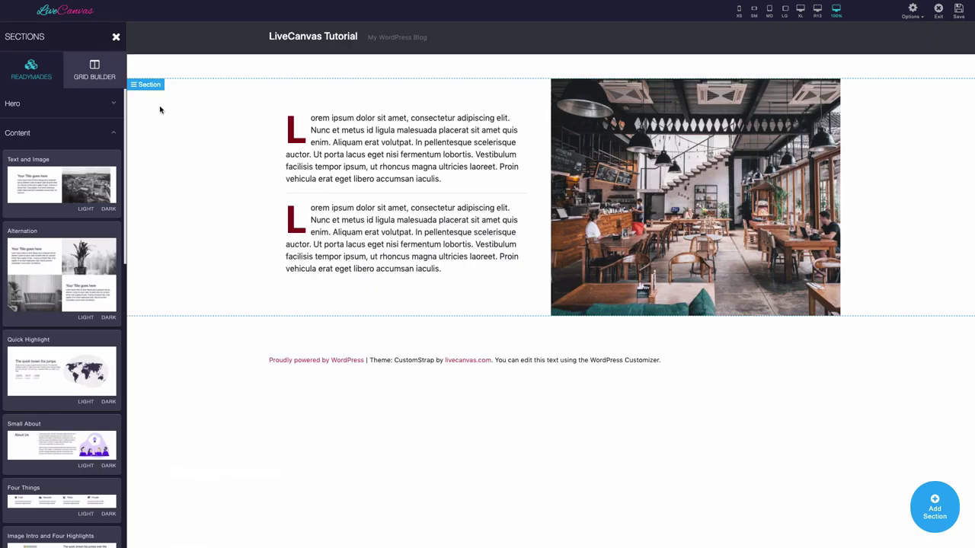
{"action": "left_click", "coordinate": [153, 88]}
{"action": "left_click", "coordinate": [159, 165]}
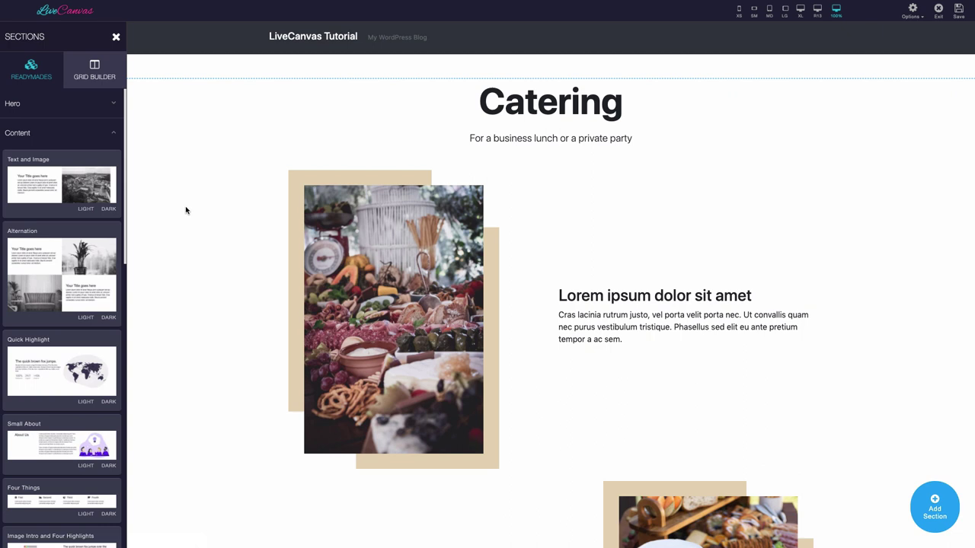
Step: Insert the Text and Image readymade section and move it below the Catering section
{"action": "left_click", "coordinate": [149, 84]}
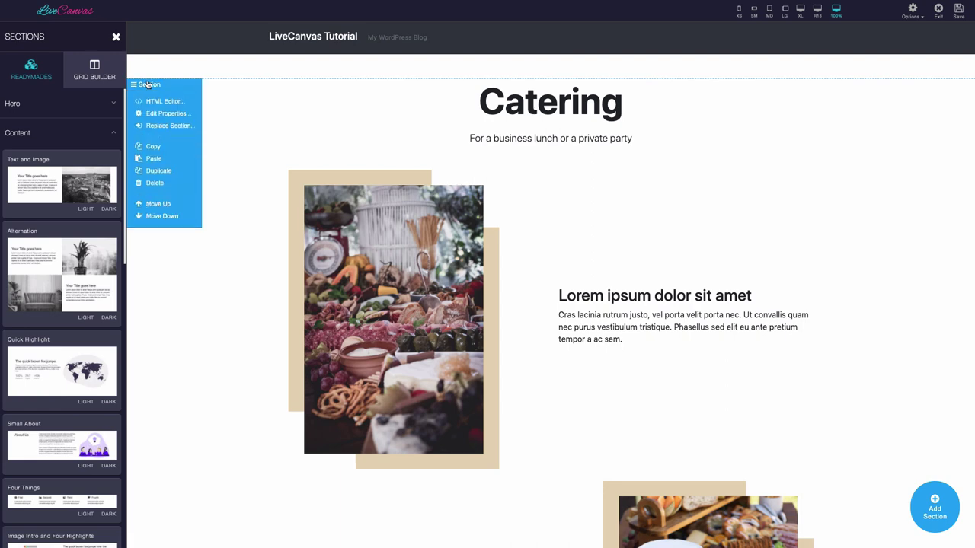
{"action": "left_click", "coordinate": [156, 172]}
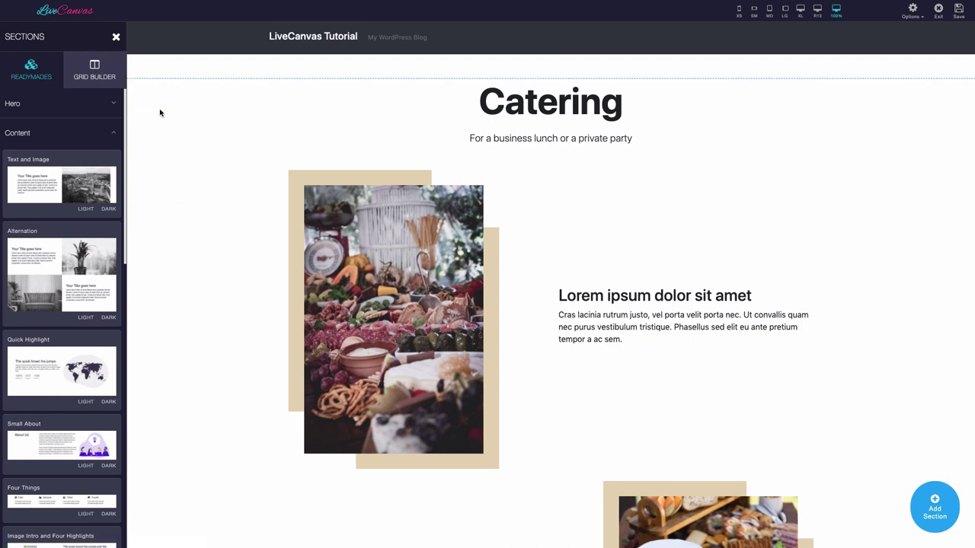
{"action": "left_click", "coordinate": [109, 179]}
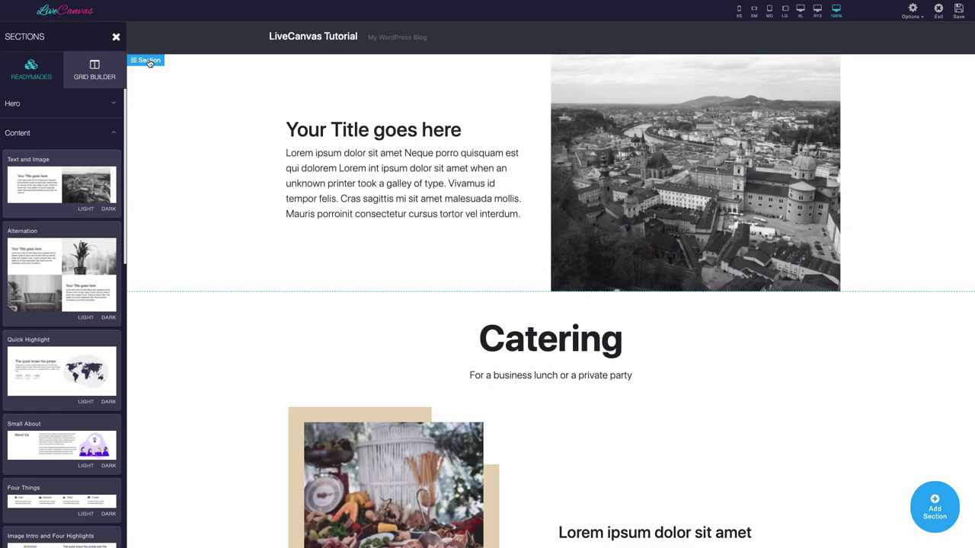
{"action": "left_click", "coordinate": [149, 61]}
{"action": "left_click", "coordinate": [162, 191]}
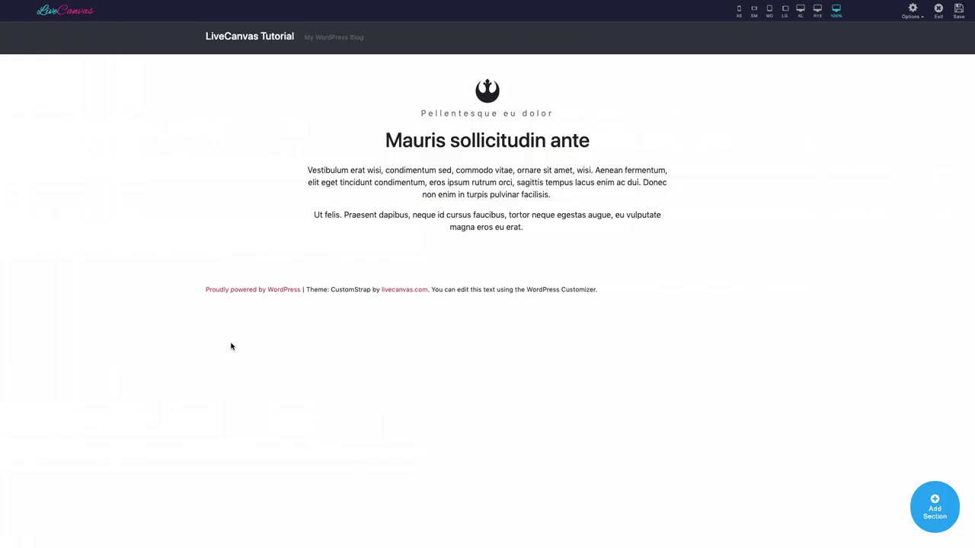
Step: Open the properties of the Mauris section, its container and its row in turn
{"action": "left_click", "coordinate": [19, 60]}
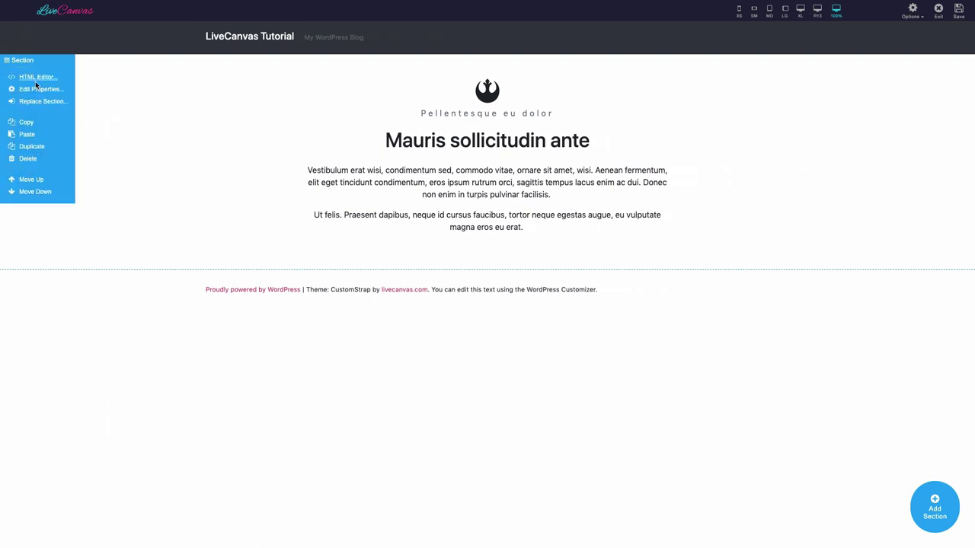
{"action": "left_click", "coordinate": [41, 90]}
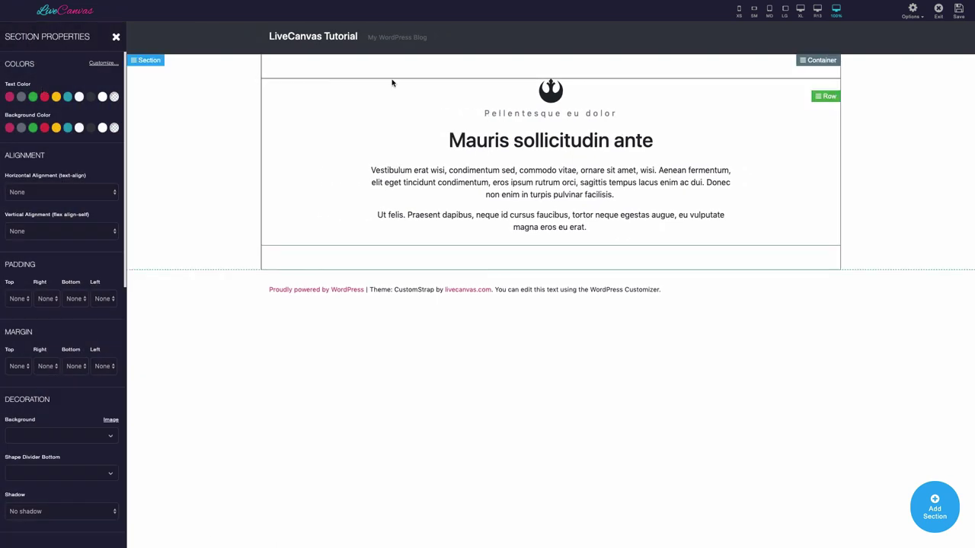
{"action": "left_click", "coordinate": [808, 64]}
{"action": "left_click", "coordinate": [757, 92]}
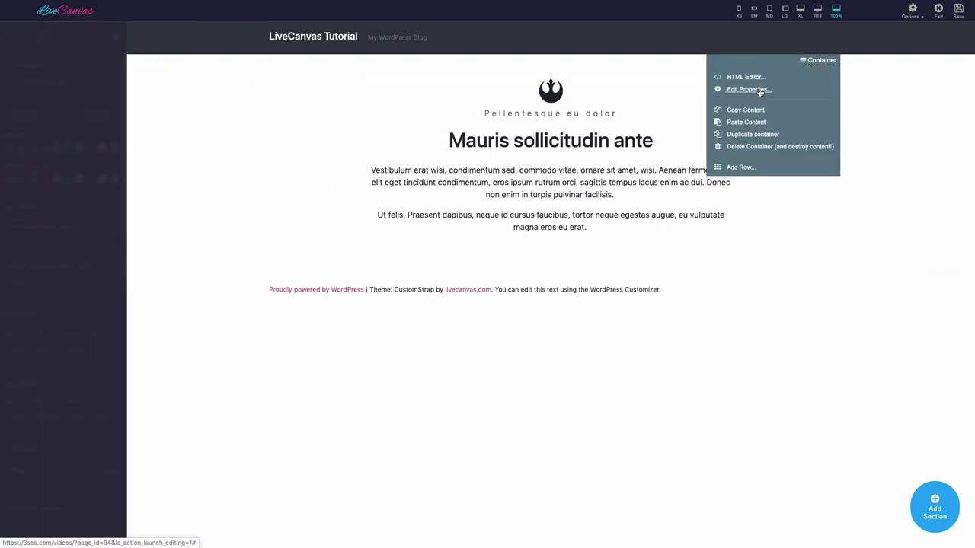
{"action": "left_click", "coordinate": [823, 97]}
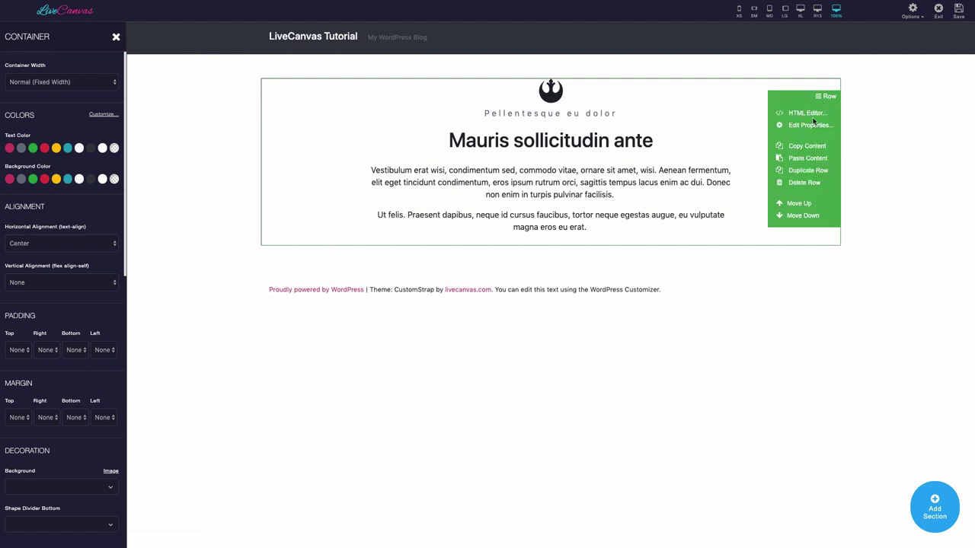
{"action": "left_click", "coordinate": [813, 126]}
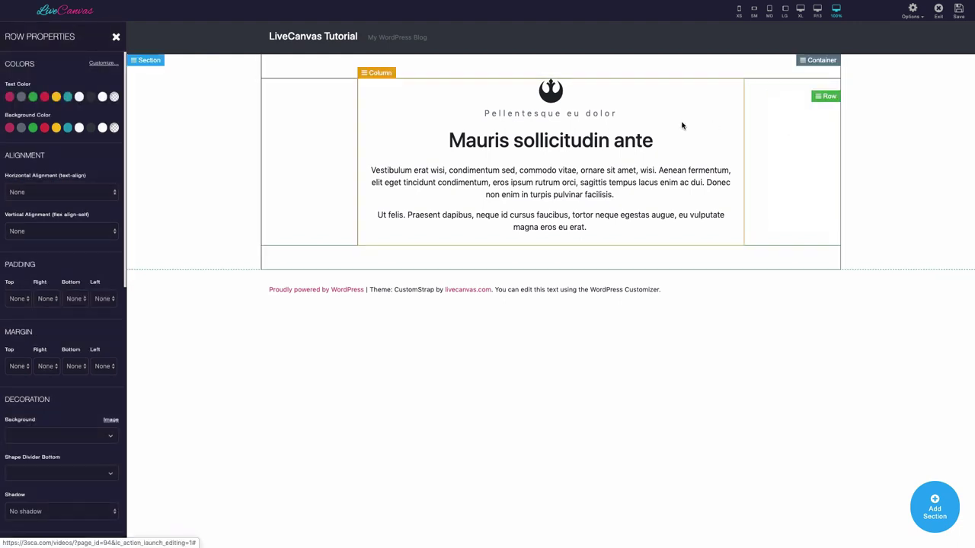
Step: Open the column and block properties, then return to the Section Properties panel
{"action": "left_click", "coordinate": [377, 72]}
{"action": "left_click", "coordinate": [394, 101]}
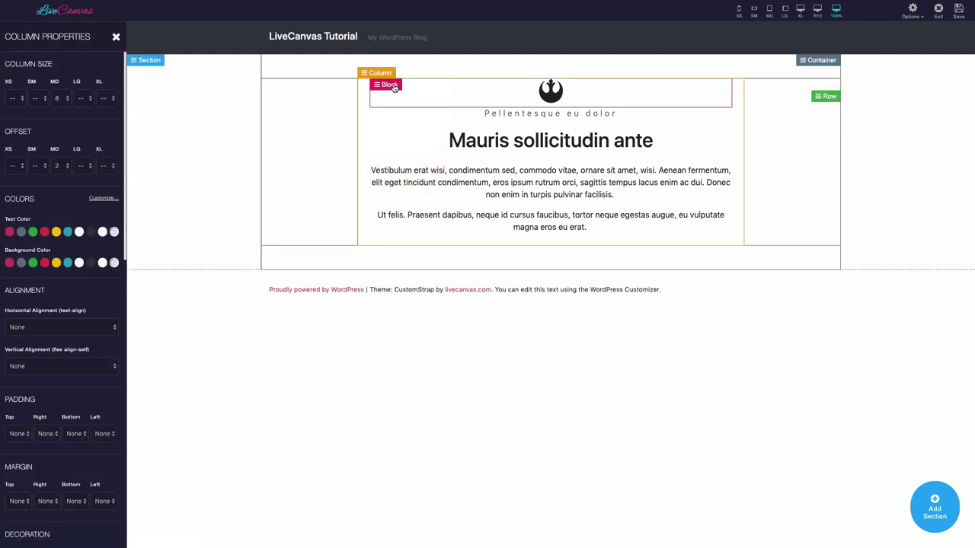
{"action": "left_click", "coordinate": [386, 84]}
{"action": "left_click", "coordinate": [402, 115]}
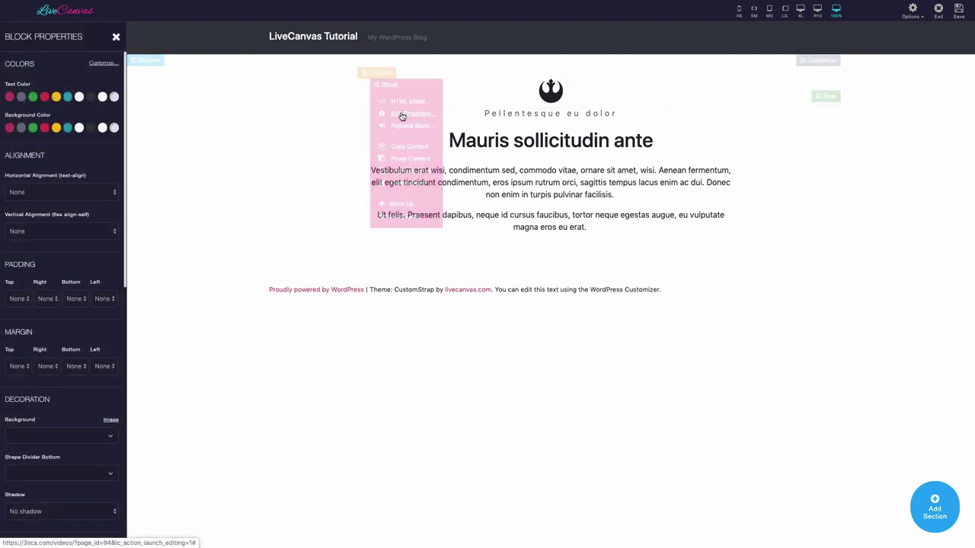
{"action": "left_click", "coordinate": [156, 64]}
{"action": "left_click", "coordinate": [167, 91]}
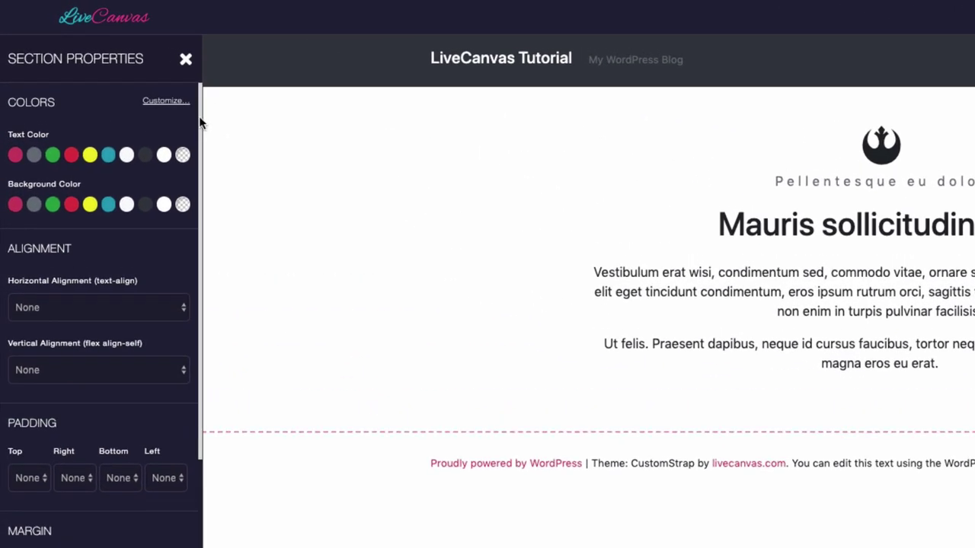
{"action": "scroll", "coordinate": [200, 106], "scroll_direction": "down", "scroll_amount": 5}
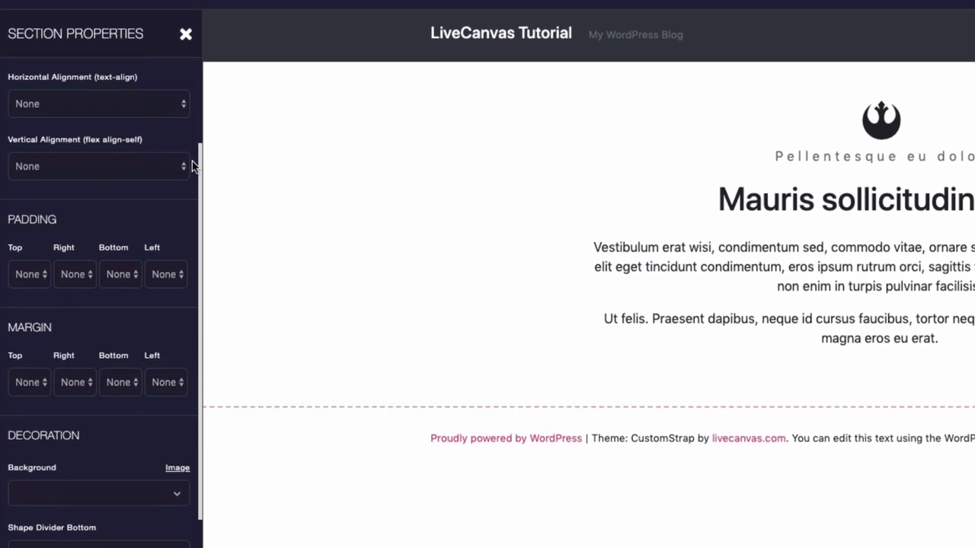
{"action": "scroll", "coordinate": [192, 164], "scroll_direction": "down", "scroll_amount": 5}
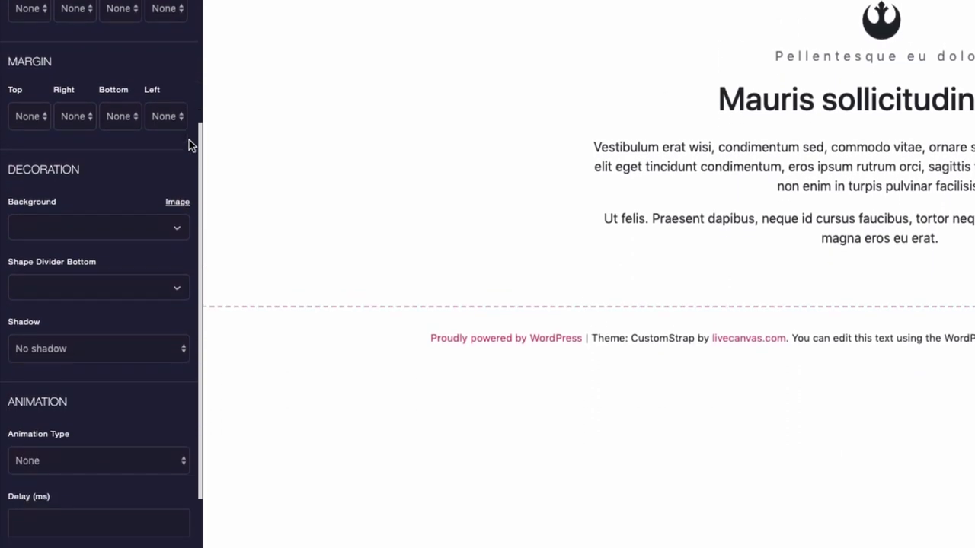
{"action": "scroll", "coordinate": [189, 143], "scroll_direction": "down", "scroll_amount": 5}
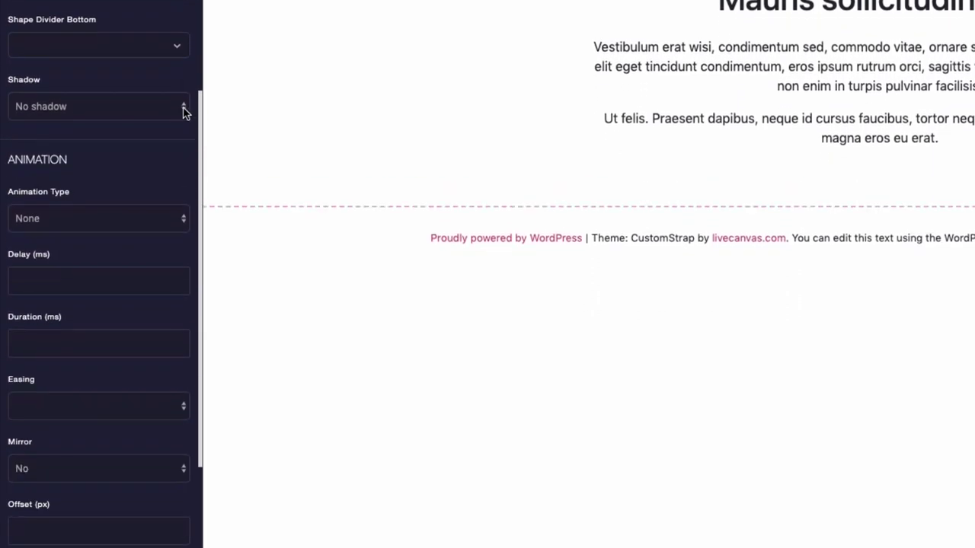
{"action": "scroll", "coordinate": [183, 111], "scroll_direction": "down", "scroll_amount": 5}
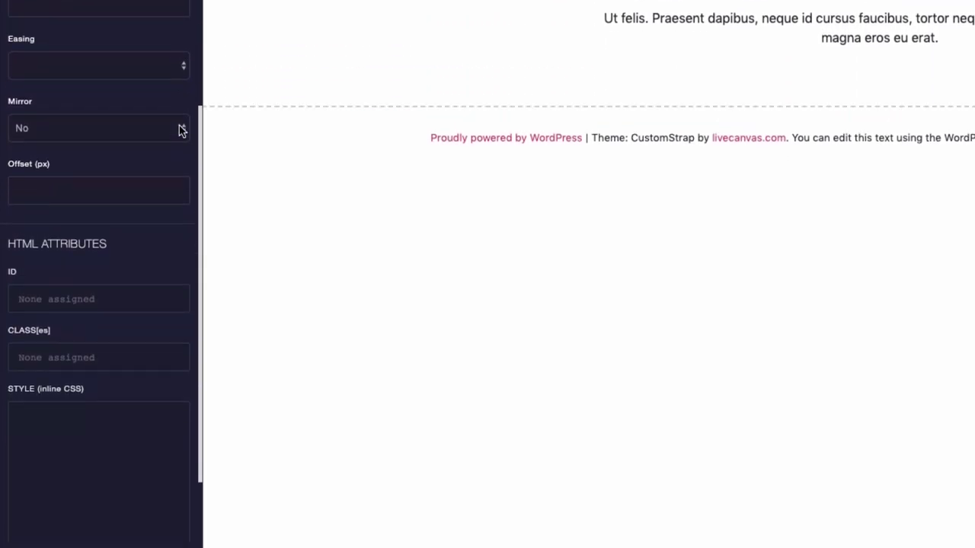
{"action": "scroll", "coordinate": [181, 131], "scroll_direction": "down", "scroll_amount": 4}
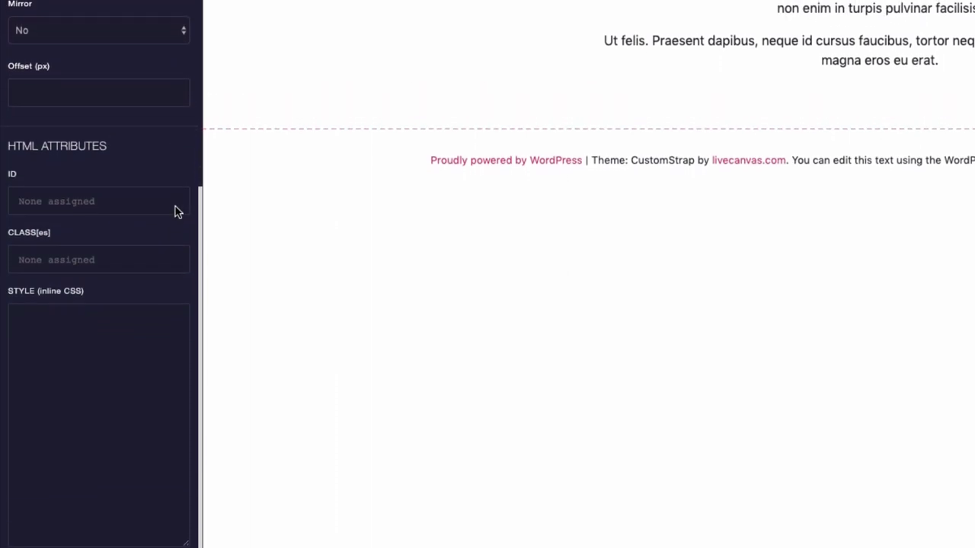
{"action": "scroll", "coordinate": [176, 213], "scroll_direction": "up", "scroll_amount": 5}
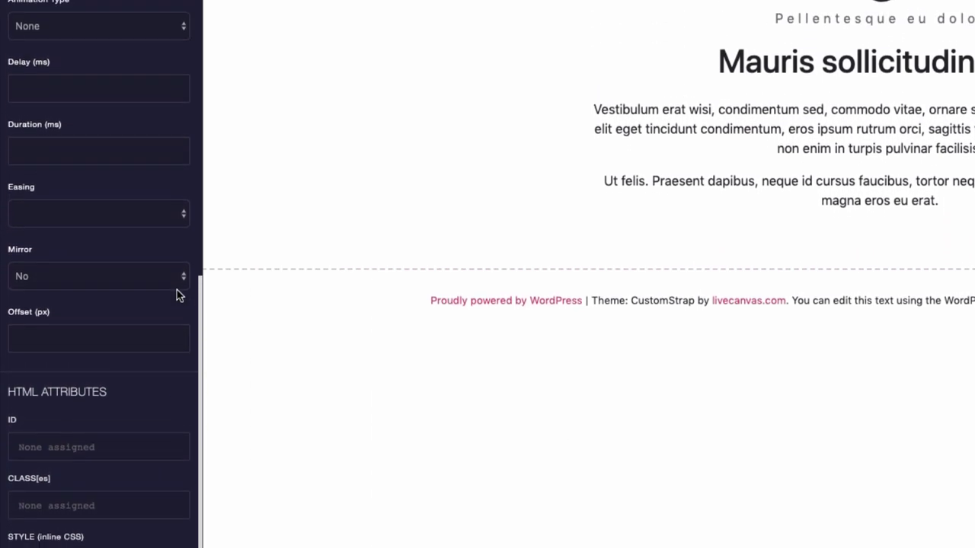
{"action": "scroll", "coordinate": [176, 297], "scroll_direction": "up", "scroll_amount": 5}
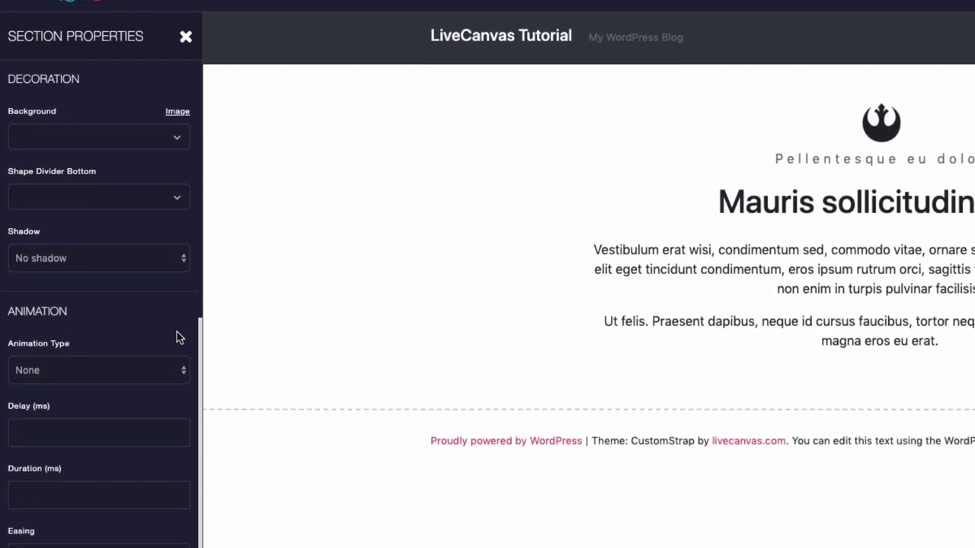
{"action": "scroll", "coordinate": [177, 339], "scroll_direction": "up", "scroll_amount": 4}
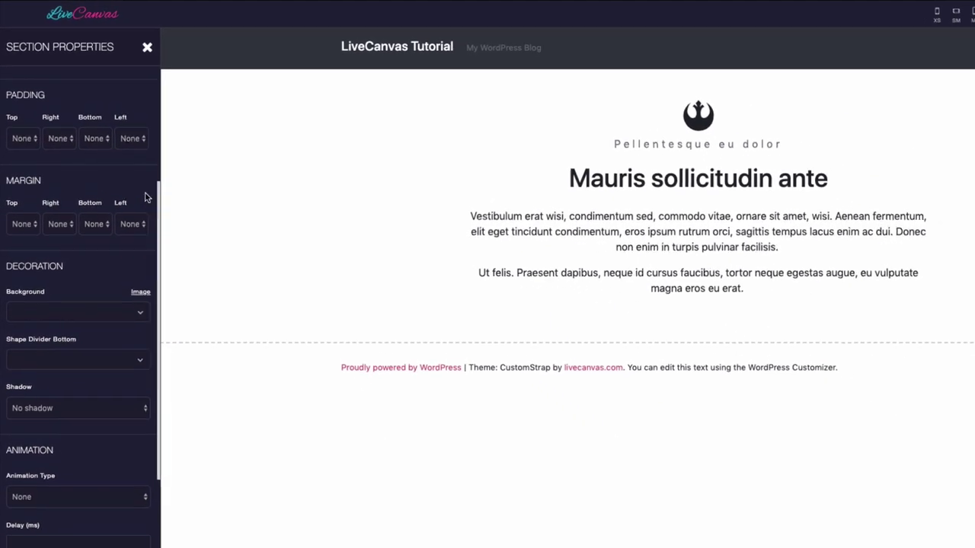
{"action": "scroll", "coordinate": [145, 195], "scroll_direction": "up", "scroll_amount": 3}
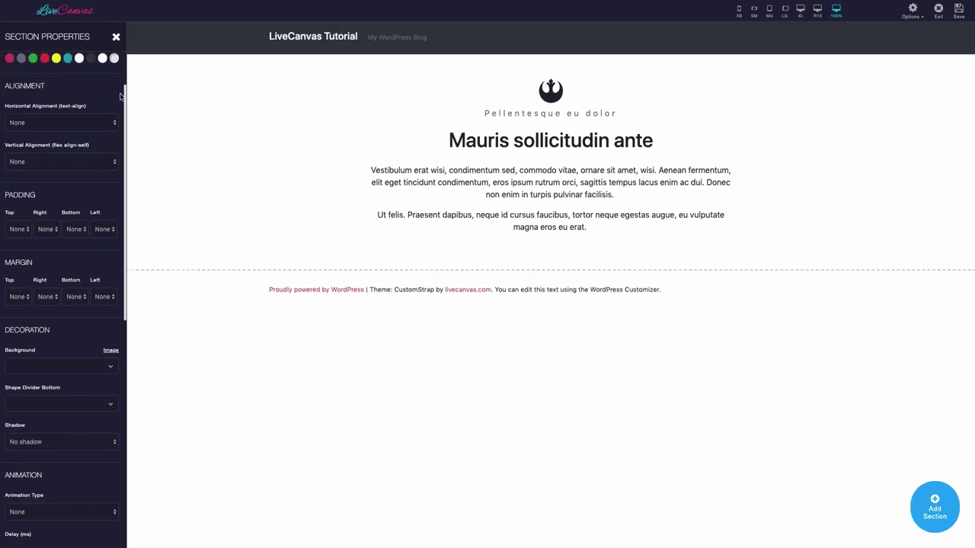
{"action": "scroll", "coordinate": [119, 95], "scroll_direction": "up", "scroll_amount": 2}
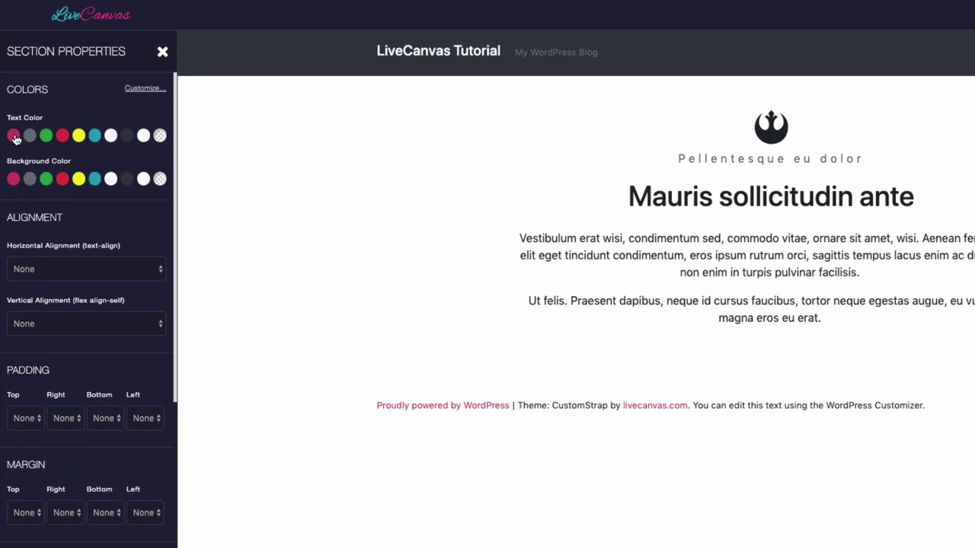
Step: Preview pink, grey, green, red, yellow and teal text colours on the section
{"action": "left_click", "coordinate": [15, 137]}
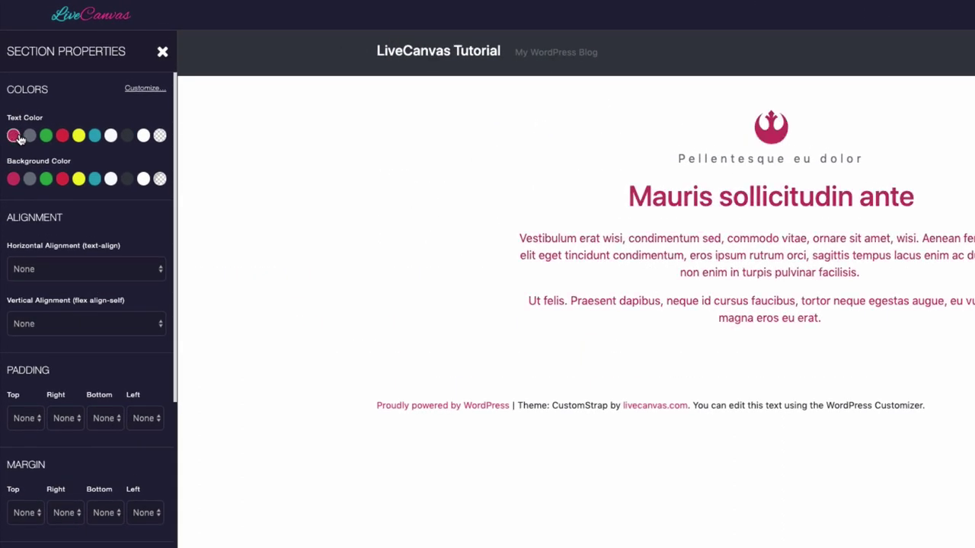
{"action": "left_click", "coordinate": [30, 137]}
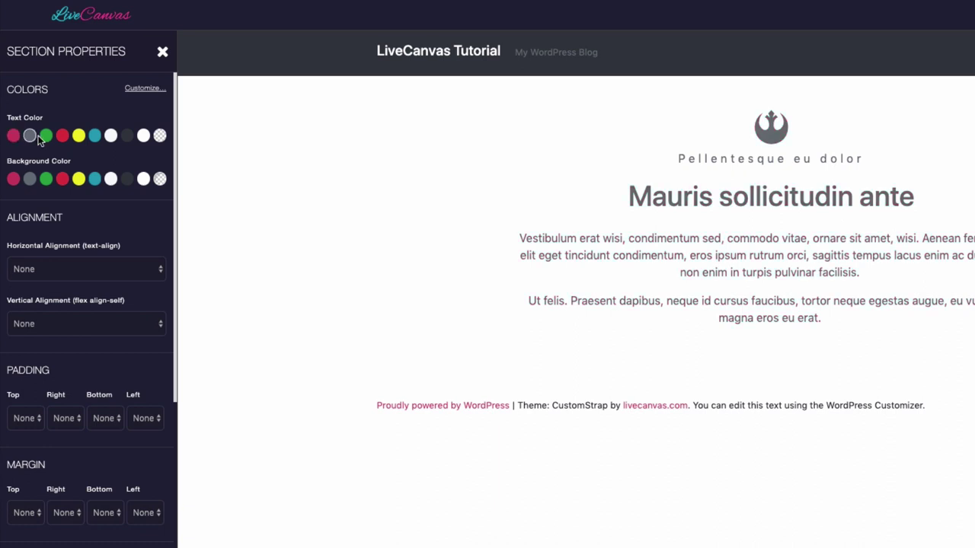
{"action": "left_click", "coordinate": [47, 137]}
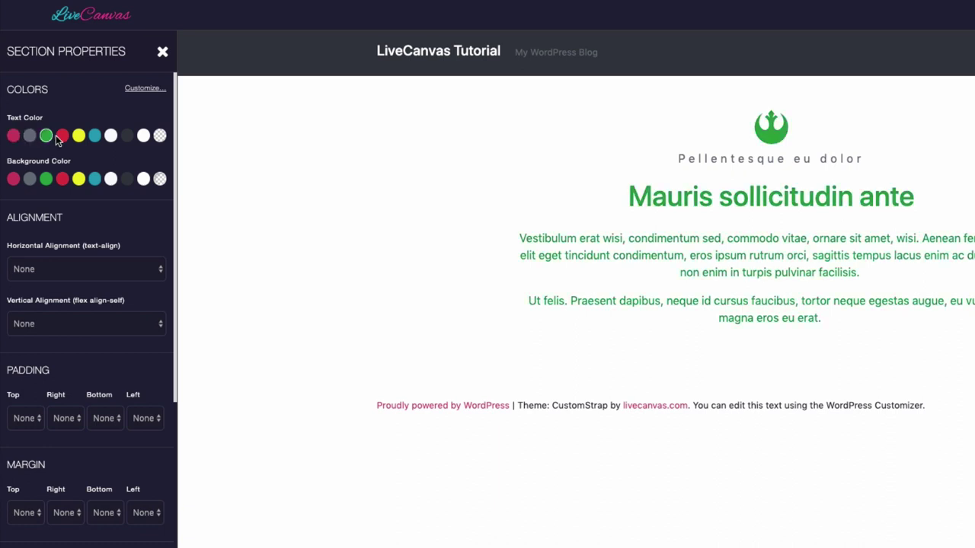
{"action": "left_click", "coordinate": [62, 137]}
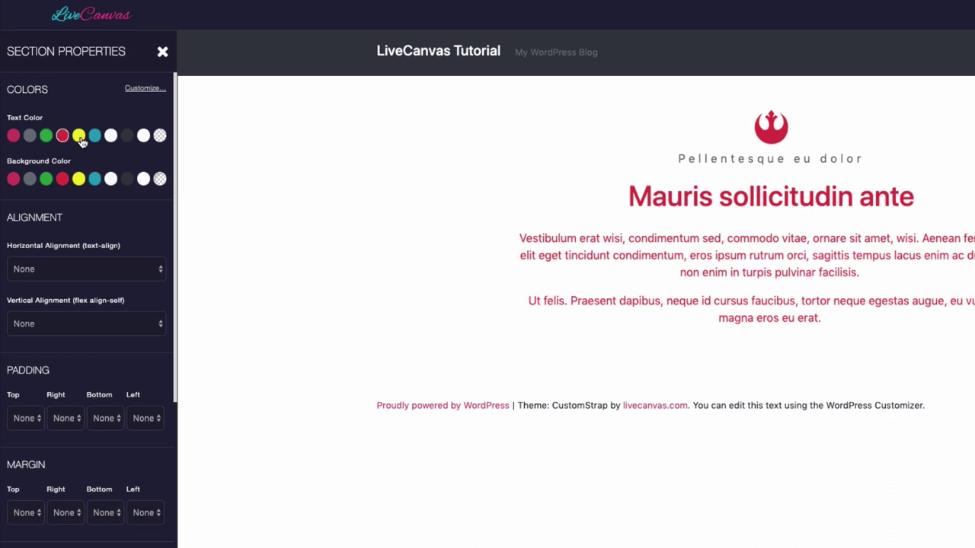
{"action": "left_click", "coordinate": [79, 137]}
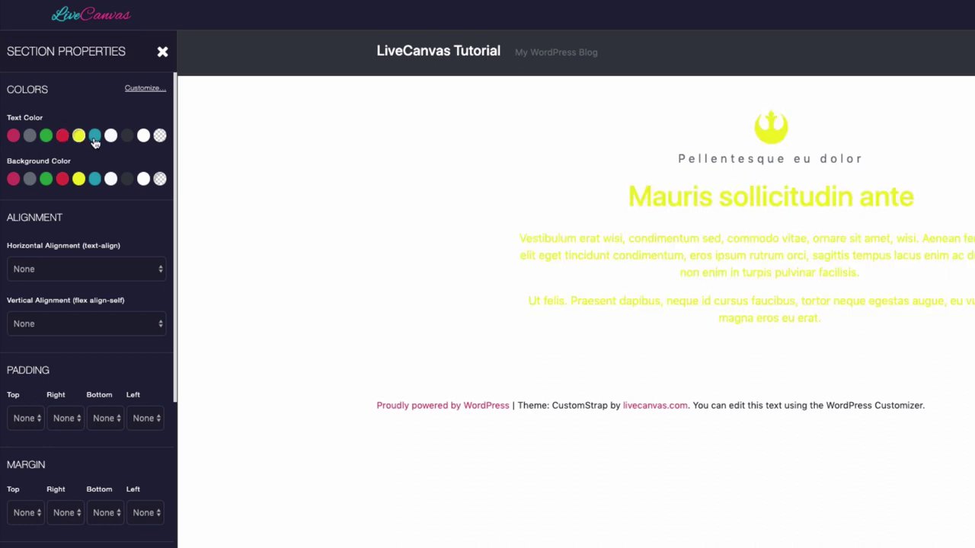
{"action": "left_click", "coordinate": [94, 137]}
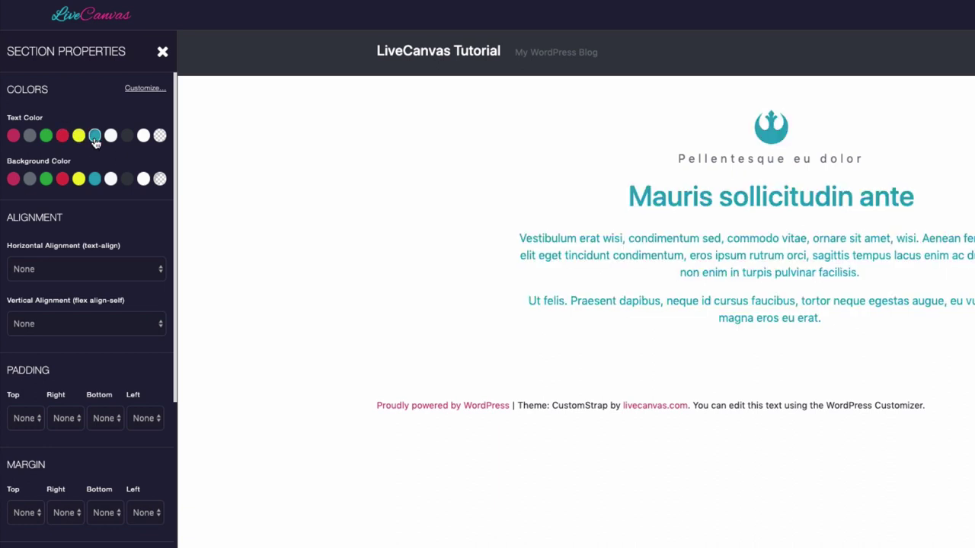
Step: Preview magenta, grey, green, red, yellow, teal and white backgrounds, then clear colours to none
{"action": "left_click", "coordinate": [15, 179]}
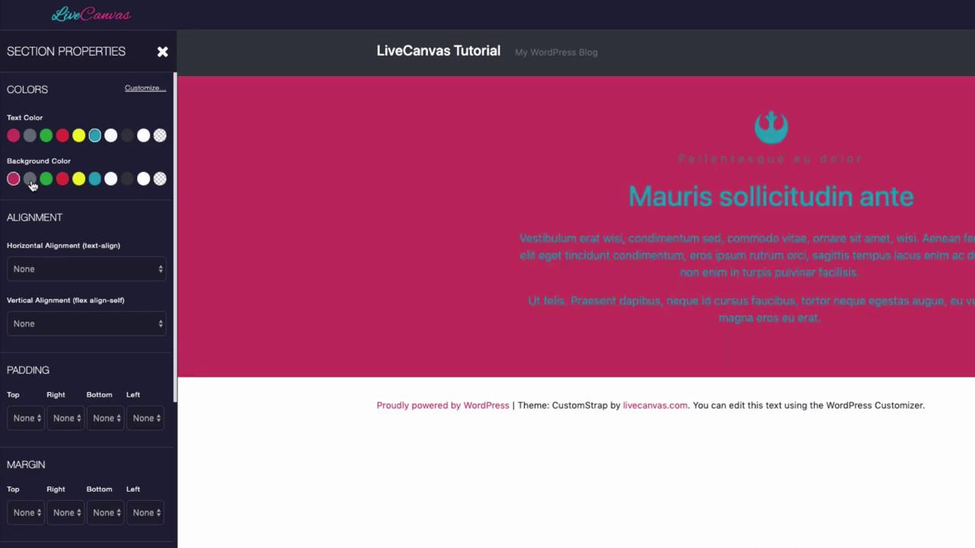
{"action": "left_click", "coordinate": [31, 180]}
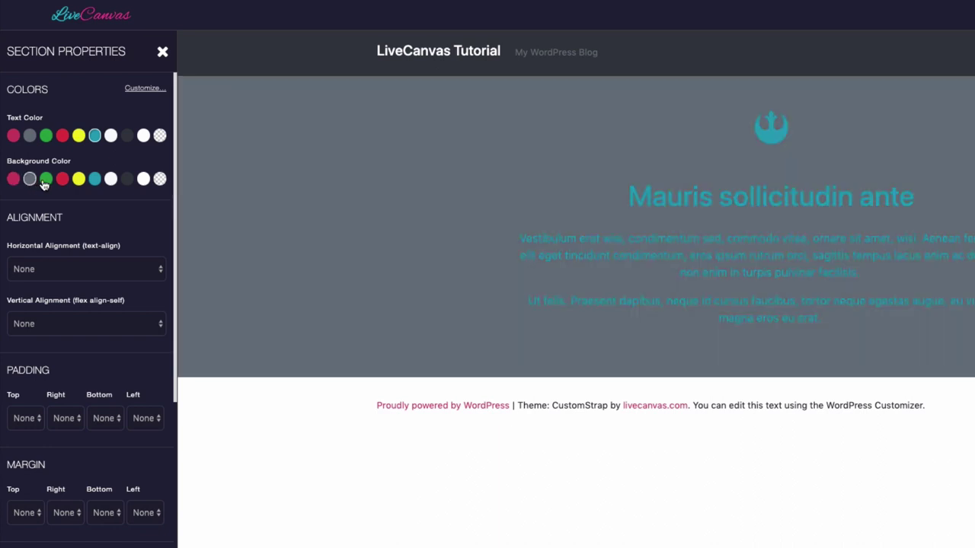
{"action": "left_click", "coordinate": [45, 183]}
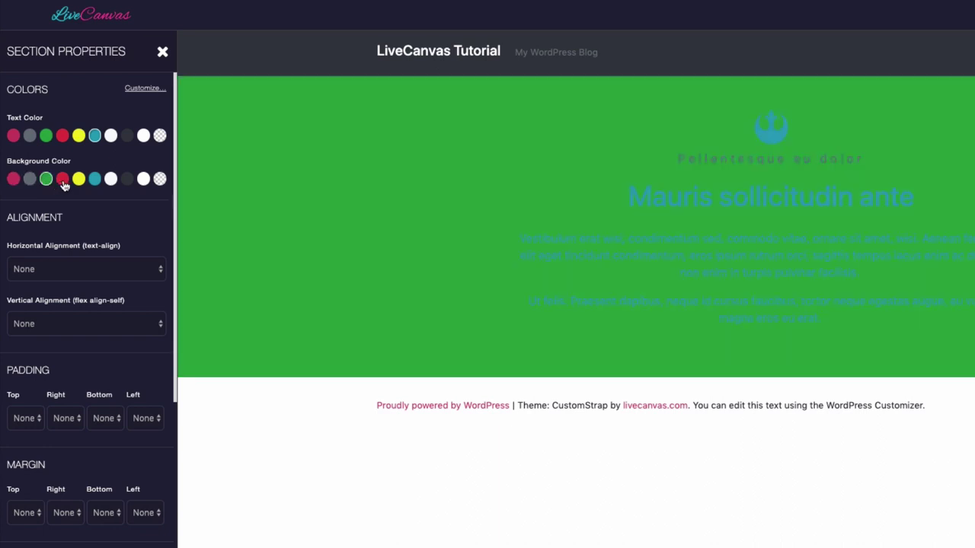
{"action": "left_click", "coordinate": [63, 183]}
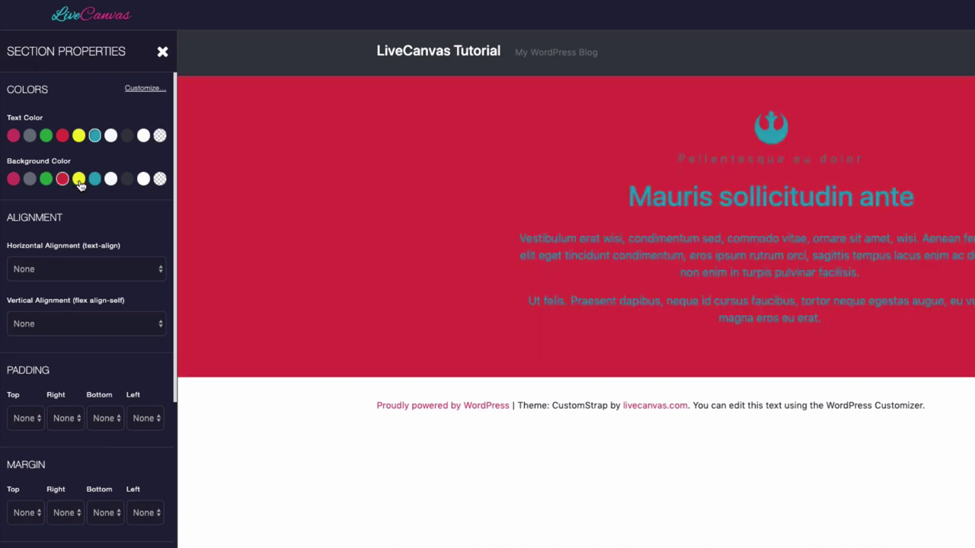
{"action": "left_click", "coordinate": [79, 183]}
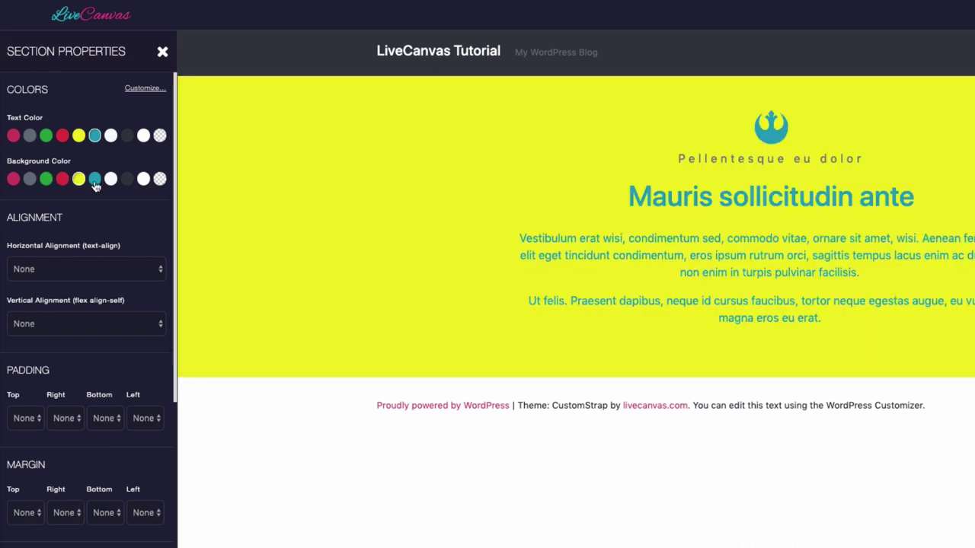
{"action": "left_click", "coordinate": [96, 184]}
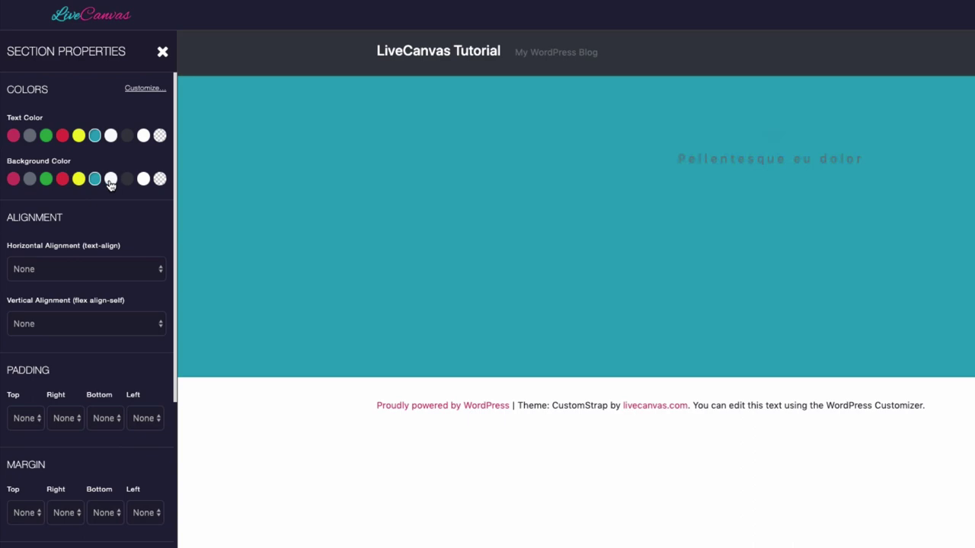
{"action": "left_click", "coordinate": [111, 181]}
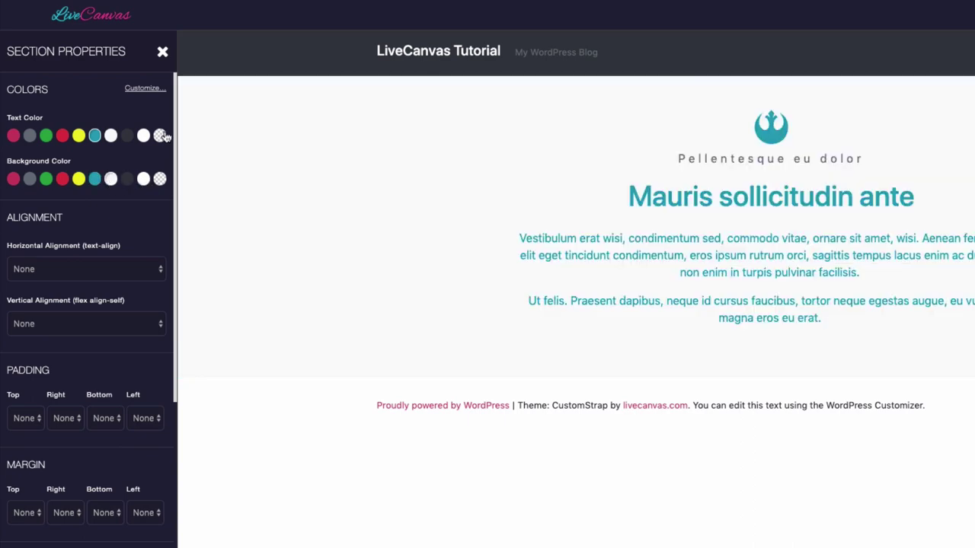
{"action": "left_click", "coordinate": [160, 181]}
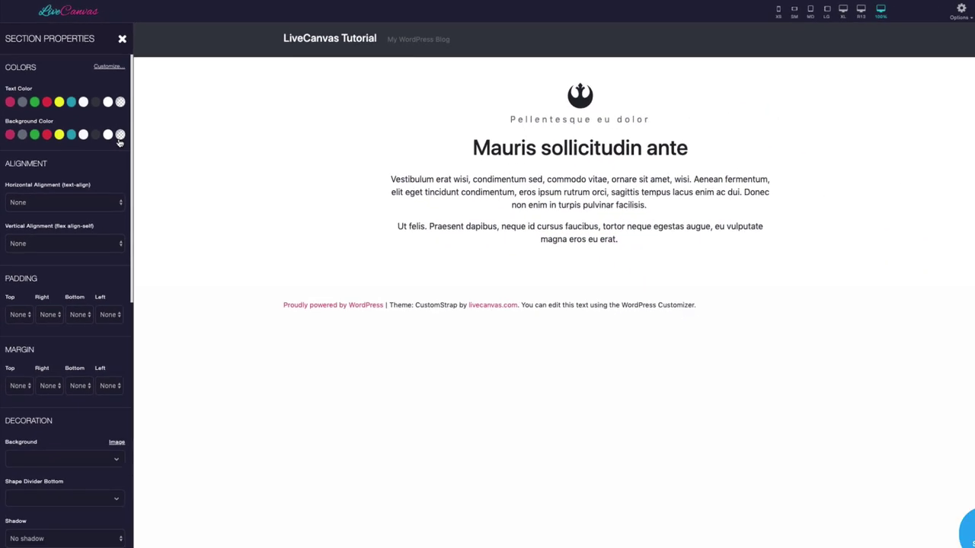
Step: Give the section white text on a dark background
{"action": "left_click", "coordinate": [79, 98]}
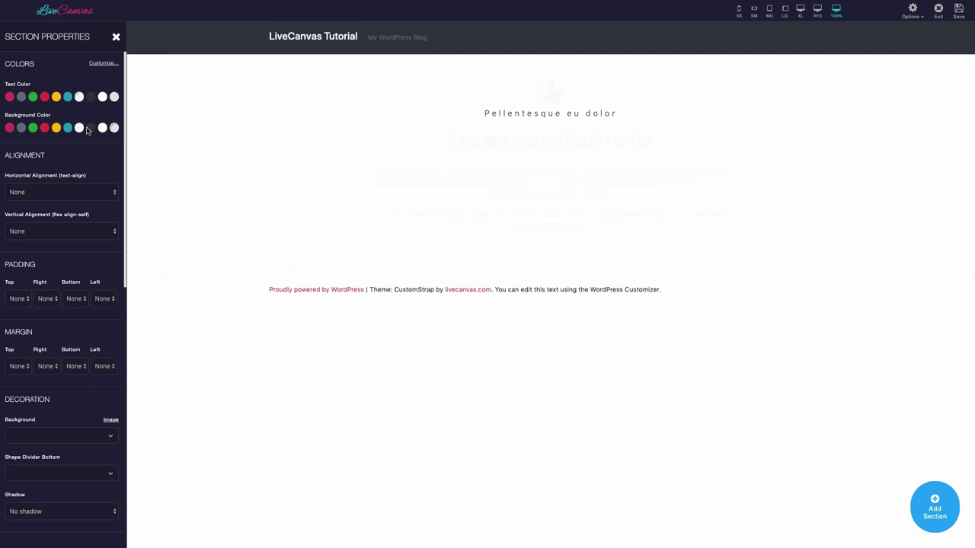
{"action": "left_click", "coordinate": [91, 128]}
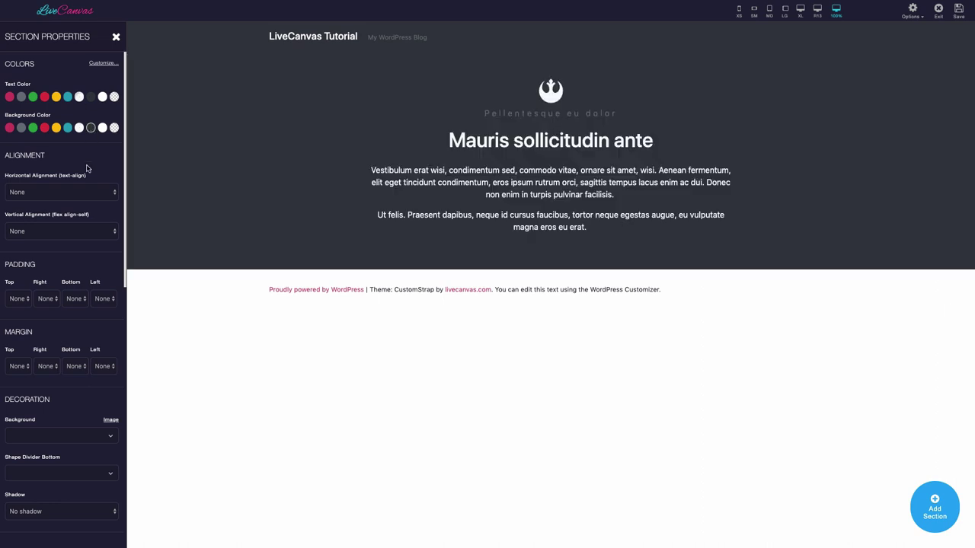
{"action": "scroll", "coordinate": [87, 169], "scroll_direction": "down", "scroll_amount": 10}
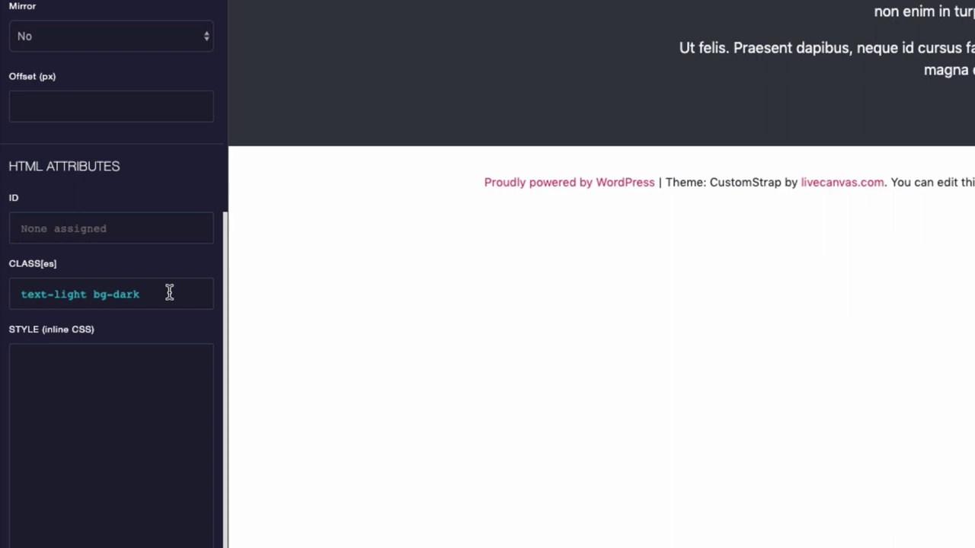
Step: Change the class bg-dark to bg-info, then replace all classes with just p-5
{"action": "key", "text": "BackSpace"}
{"action": "key", "text": "BackSpace"}
{"action": "key", "text": "BackSpace"}
{"action": "key", "text": "BackSpace"}
{"action": "type", "text": "info"}
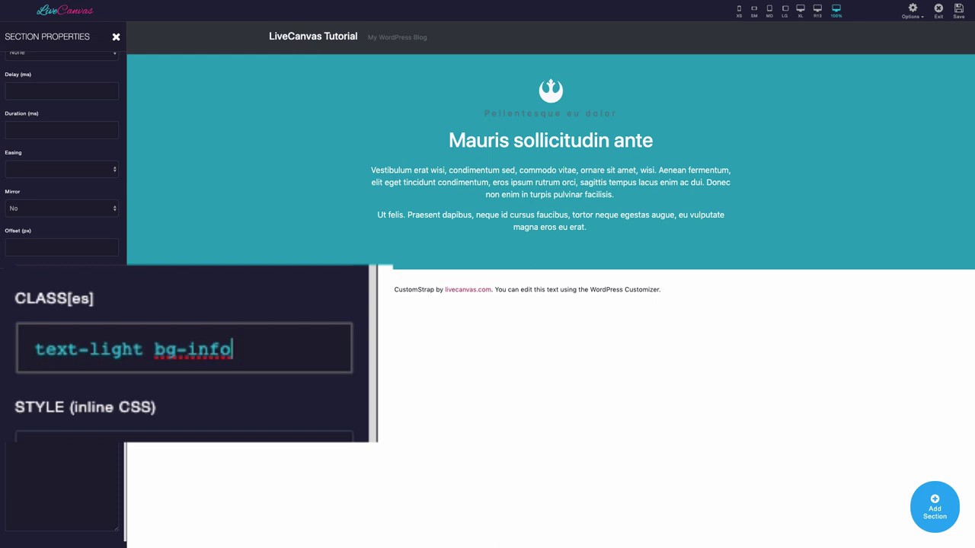
{"action": "key", "text": "BackSpace"}
{"action": "key", "text": "BackSpace"}
{"action": "key", "text": "BackSpace"}
{"action": "key", "text": "BackSpace"}
{"action": "key", "text": "BackSpace"}
{"action": "key", "text": "BackSpace"}
{"action": "key", "text": "BackSpace"}
{"action": "key", "text": "BackSpace"}
{"action": "key", "text": "BackSpace"}
{"action": "key", "text": "BackSpace"}
{"action": "key", "text": "BackSpace"}
{"action": "key", "text": "BackSpace"}
{"action": "key", "text": "BackSpace"}
{"action": "key", "text": "BackSpace"}
{"action": "key", "text": "BackSpace"}
{"action": "key", "text": "BackSpace"}
{"action": "key", "text": "BackSpace"}
{"action": "key", "text": "BackSpace"}
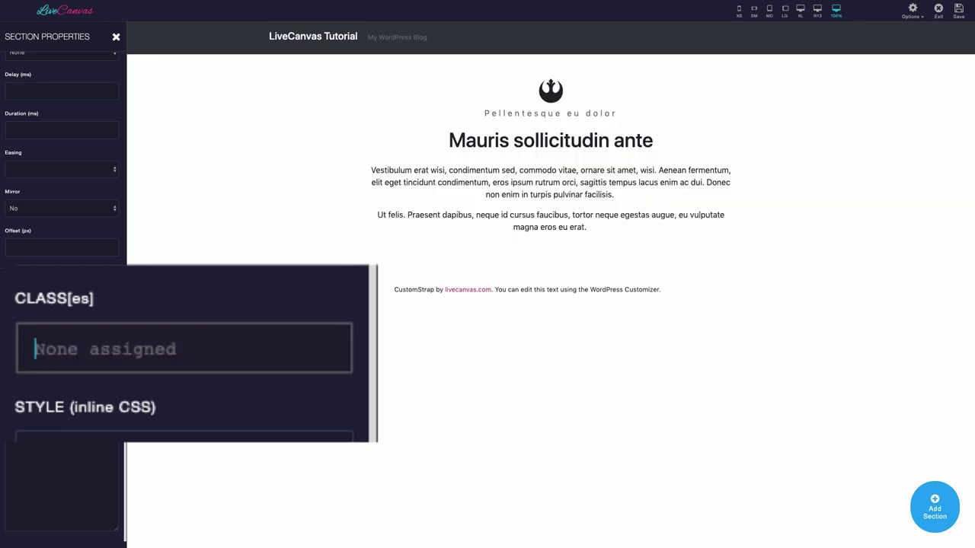
{"action": "type", "text": "p-5"}
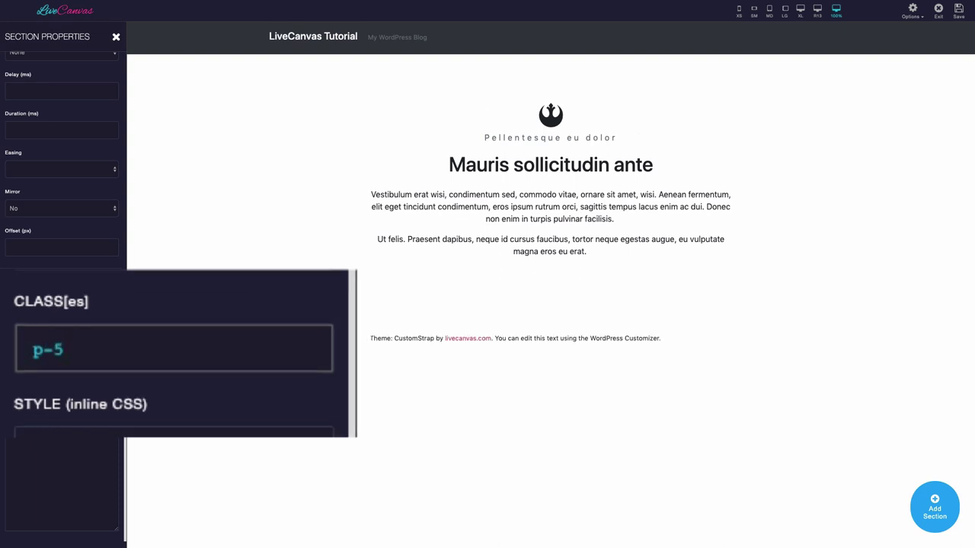
Step: Look over the section's horizontal and vertical alignment options, leaving both unchanged
{"action": "scroll", "coordinate": [64, 352], "scroll_direction": "up", "scroll_amount": 10}
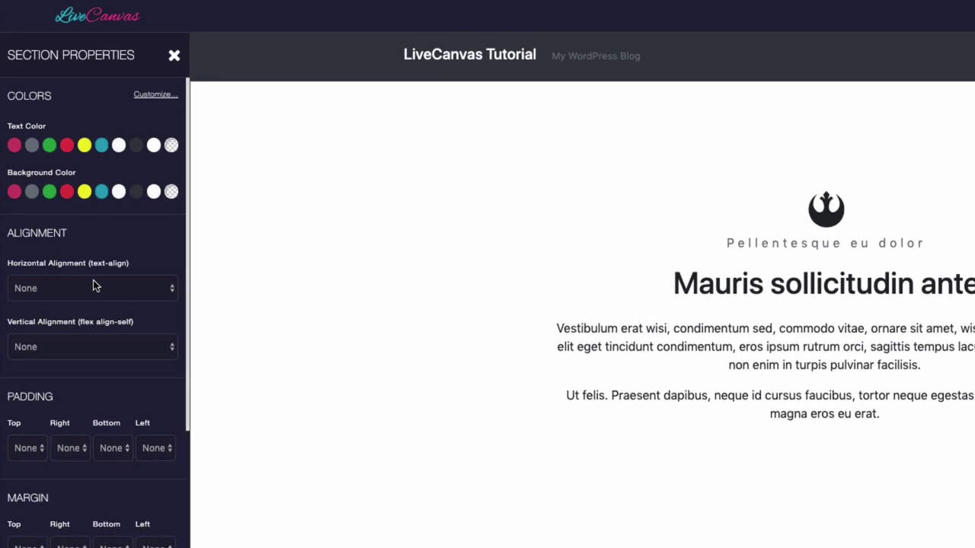
{"action": "left_click", "coordinate": [94, 281]}
{"action": "left_click", "coordinate": [96, 279]}
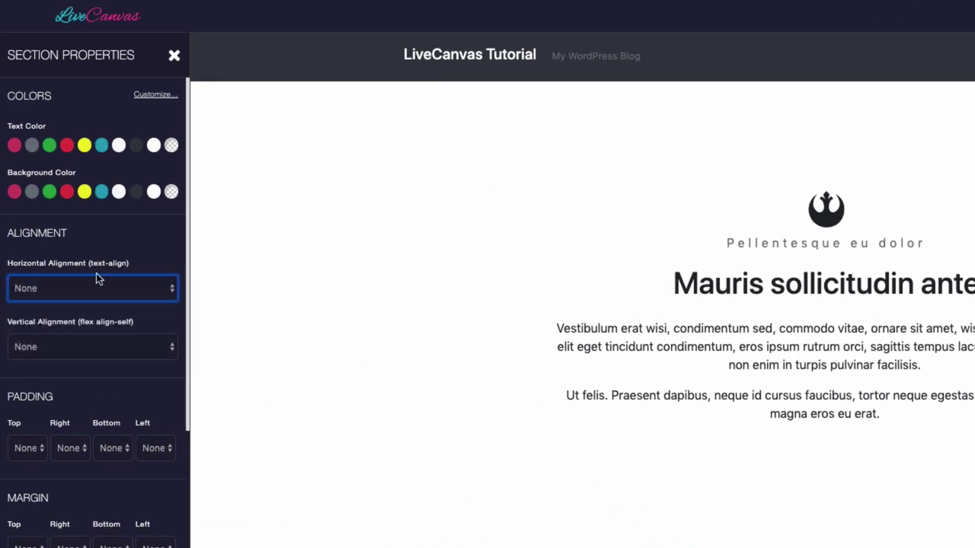
{"action": "left_click", "coordinate": [96, 347]}
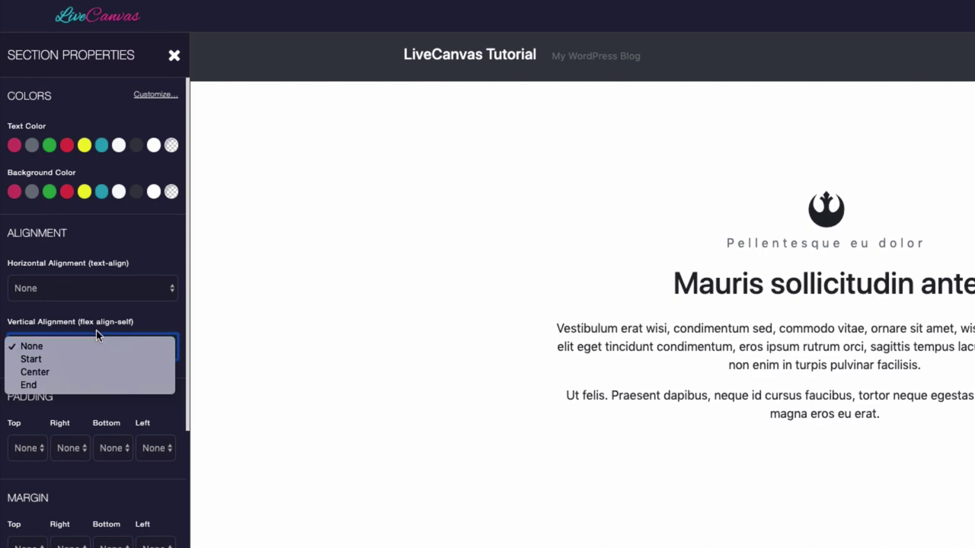
{"action": "left_click", "coordinate": [97, 310]}
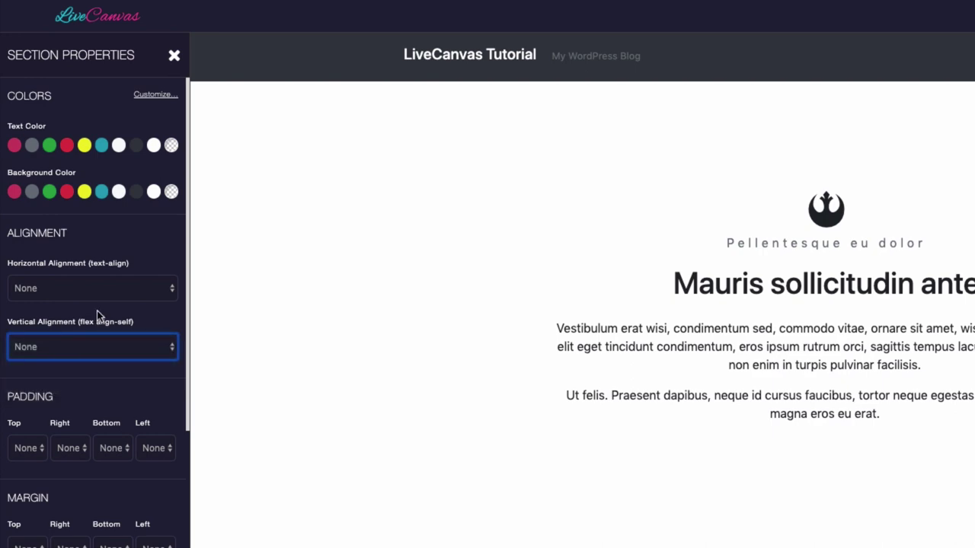
Step: Preview left and right alignment on the content container, then set it to Center
{"action": "left_click", "coordinate": [815, 109]}
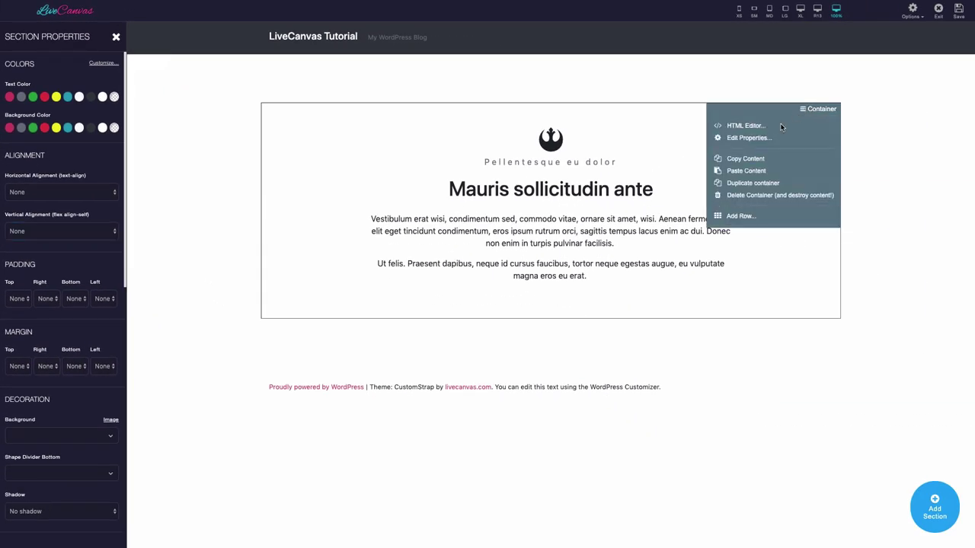
{"action": "left_click", "coordinate": [747, 139]}
{"action": "left_click", "coordinate": [79, 237]}
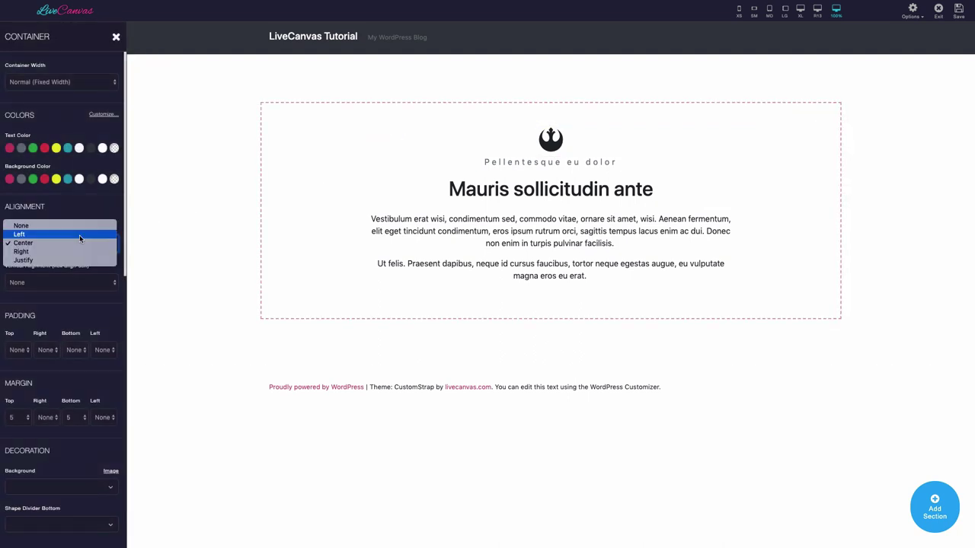
{"action": "left_click", "coordinate": [75, 234]}
{"action": "left_click", "coordinate": [76, 245]}
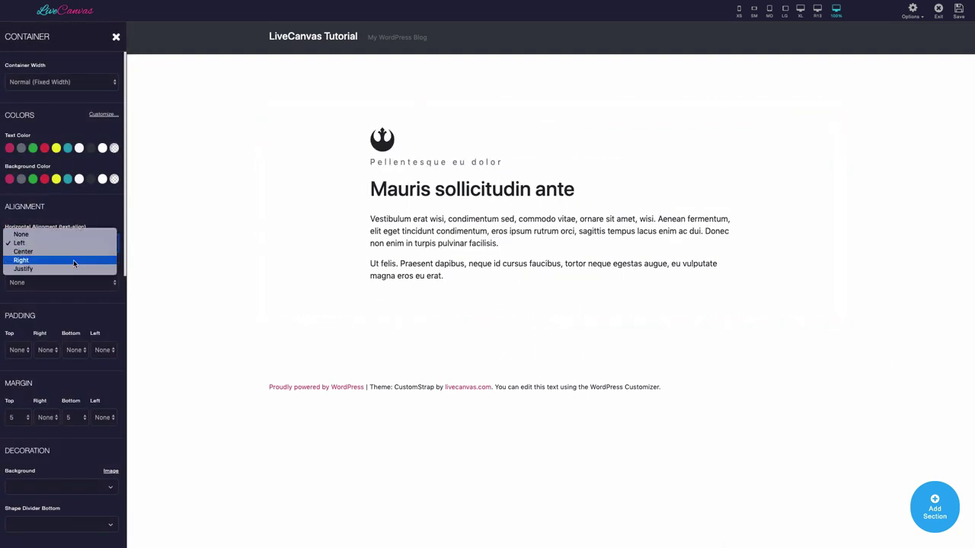
{"action": "left_click", "coordinate": [73, 259]}
{"action": "left_click", "coordinate": [77, 245]}
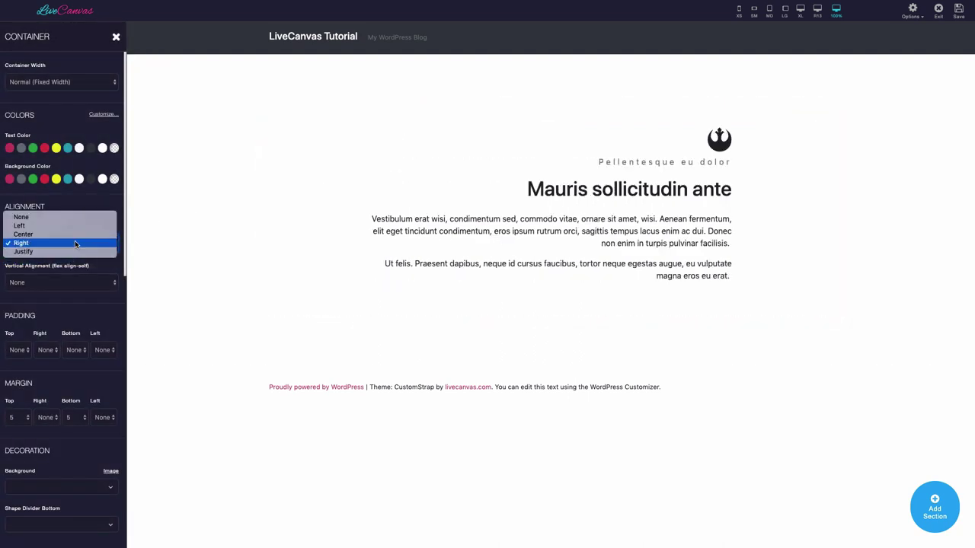
{"action": "left_click", "coordinate": [75, 239]}
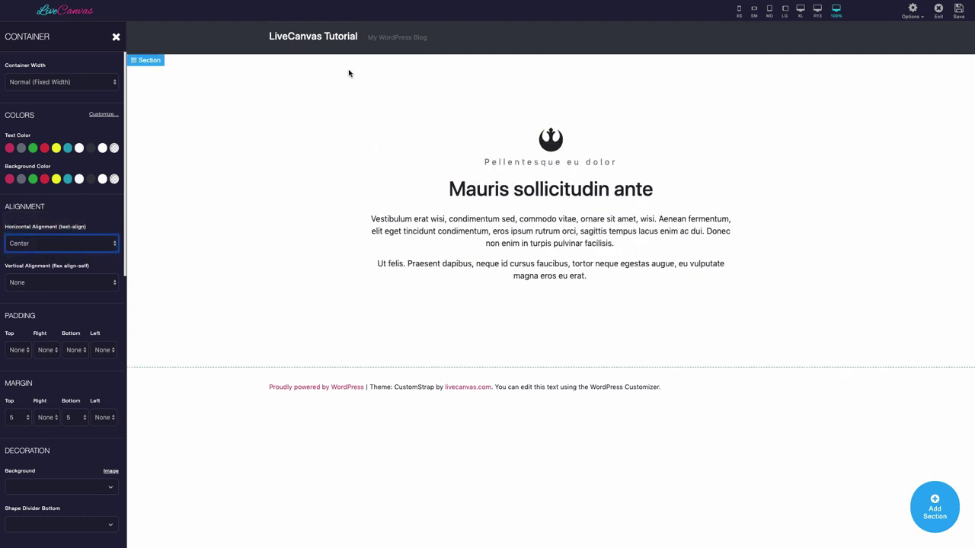
Step: Set the section's top and bottom margins to 5
{"action": "left_click", "coordinate": [134, 65]}
{"action": "left_click", "coordinate": [156, 91]}
{"action": "scroll", "coordinate": [45, 289], "scroll_direction": "down", "scroll_amount": 3}
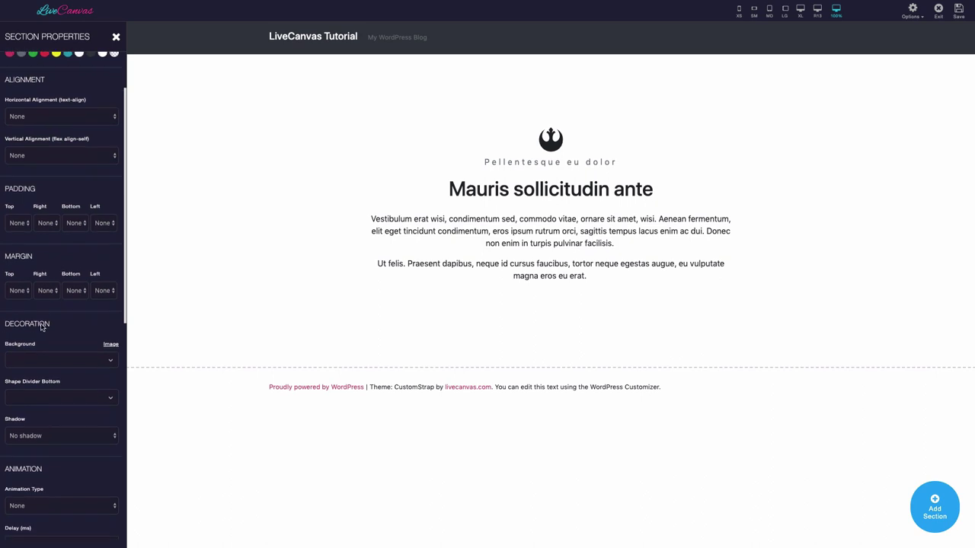
{"action": "left_click", "coordinate": [19, 288]}
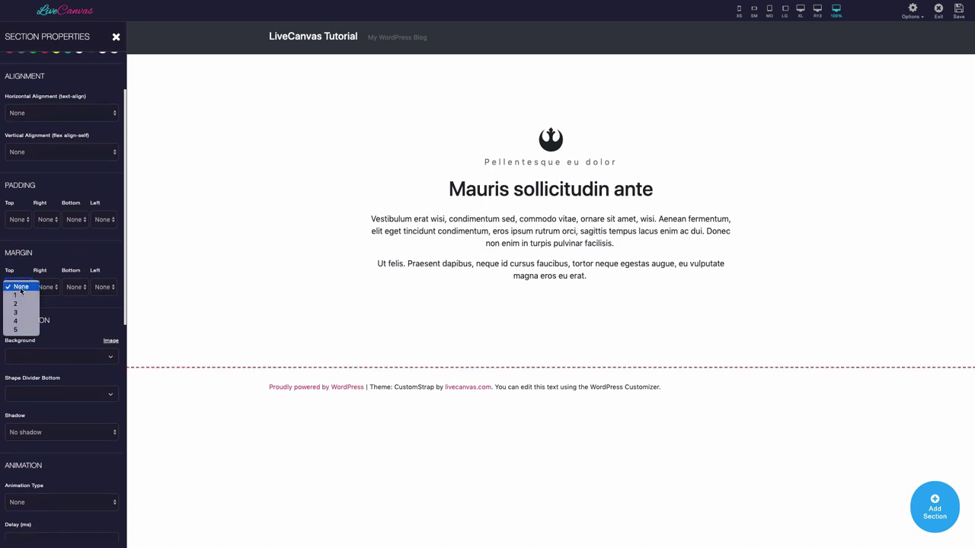
{"action": "left_click", "coordinate": [25, 330]}
{"action": "left_click", "coordinate": [80, 288]}
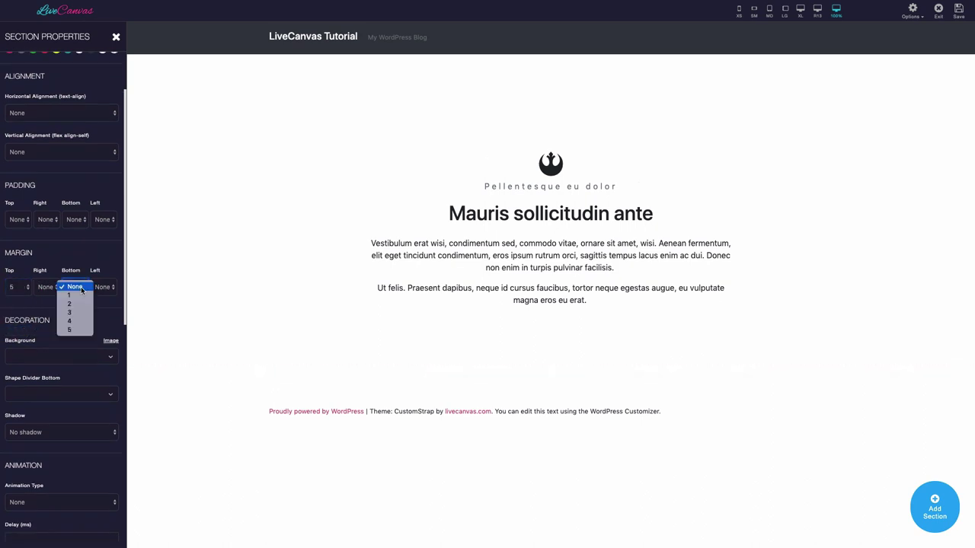
{"action": "left_click", "coordinate": [70, 330]}
Step: Confirm the classes read p-5 mt-5 mb-5 and bring up the background options
{"action": "scroll", "coordinate": [76, 333], "scroll_direction": "down", "scroll_amount": 15}
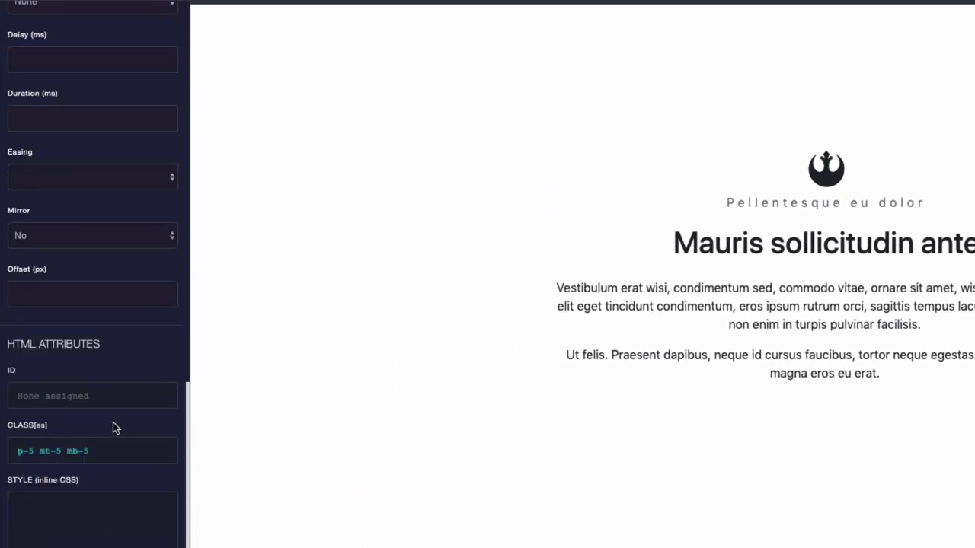
{"action": "left_click", "coordinate": [113, 452]}
{"action": "left_click", "coordinate": [114, 452]}
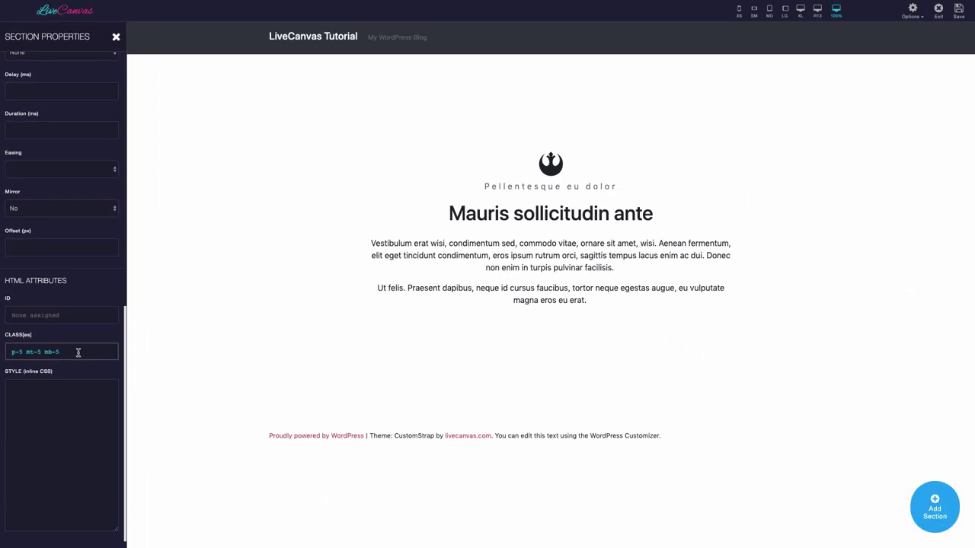
{"action": "scroll", "coordinate": [77, 352], "scroll_direction": "up", "scroll_amount": 10}
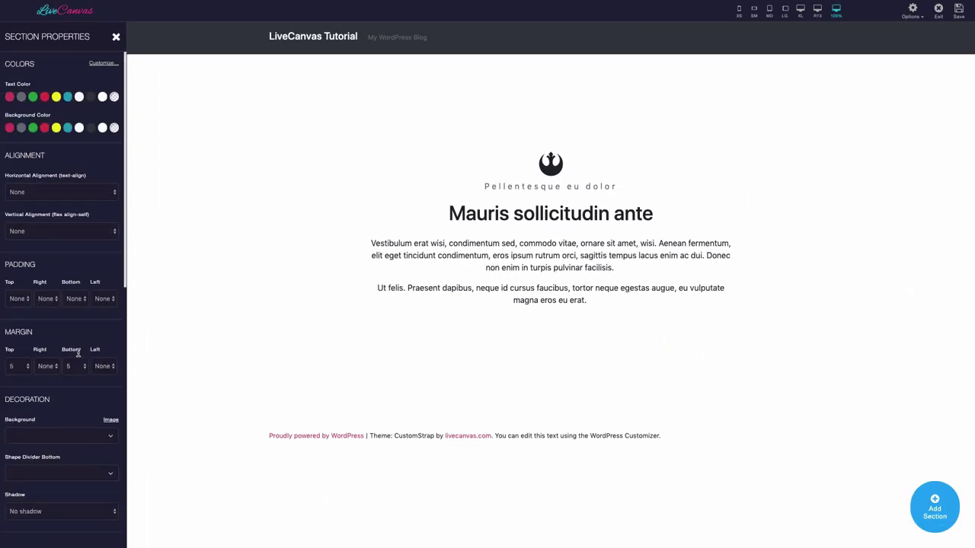
{"action": "scroll", "coordinate": [77, 355], "scroll_direction": "down", "scroll_amount": 5}
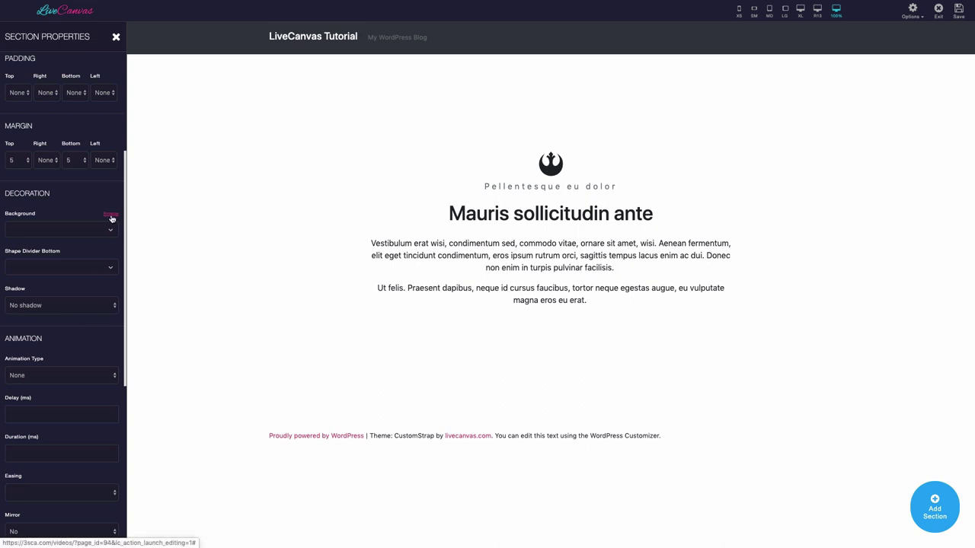
{"action": "left_click", "coordinate": [111, 216]}
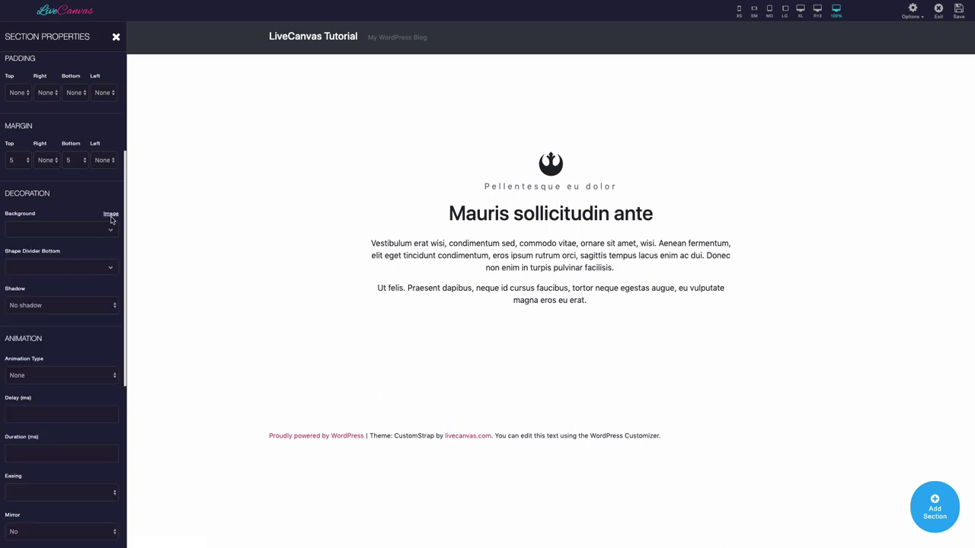
Step: Search Unsplash photos for 'highways' to use as the section background
{"action": "left_click", "coordinate": [110, 216]}
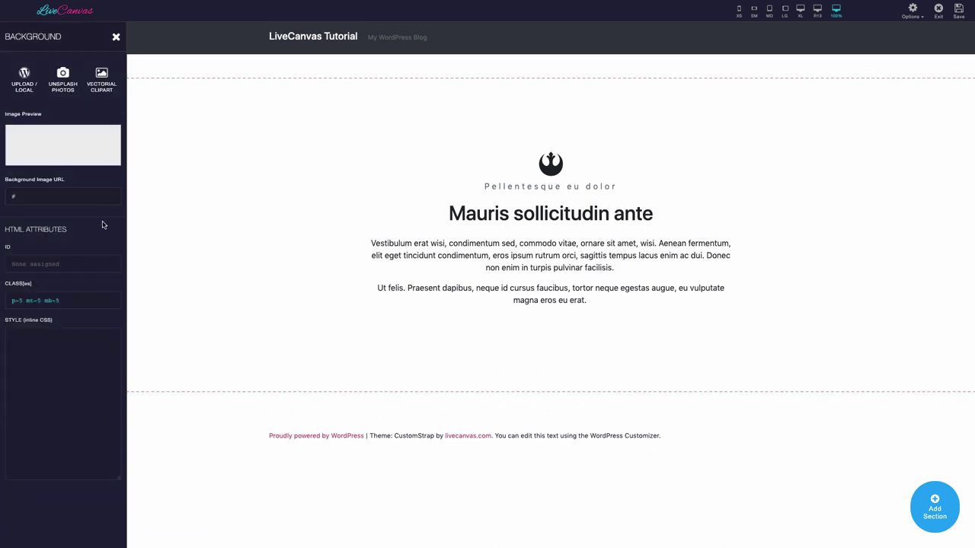
{"action": "left_click", "coordinate": [62, 83]}
{"action": "left_click", "coordinate": [51, 138]}
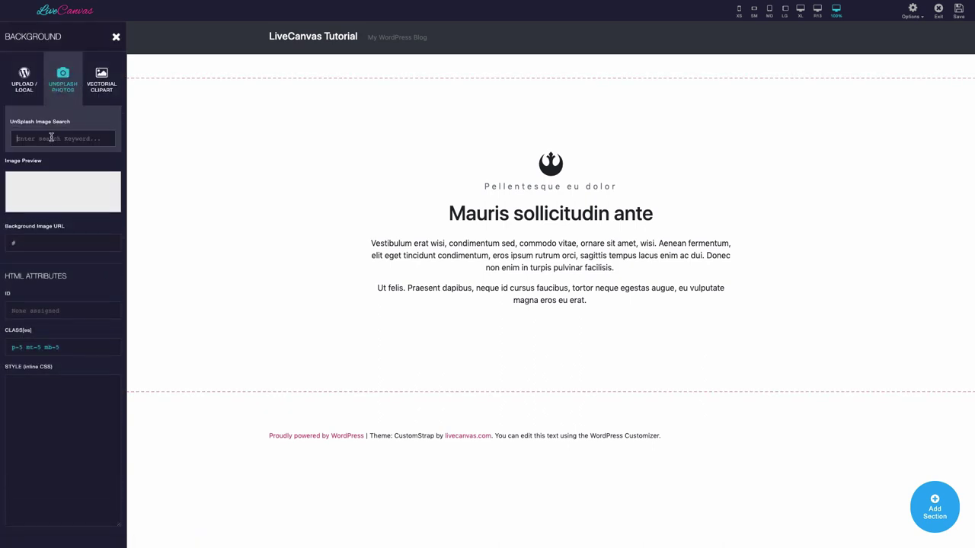
{"action": "type", "text": "highways"}
{"action": "key", "text": "Return"}
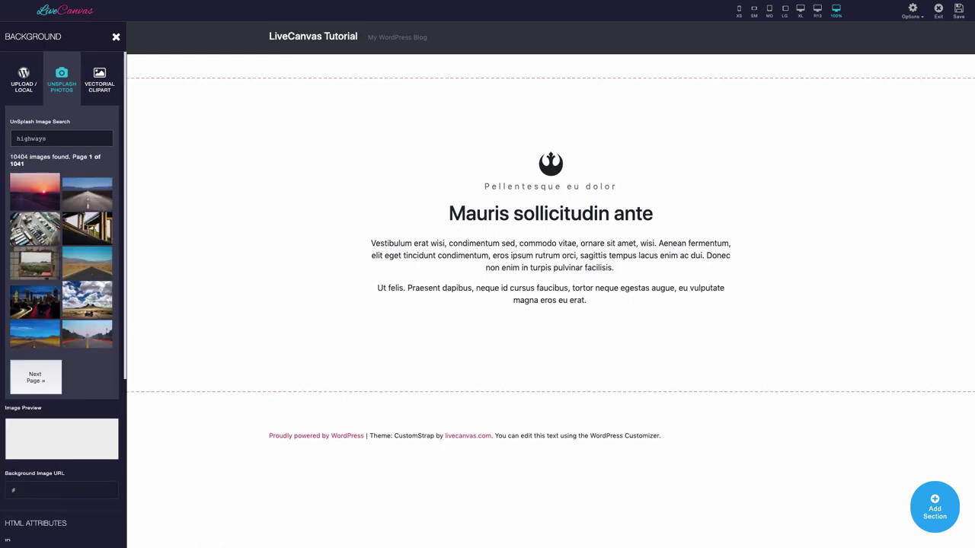
Step: Try several road photos, settling on the desert highway as the background image
{"action": "left_click", "coordinate": [44, 345]}
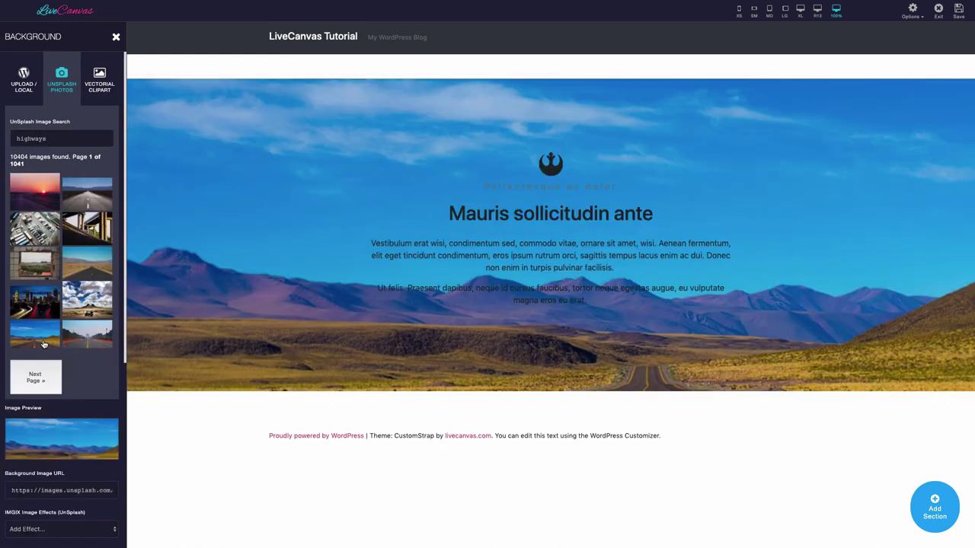
{"action": "left_click", "coordinate": [83, 342]}
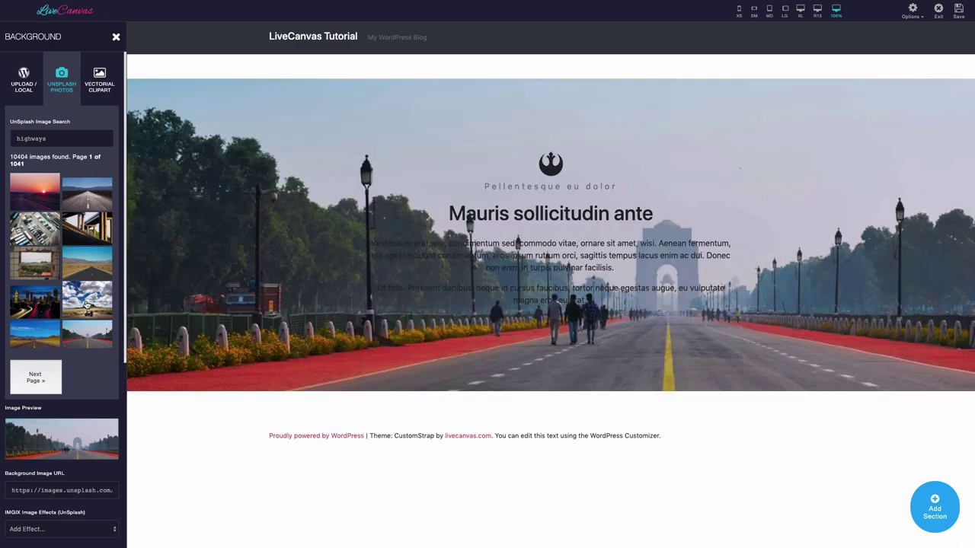
{"action": "left_click", "coordinate": [86, 304]}
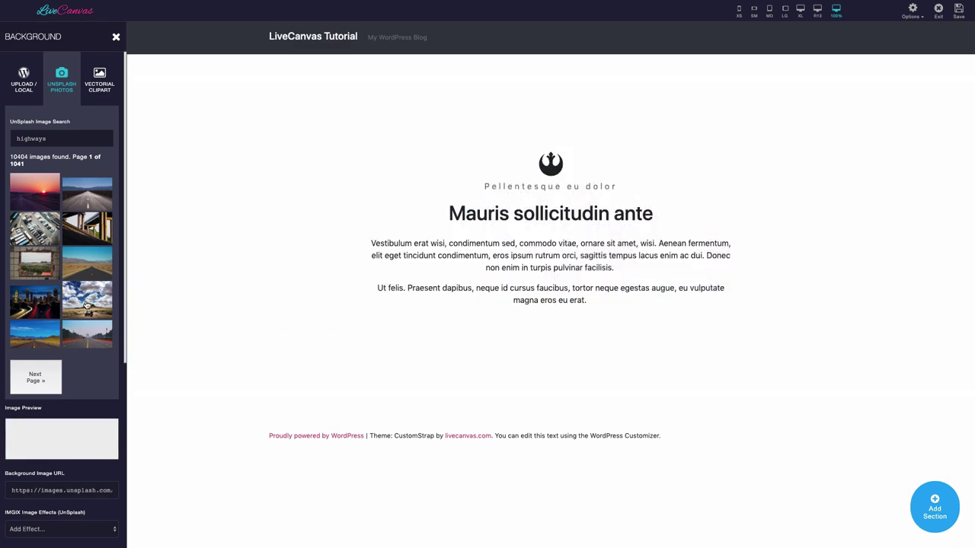
{"action": "left_click", "coordinate": [87, 271]}
{"action": "scroll", "coordinate": [84, 305], "scroll_direction": "down", "scroll_amount": 5}
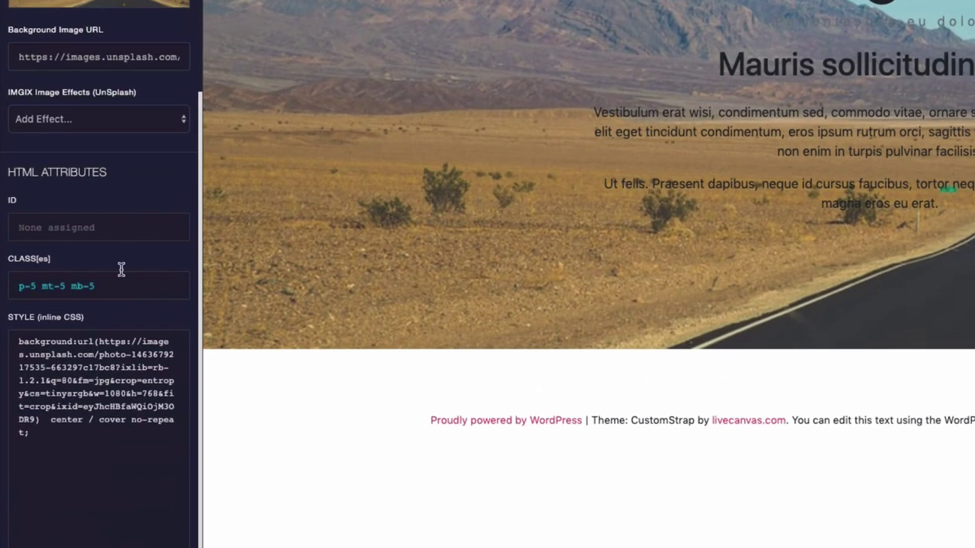
{"action": "triple_click", "coordinate": [107, 441]}
{"action": "left_click", "coordinate": [102, 460]}
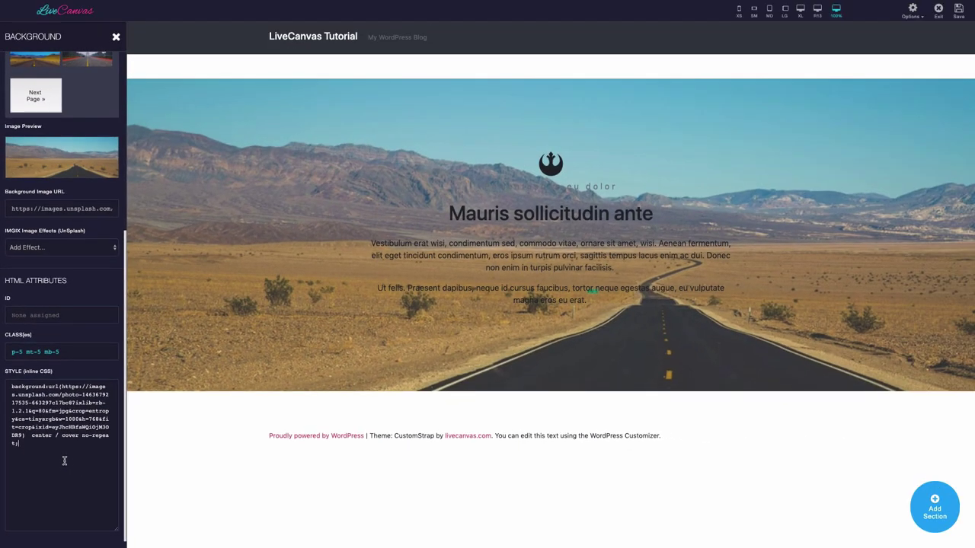
Step: Replace the inline CSS with the photo plus red, lime and blue gradients using screen blend mode
{"action": "key", "text": "ctrl+a"}
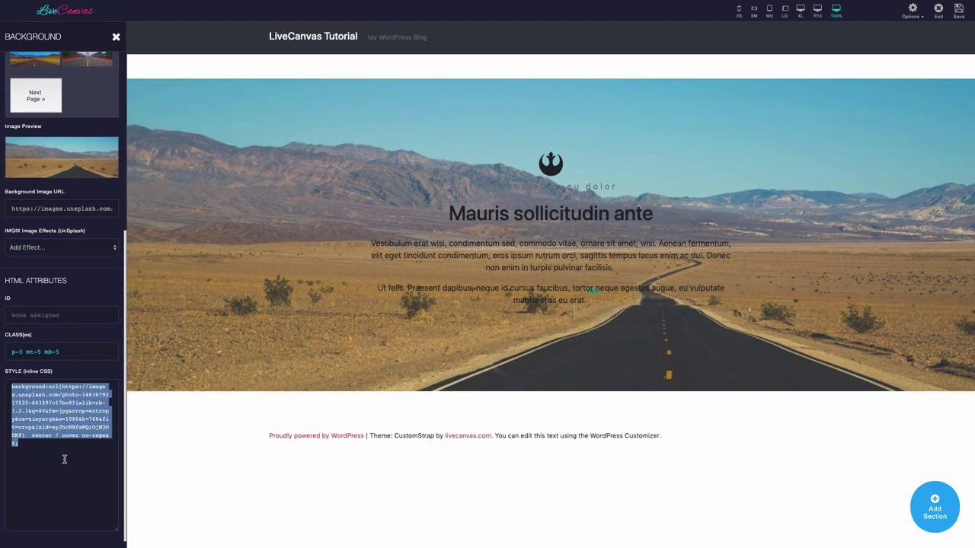
{"action": "scroll", "coordinate": [69, 461], "scroll_direction": "down", "scroll_amount": 3}
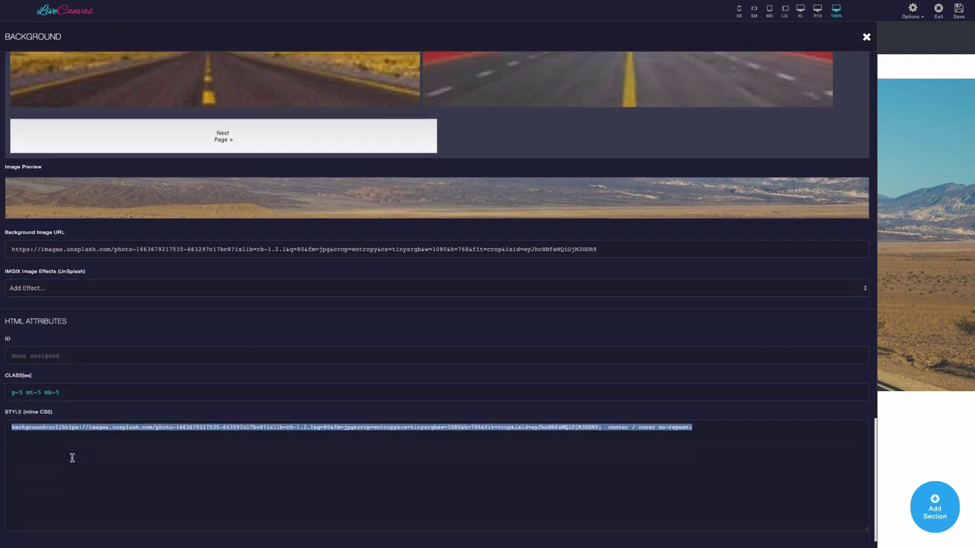
{"action": "key", "text": "ctrl+v"}
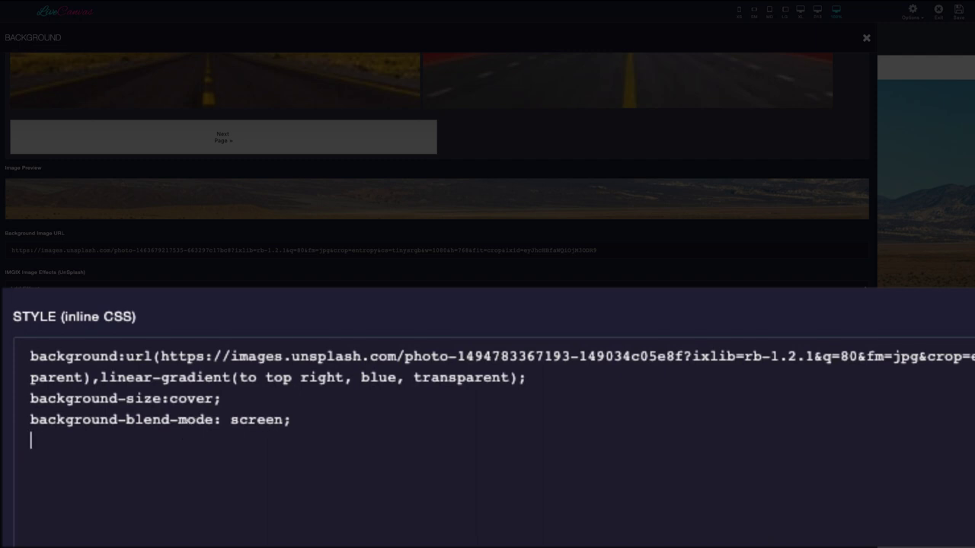
{"action": "key", "text": "BackSpace"}
{"action": "key", "text": "Up"}
{"action": "key", "text": "Up"}
{"action": "key", "text": "End"}
{"action": "key", "text": "shift+Home"}
{"action": "left_click_drag", "start_coordinate": [268, 398], "coordinate": [30, 398]}
{"action": "left_click_drag", "start_coordinate": [339, 424], "coordinate": [23, 420]}
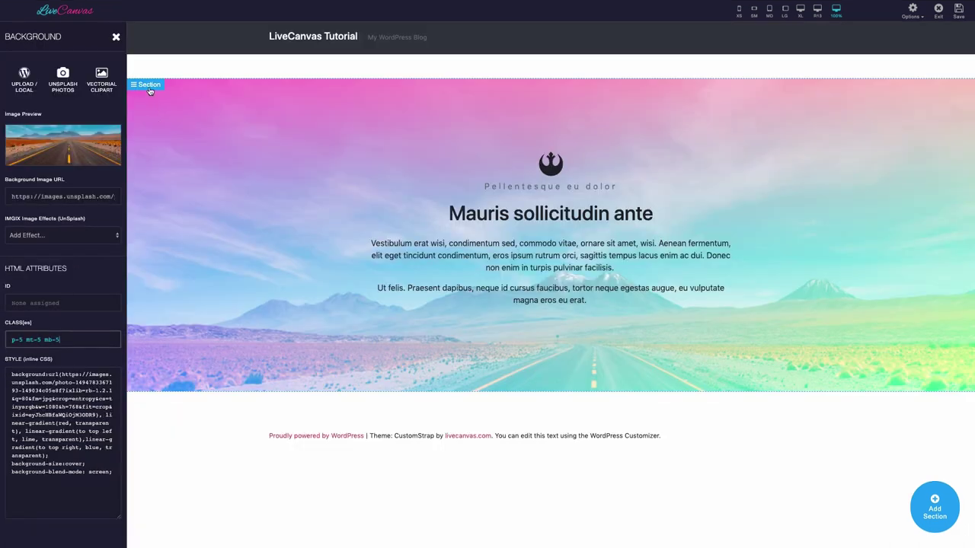
Step: Give the hero a bottom shape divider and change its class p-5 to pt-5
{"action": "left_click", "coordinate": [150, 86]}
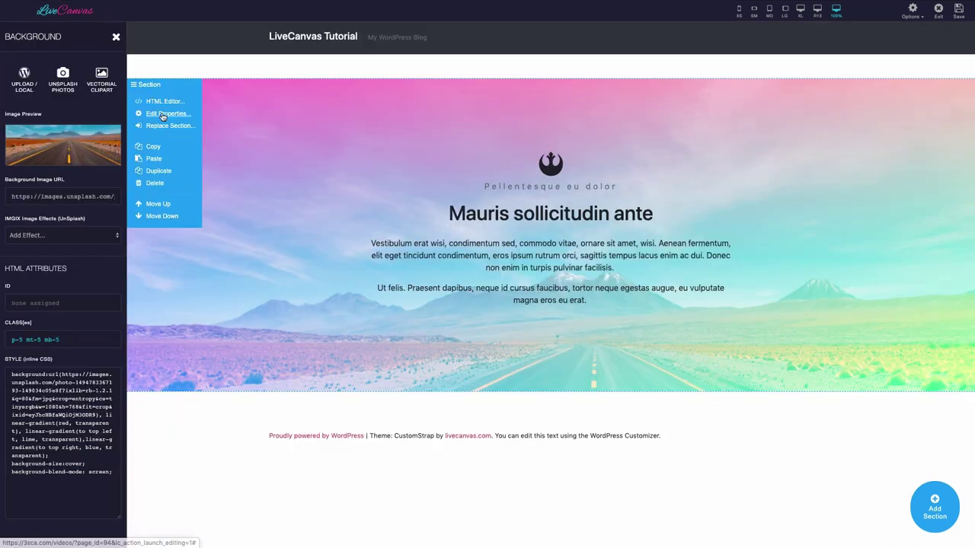
{"action": "left_click", "coordinate": [163, 116]}
{"action": "scroll", "coordinate": [86, 319], "scroll_direction": "down", "scroll_amount": 10}
{"action": "left_click", "coordinate": [98, 352]}
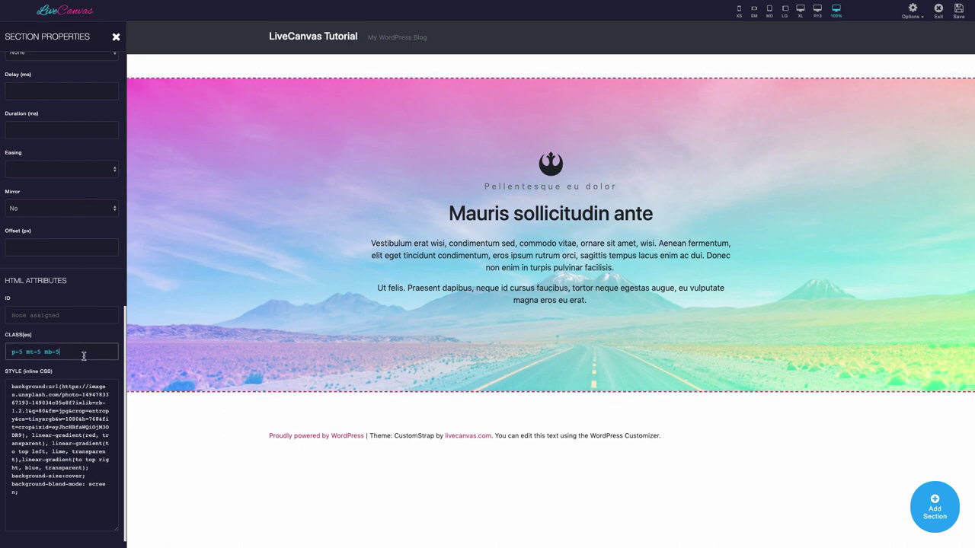
{"action": "scroll", "coordinate": [93, 318], "scroll_direction": "up", "scroll_amount": 5}
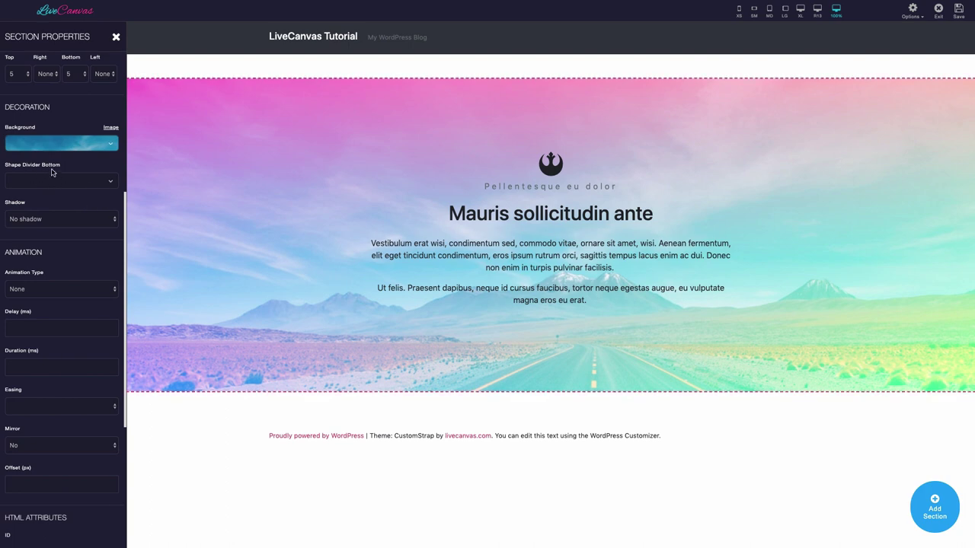
{"action": "left_click", "coordinate": [84, 188]}
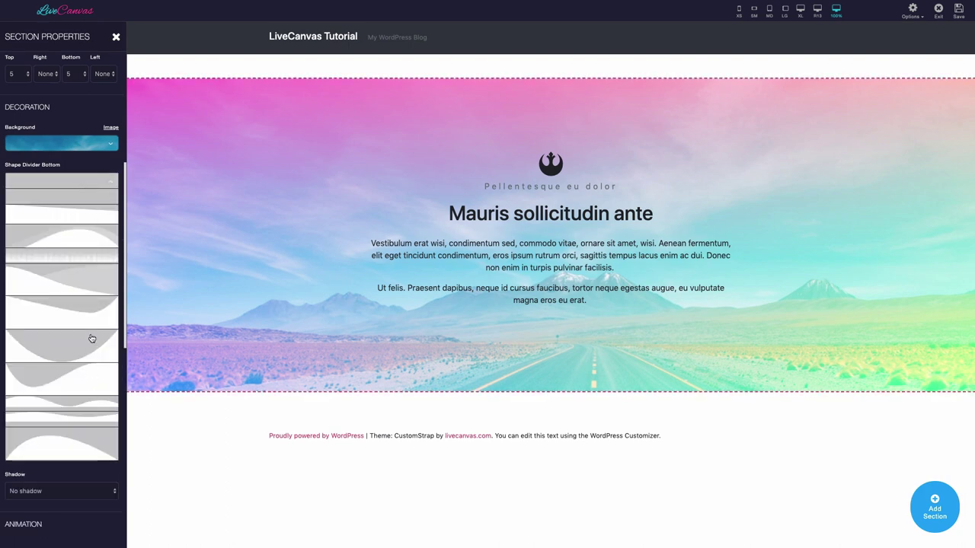
{"action": "left_click", "coordinate": [107, 182]}
{"action": "scroll", "coordinate": [87, 202], "scroll_direction": "down", "scroll_amount": 5}
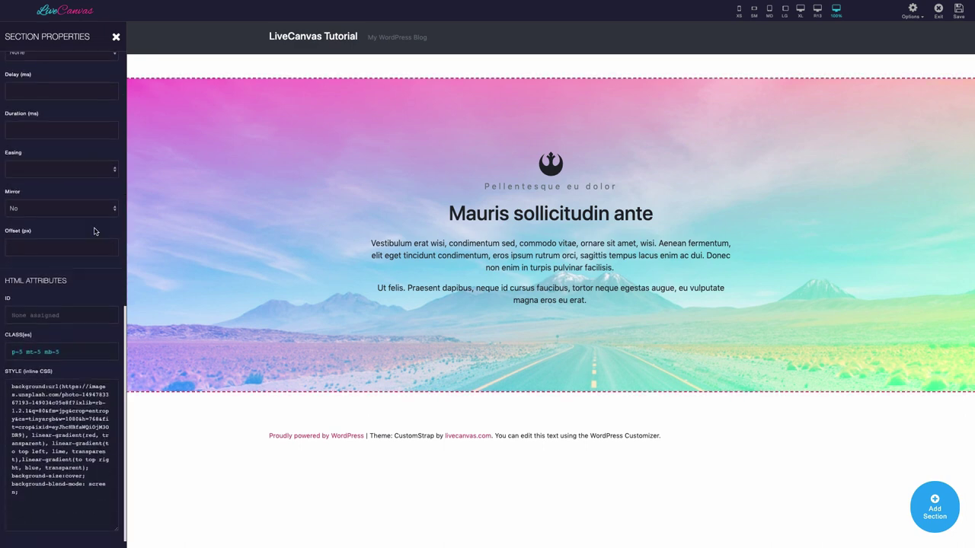
{"action": "left_click", "coordinate": [16, 352]}
{"action": "key", "text": "BackSpace"}
{"action": "type", "text": "t"}
Step: Switch the hero's bottom divider to the gentle curve shape and open its HTML code
{"action": "scroll", "coordinate": [48, 345], "scroll_direction": "up", "scroll_amount": 4}
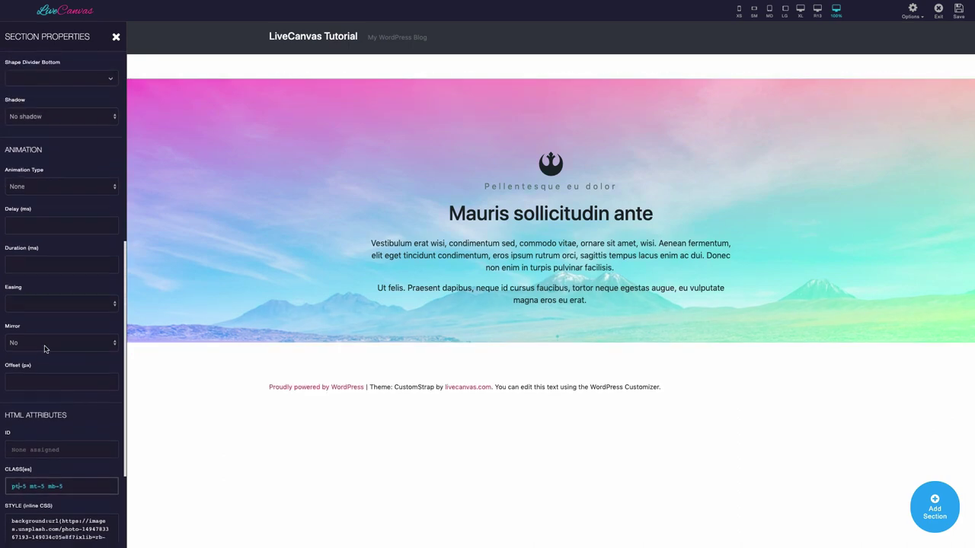
{"action": "scroll", "coordinate": [48, 345], "scroll_direction": "up", "scroll_amount": 1}
{"action": "left_click", "coordinate": [100, 96]}
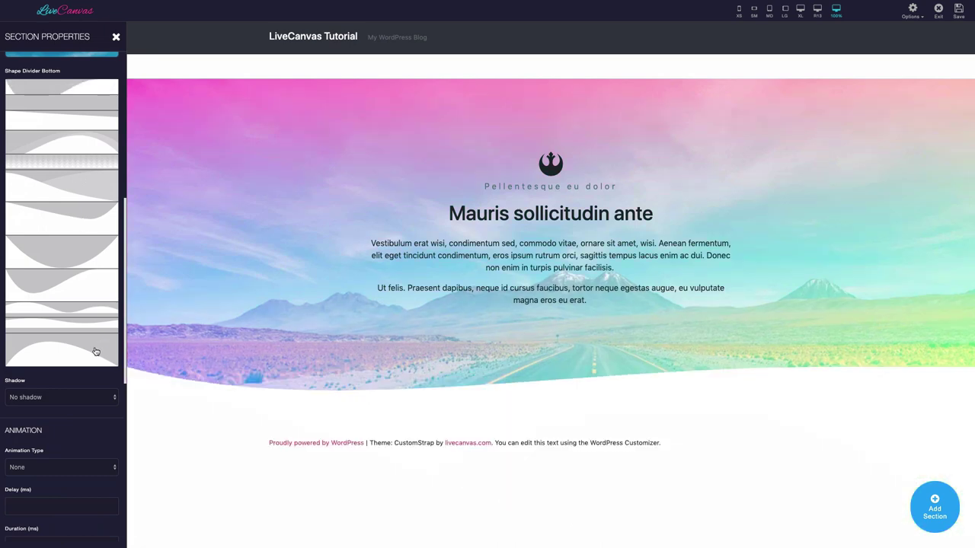
{"action": "left_click", "coordinate": [111, 88]}
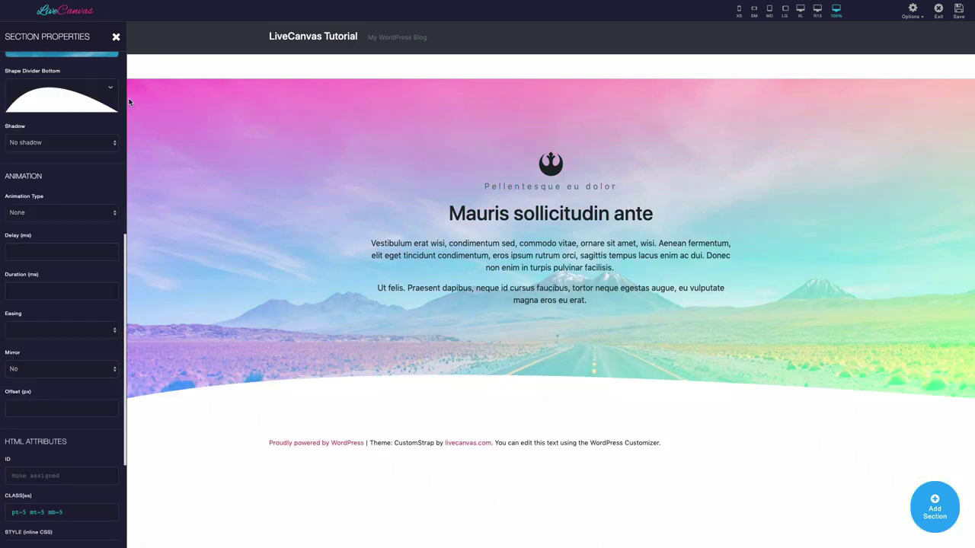
{"action": "left_click", "coordinate": [147, 85]}
{"action": "left_click", "coordinate": [164, 104]}
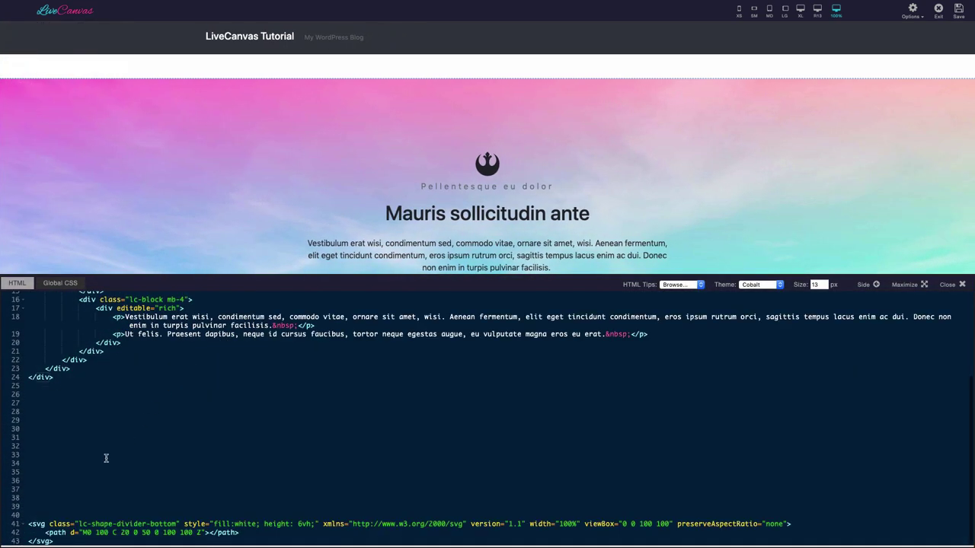
Step: Delete the blank lines in the hero's HTML and preview the divider SVG fill as lime
{"action": "left_click_drag", "start_coordinate": [65, 493], "coordinate": [26, 403]}
{"action": "key", "text": "BackSpace"}
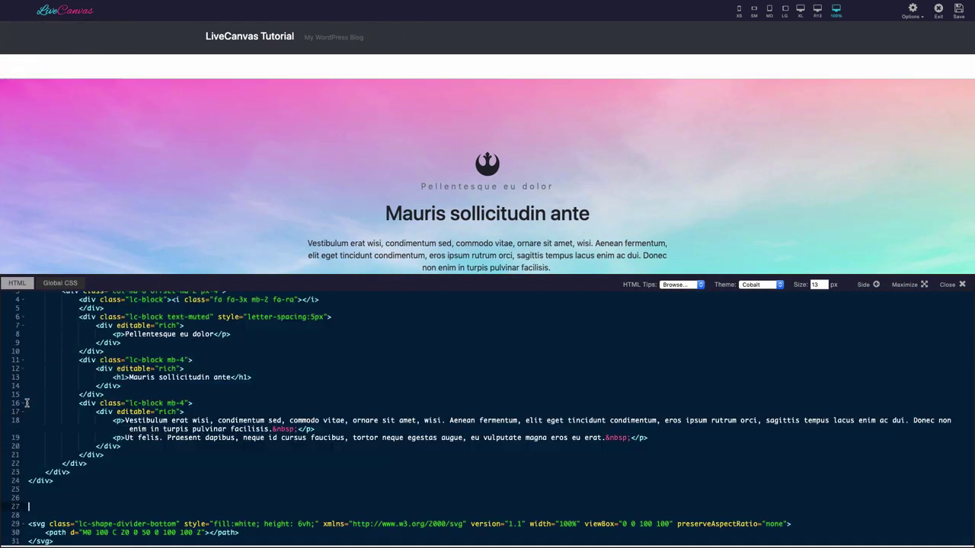
{"action": "left_click_drag", "start_coordinate": [247, 537], "coordinate": [221, 537]}
{"action": "double_click", "coordinate": [246, 524]}
{"action": "type", "text": "lime"}
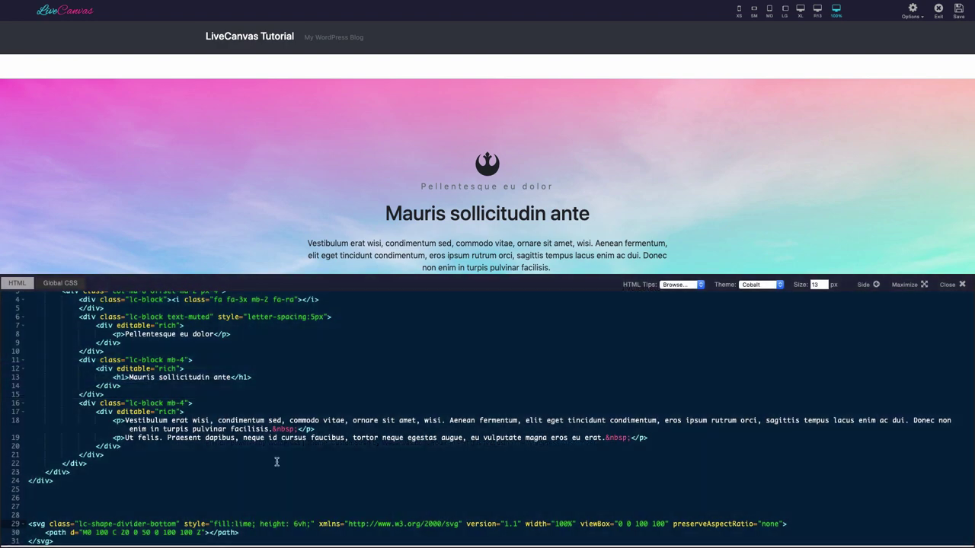
{"action": "left_click", "coordinate": [256, 236]}
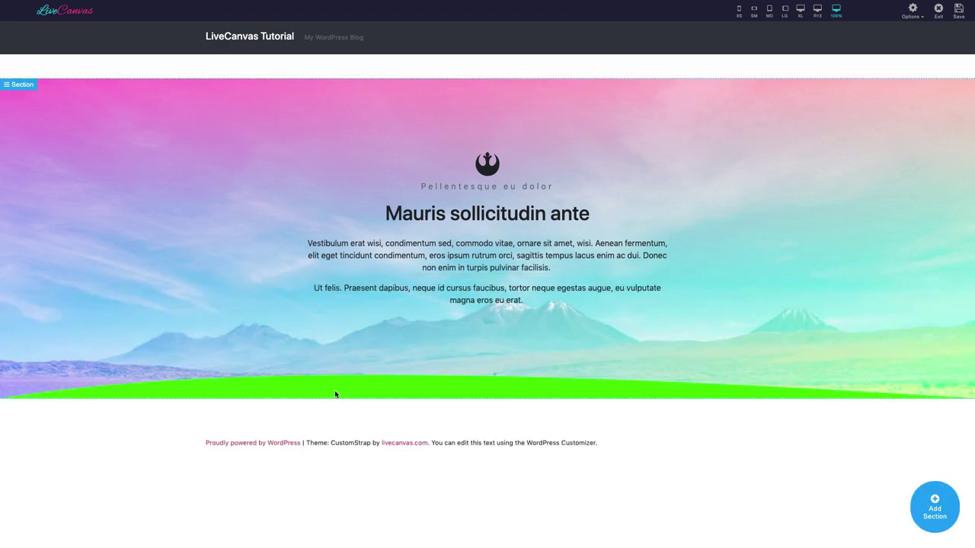
Step: Reopen the hero's HTML code and select the lime fill to replace it
{"action": "left_click", "coordinate": [21, 88]}
{"action": "left_click", "coordinate": [35, 105]}
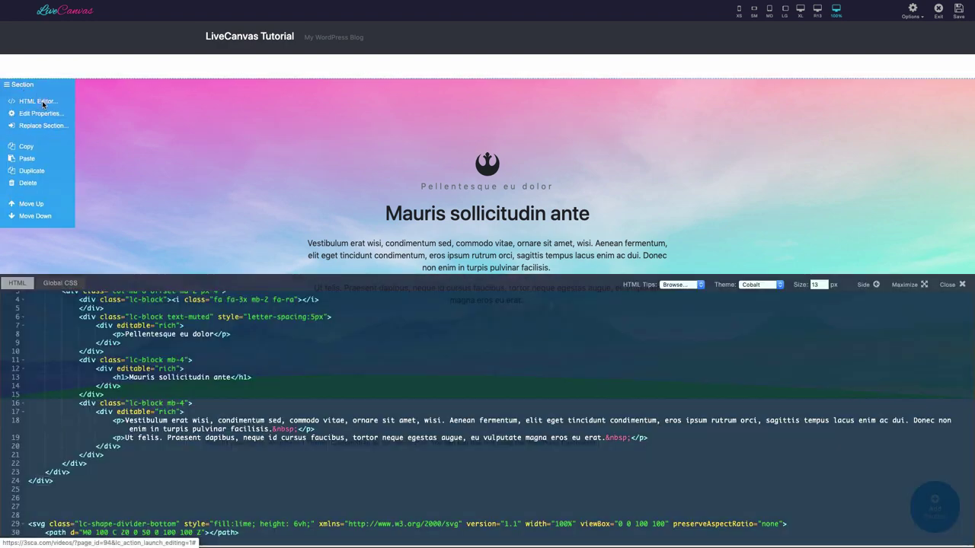
{"action": "double_click", "coordinate": [242, 524]}
Step: Restore the divider fill to white and add the Content > Our story section below the hero
{"action": "type", "text": "white"}
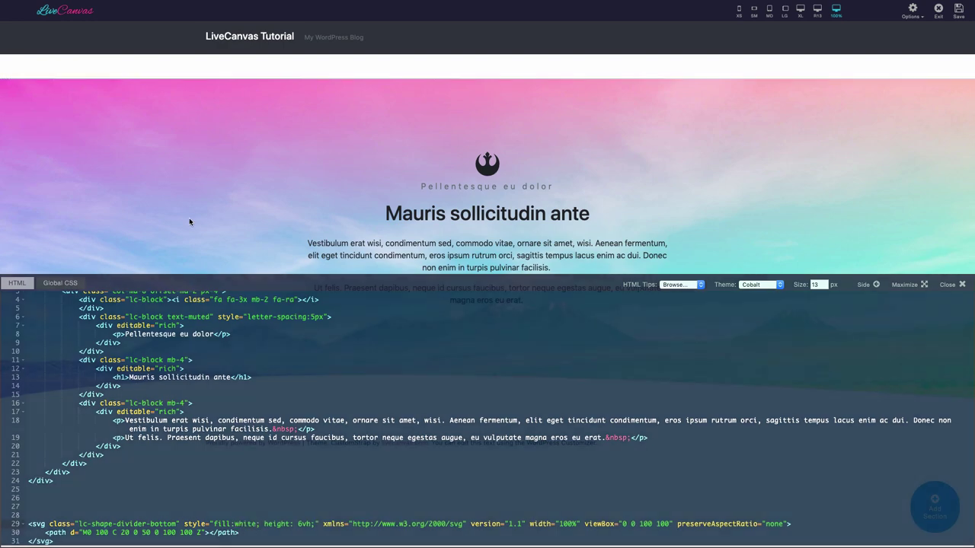
{"action": "left_click", "coordinate": [189, 218]}
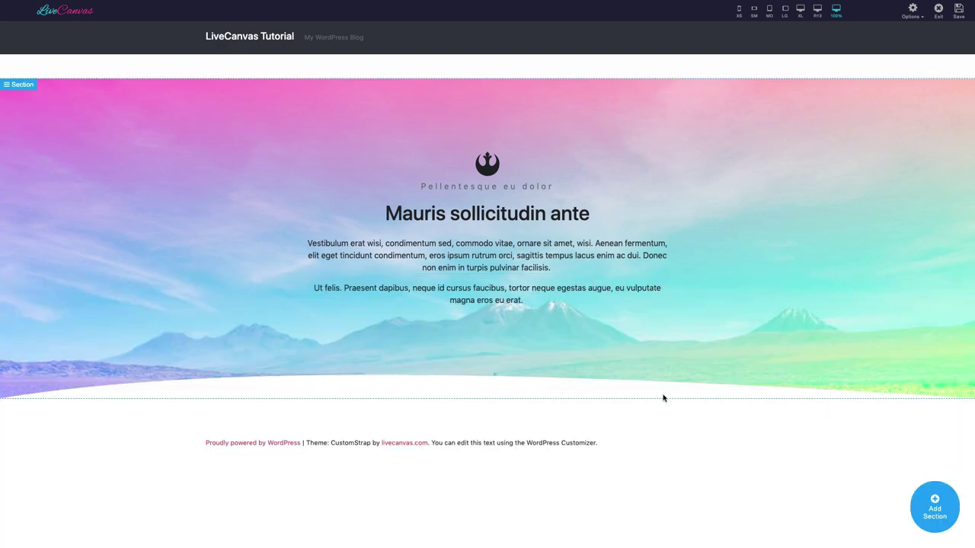
{"action": "left_click", "coordinate": [936, 510]}
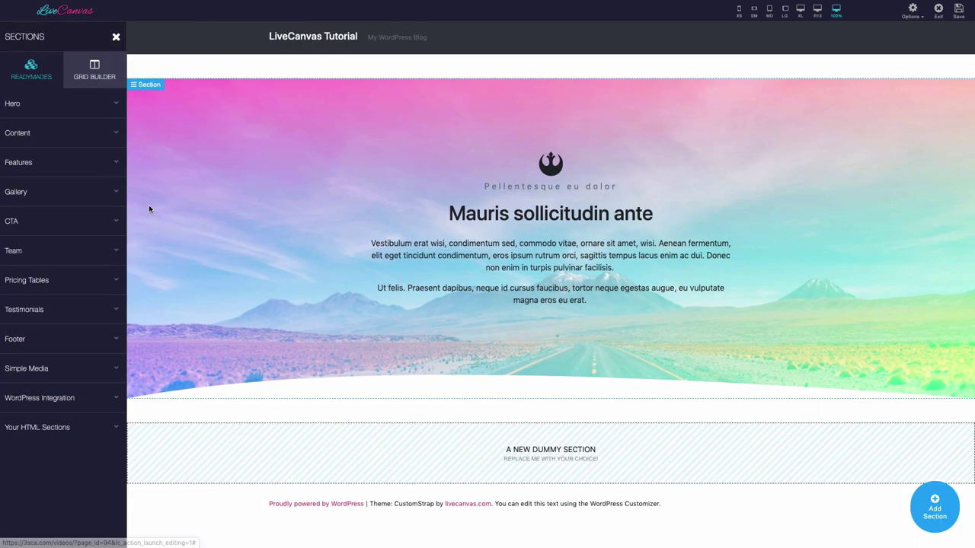
{"action": "left_click", "coordinate": [48, 135]}
{"action": "scroll", "coordinate": [38, 252], "scroll_direction": "down", "scroll_amount": 15}
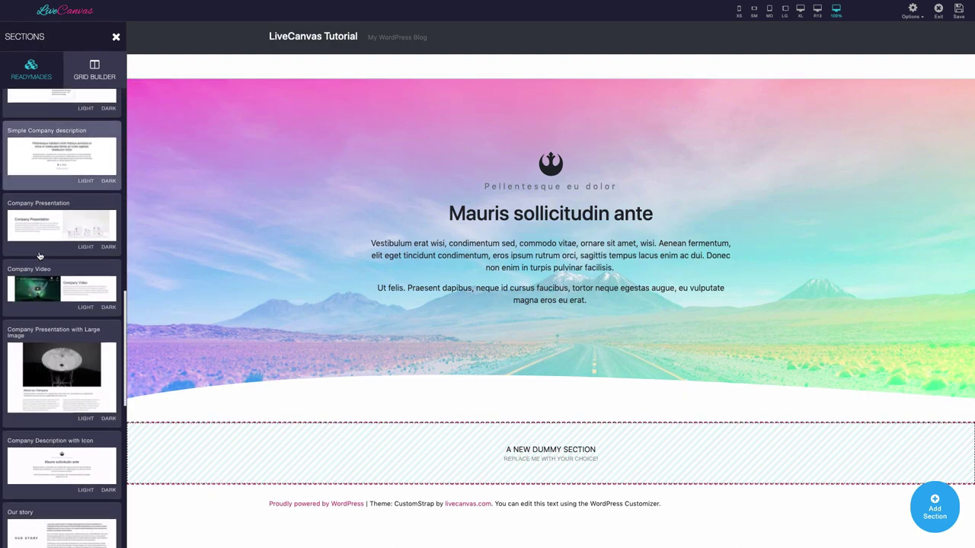
{"action": "left_click", "coordinate": [83, 494]}
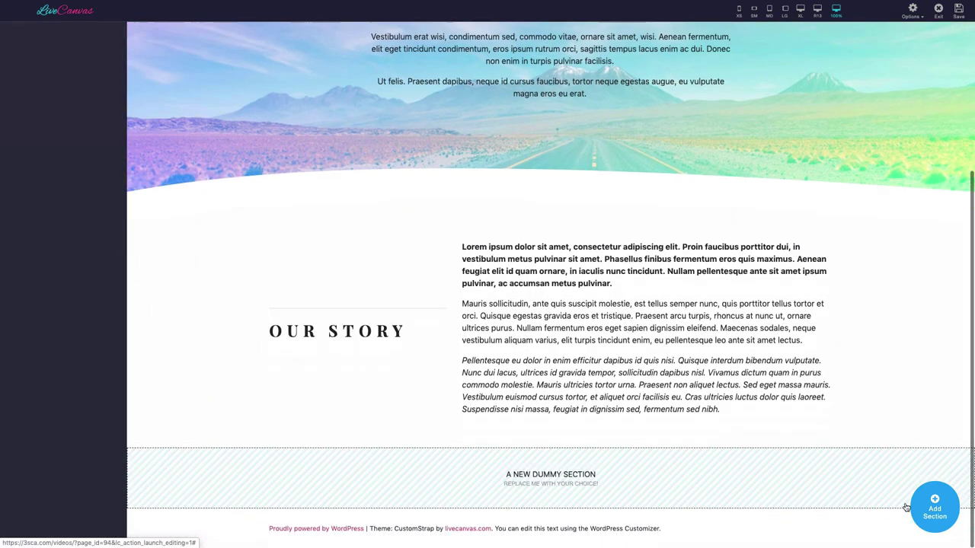
Step: Add the CTA > Simple call to action readymade section to the page
{"action": "left_click", "coordinate": [935, 508]}
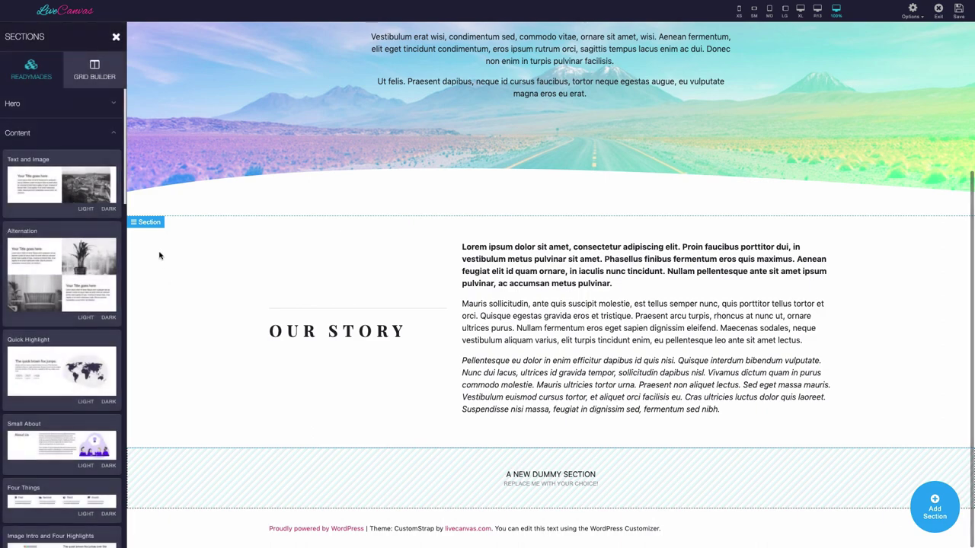
{"action": "left_click", "coordinate": [87, 137]}
{"action": "left_click", "coordinate": [73, 221]}
{"action": "scroll", "coordinate": [61, 305], "scroll_direction": "down", "scroll_amount": 3}
{"action": "left_click", "coordinate": [61, 377]}
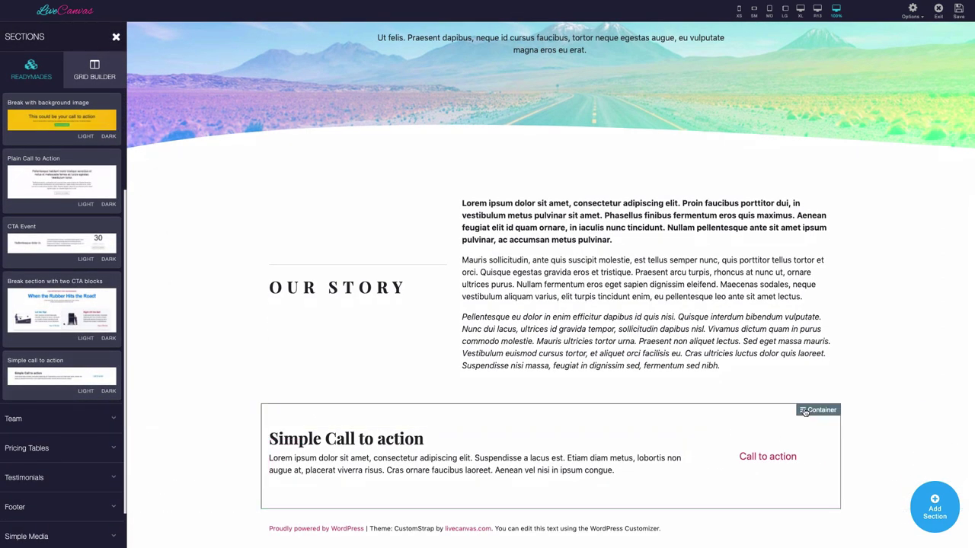
Step: Add py-5 to the Call to action container's CSS classes
{"action": "left_click", "coordinate": [819, 410]}
{"action": "left_click", "coordinate": [748, 439]}
{"action": "scroll", "coordinate": [65, 411], "scroll_direction": "down", "scroll_amount": 10}
{"action": "scroll", "coordinate": [60, 409], "scroll_direction": "down", "scroll_amount": 1}
{"action": "left_click", "coordinate": [74, 352]}
{"action": "type", "text": "py-5"}
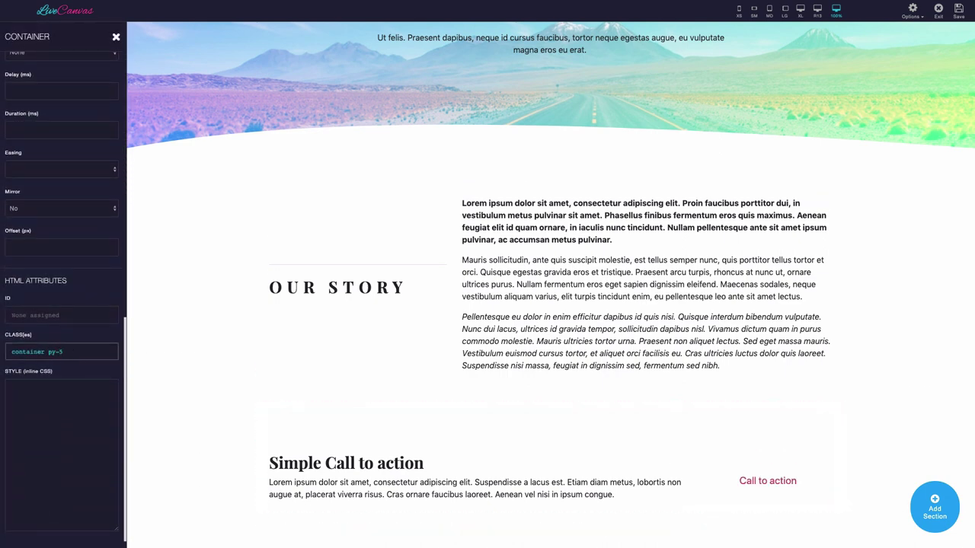
Step: Select all of the hero section's inline STYLE background CSS in its properties
{"action": "left_click", "coordinate": [116, 36]}
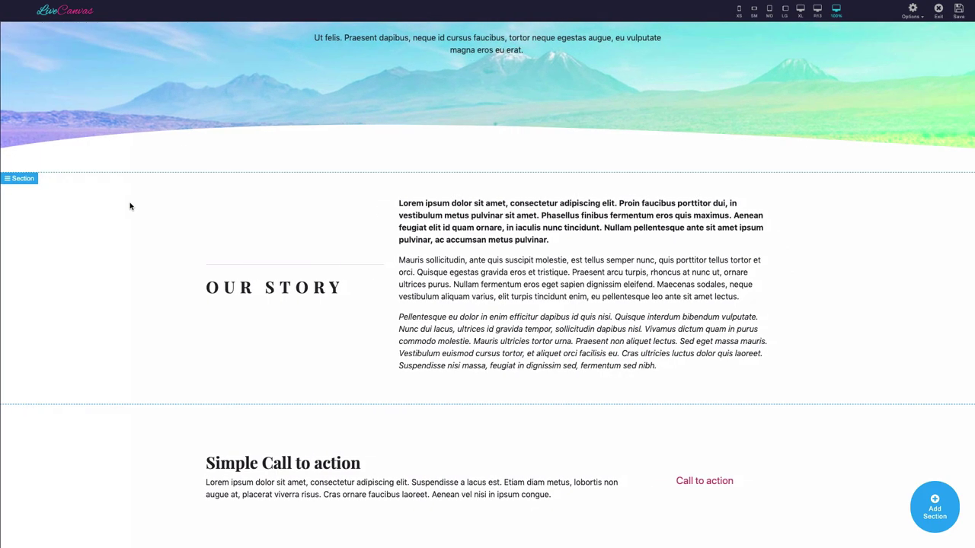
{"action": "scroll", "coordinate": [130, 206], "scroll_direction": "up", "scroll_amount": 3}
{"action": "left_click", "coordinate": [18, 77]}
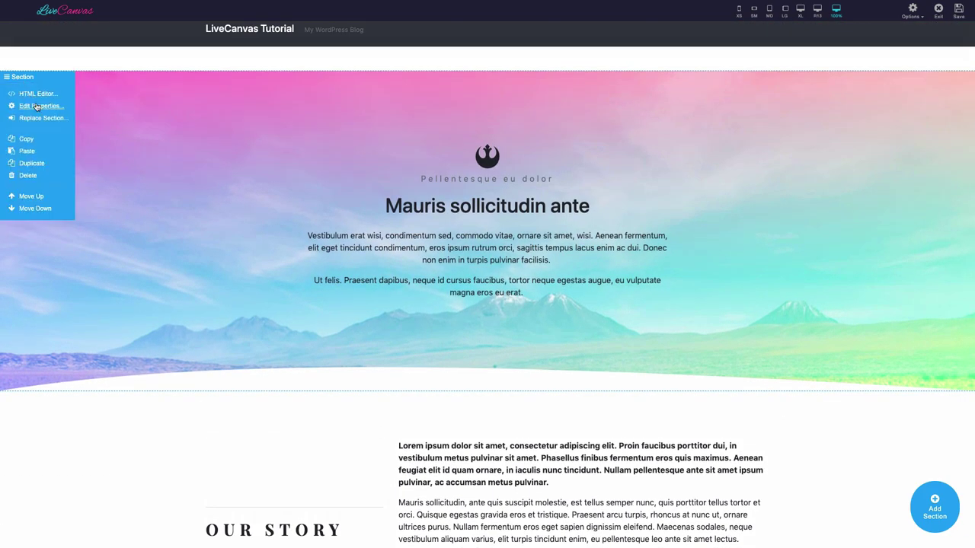
{"action": "left_click", "coordinate": [37, 107]}
{"action": "scroll", "coordinate": [59, 472], "scroll_direction": "down", "scroll_amount": 1}
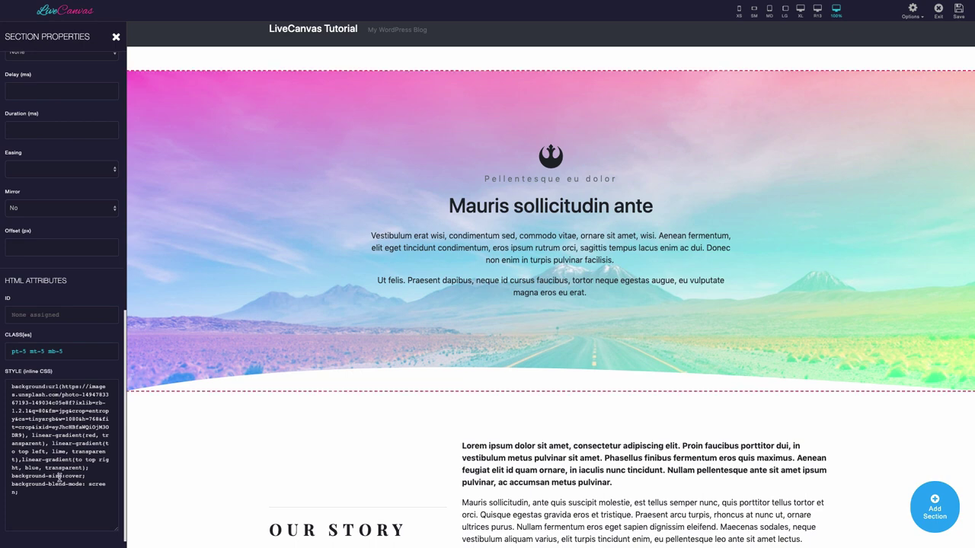
{"action": "left_click", "coordinate": [60, 477]}
{"action": "key", "text": "ctrl+a"}
{"action": "key", "text": "ctrl+c"}
Step: Paste the hero's gradient background CSS into the Call to action section's STYLE
{"action": "scroll", "coordinate": [221, 457], "scroll_direction": "down", "scroll_amount": 5}
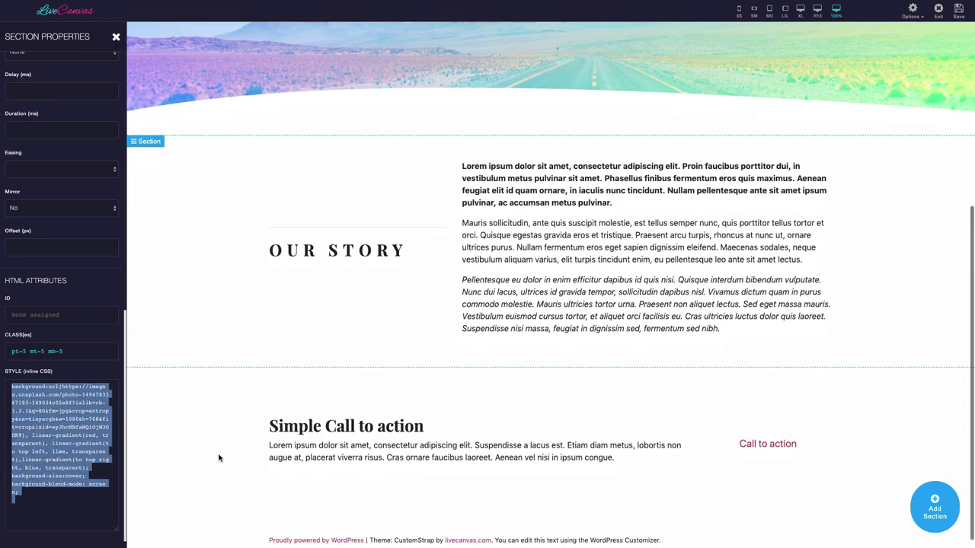
{"action": "left_click", "coordinate": [145, 361]}
{"action": "left_click", "coordinate": [164, 390]}
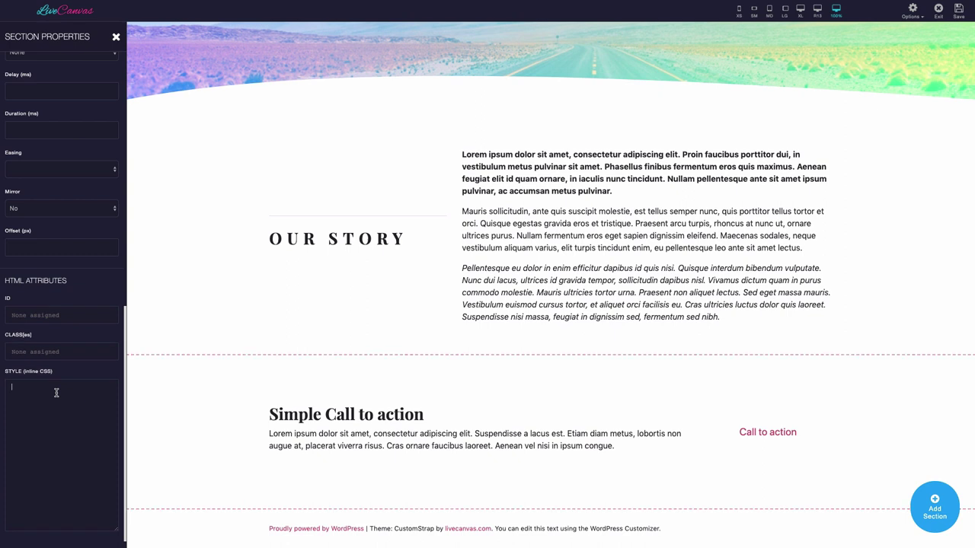
{"action": "key", "text": "ctrl+v"}
{"action": "left_click", "coordinate": [76, 351]}
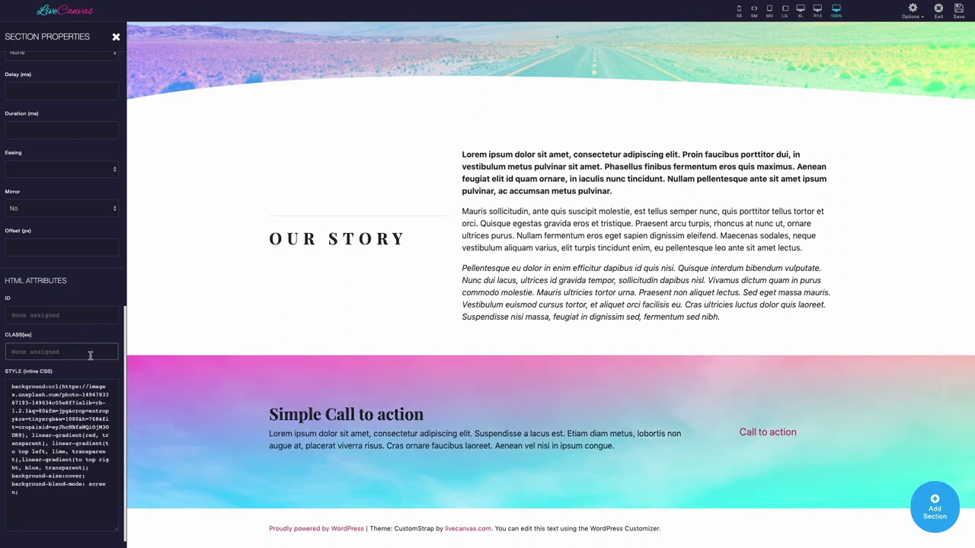
{"action": "scroll", "coordinate": [163, 210], "scroll_direction": "up", "scroll_amount": 5}
Step: Bring the hero's curved divider SVG into the Call to action section's HTML
{"action": "left_click", "coordinate": [149, 84]}
{"action": "left_click", "coordinate": [161, 103]}
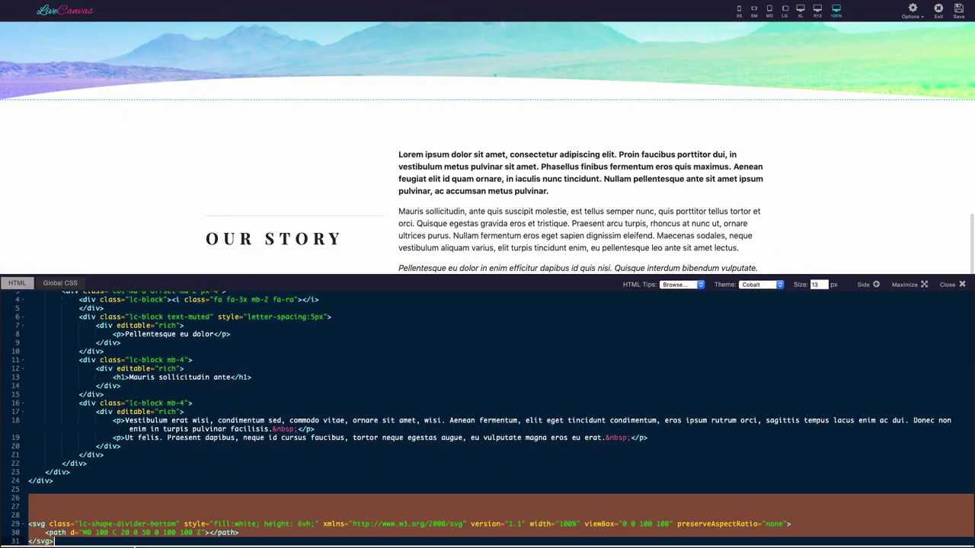
{"action": "left_click", "coordinate": [152, 233]}
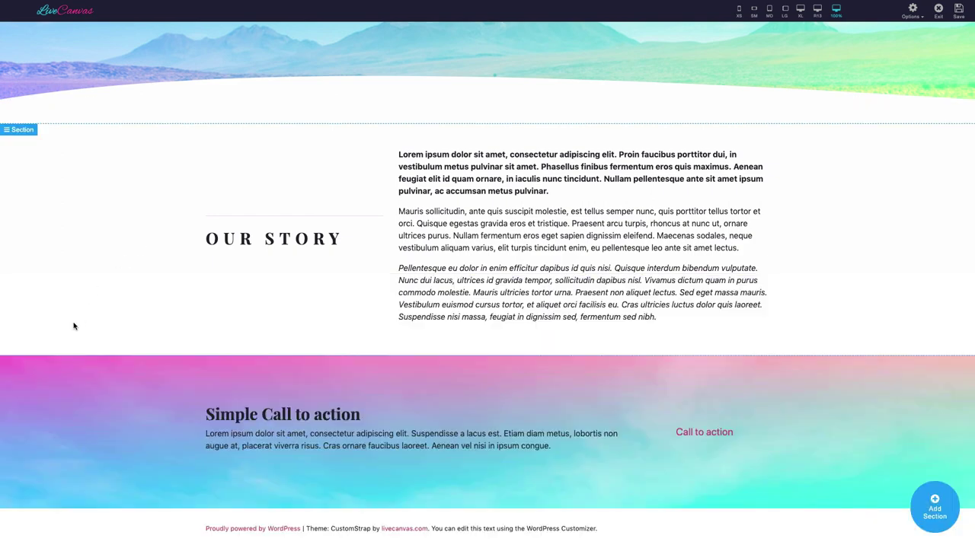
{"action": "left_click", "coordinate": [19, 361]}
{"action": "left_click", "coordinate": [36, 379]}
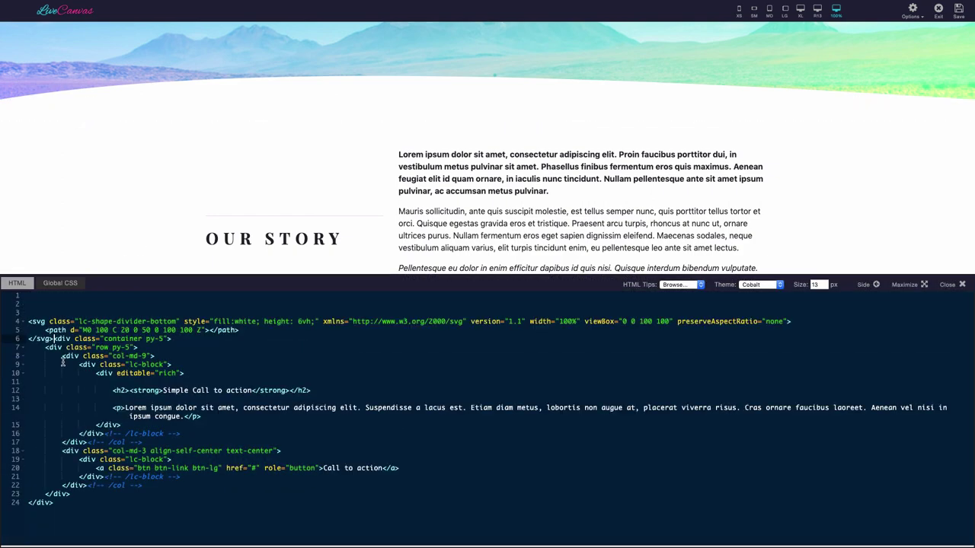
Step: Add transform:rotate(180deg) to the divider's style to flip it to the top
{"action": "left_click", "coordinate": [314, 320]}
{"action": "type", "text": "tra"}
{"action": "type", "text": "nsform"}
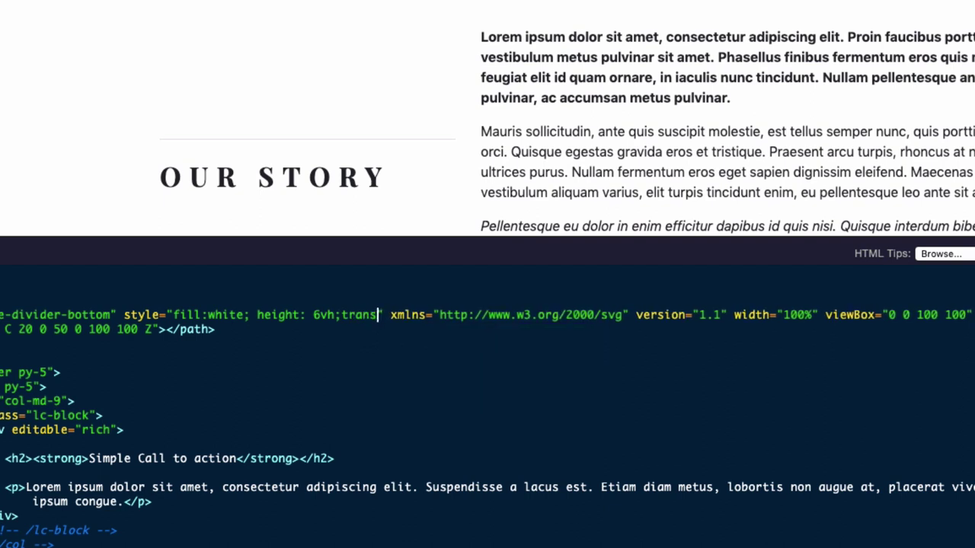
{"action": "type", "text": ":rotate"}
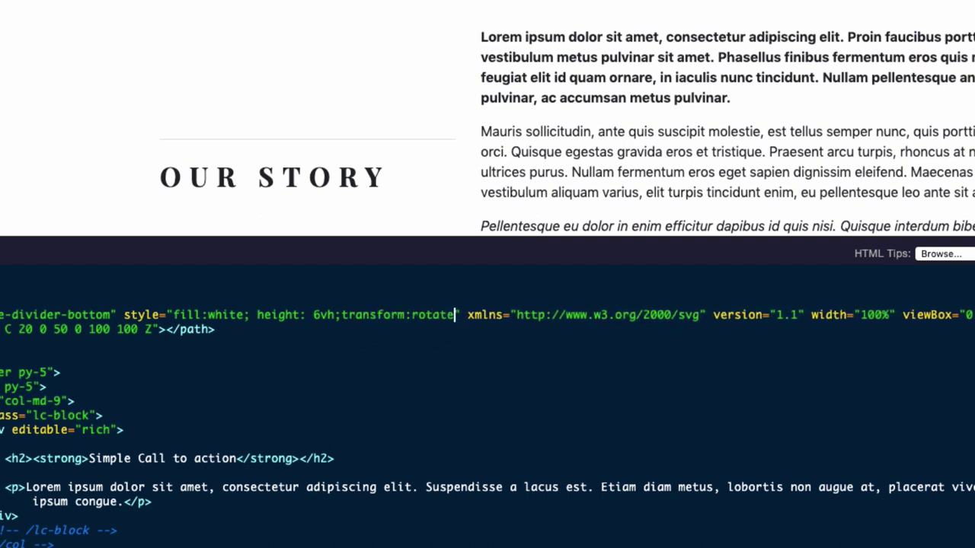
{"action": "type", "text": "(18"}
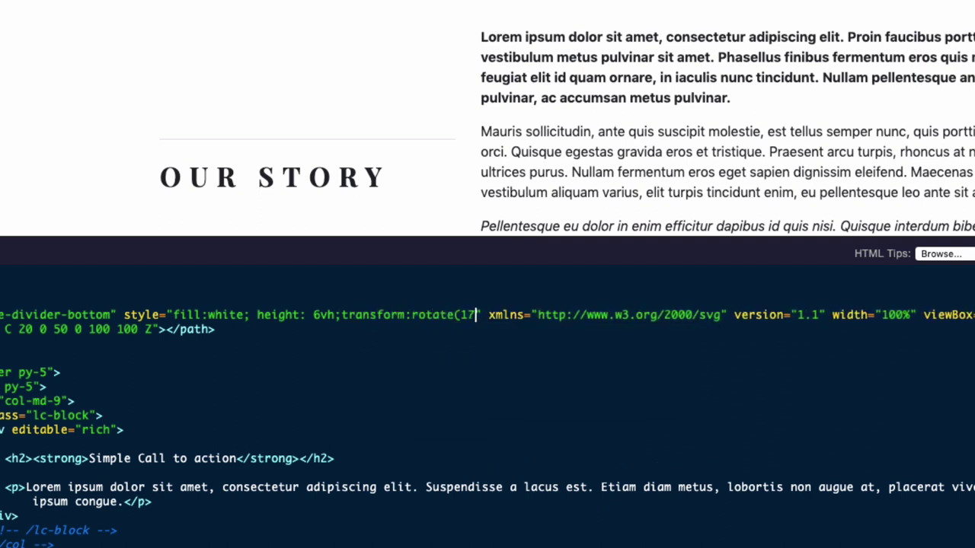
{"action": "type", "text": "0deg)"}
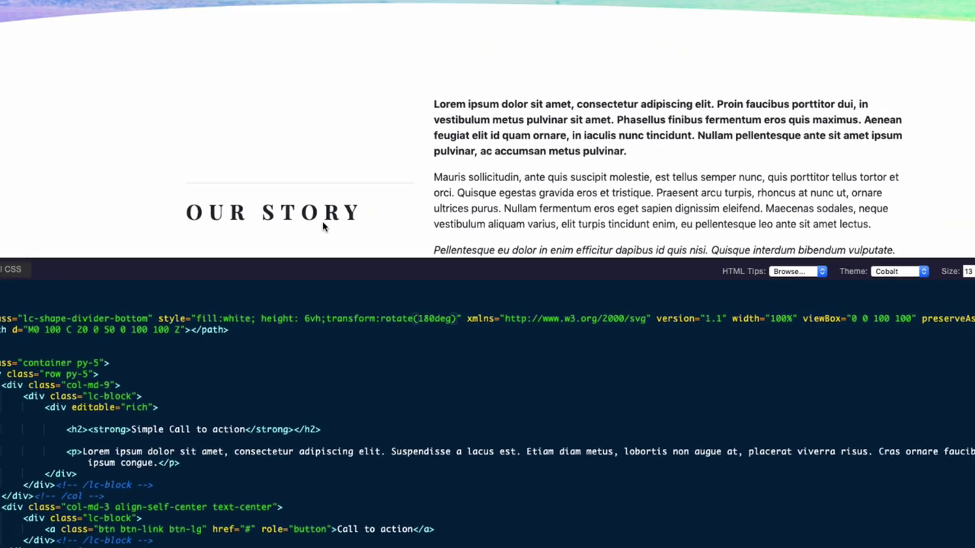
{"action": "left_click", "coordinate": [323, 226]}
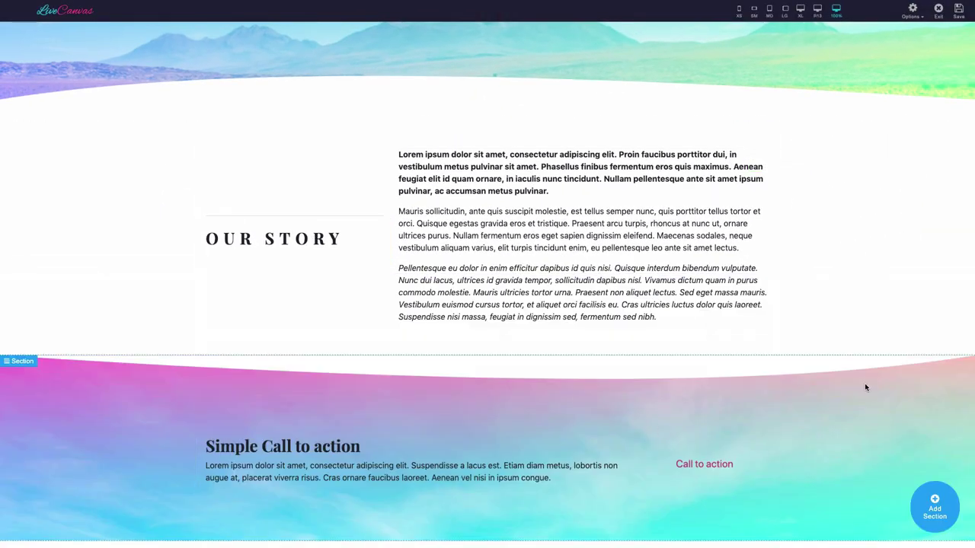
{"action": "scroll", "coordinate": [865, 386], "scroll_direction": "up", "scroll_amount": 2}
Step: Set the Our Story container's Shadow, trying Small and Regular before settling on Larger shadow
{"action": "scroll", "coordinate": [866, 388], "scroll_direction": "down", "scroll_amount": 4}
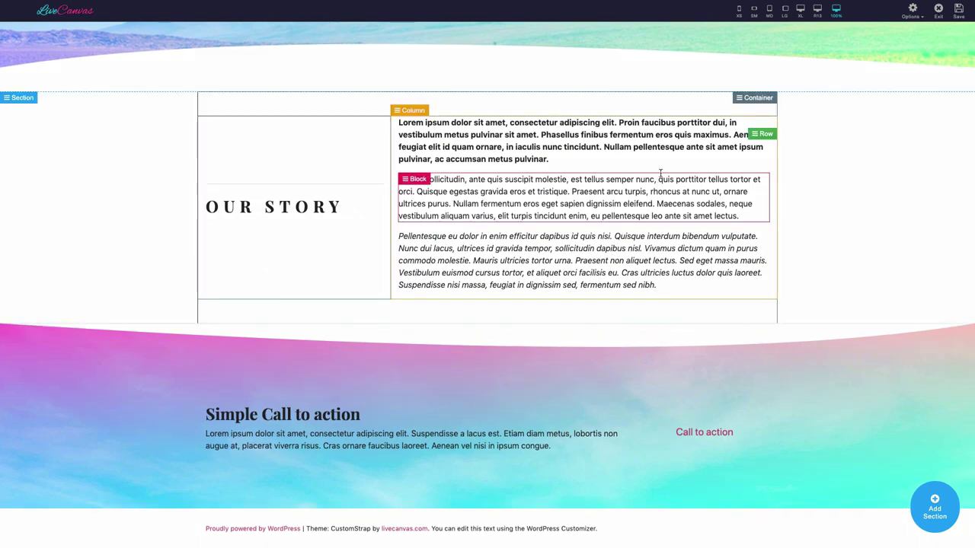
{"action": "left_click", "coordinate": [739, 102]}
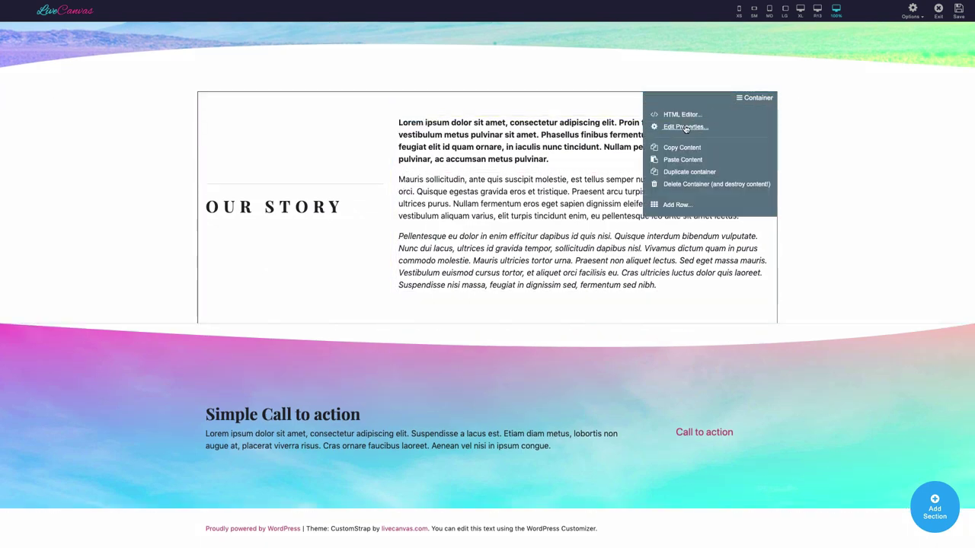
{"action": "left_click", "coordinate": [685, 127]}
{"action": "scroll", "coordinate": [86, 202], "scroll_direction": "down", "scroll_amount": 5}
{"action": "left_click", "coordinate": [86, 159]}
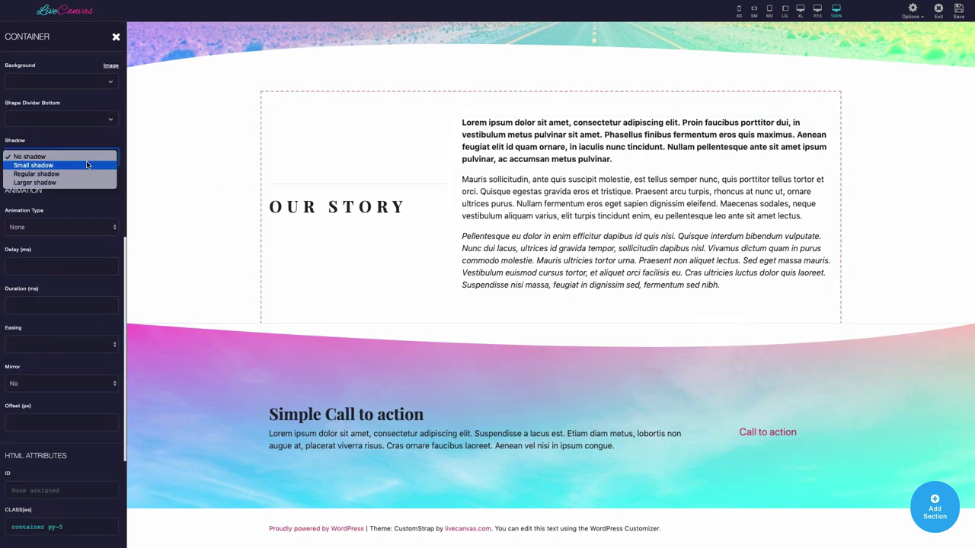
{"action": "left_click", "coordinate": [81, 167]}
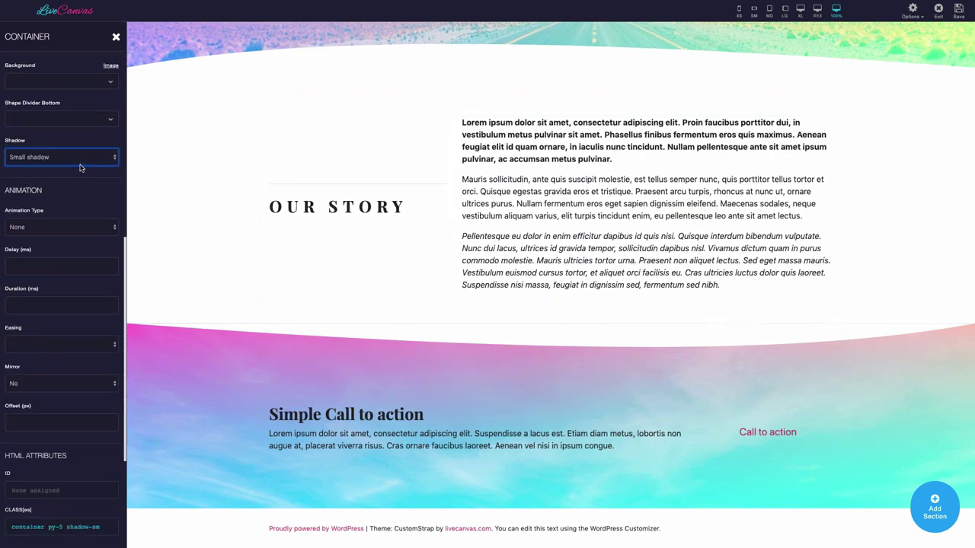
{"action": "left_click", "coordinate": [67, 159]}
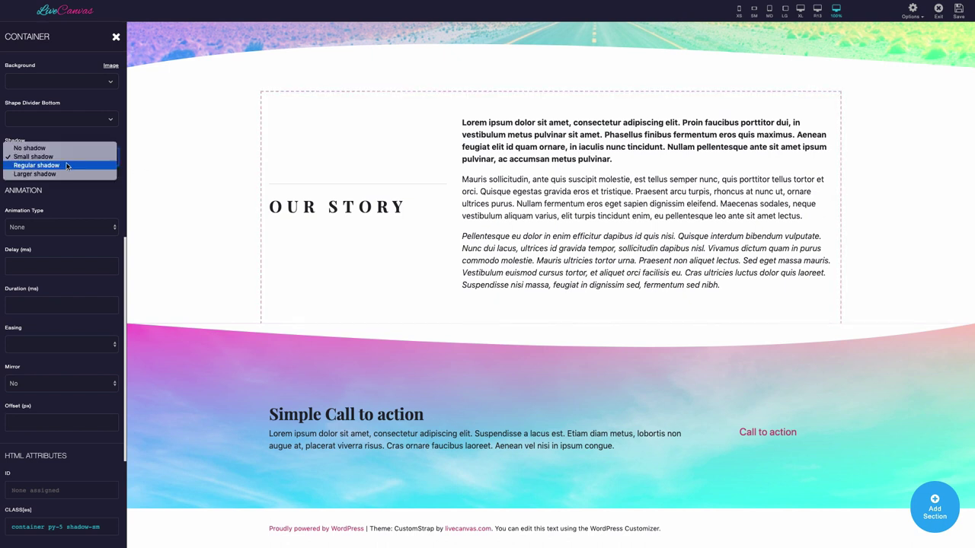
{"action": "left_click", "coordinate": [66, 166]}
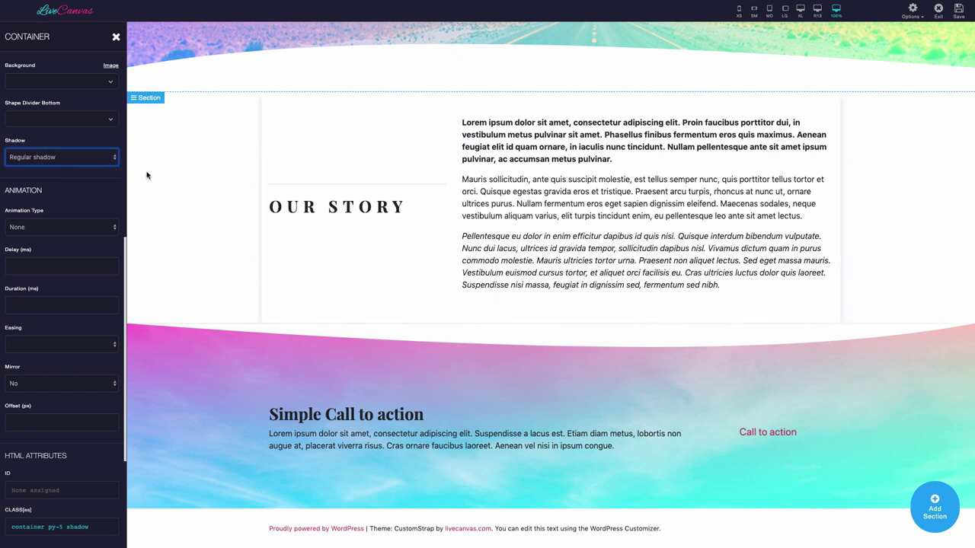
{"action": "left_click", "coordinate": [95, 161]}
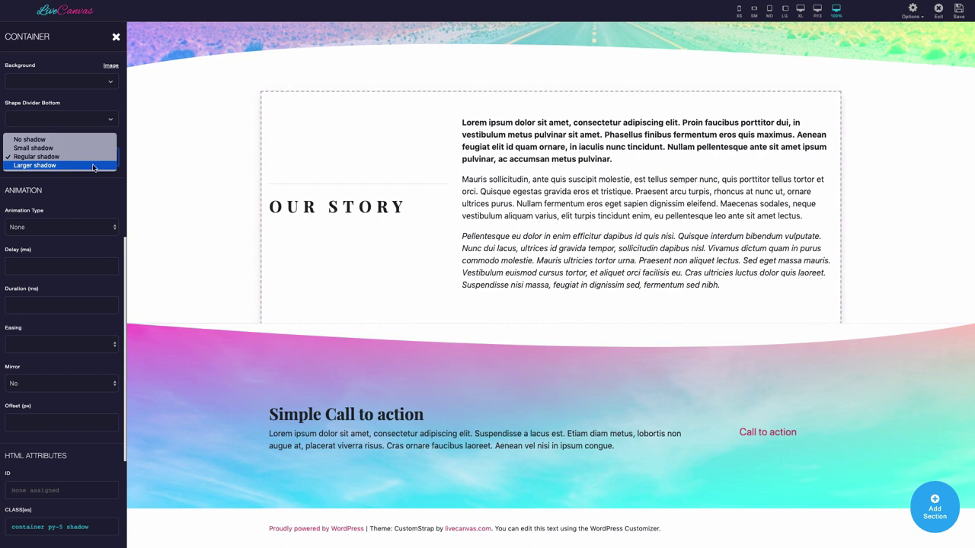
{"action": "left_click", "coordinate": [94, 166]}
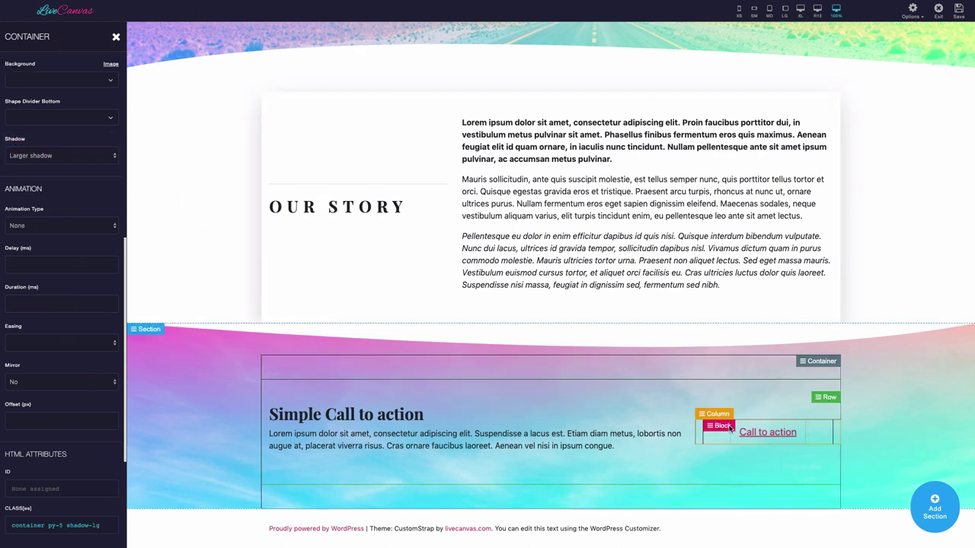
Step: Check the Call to action block's Animation Type in its properties, leaving it at None
{"action": "left_click", "coordinate": [722, 425]}
{"action": "left_click", "coordinate": [742, 454]}
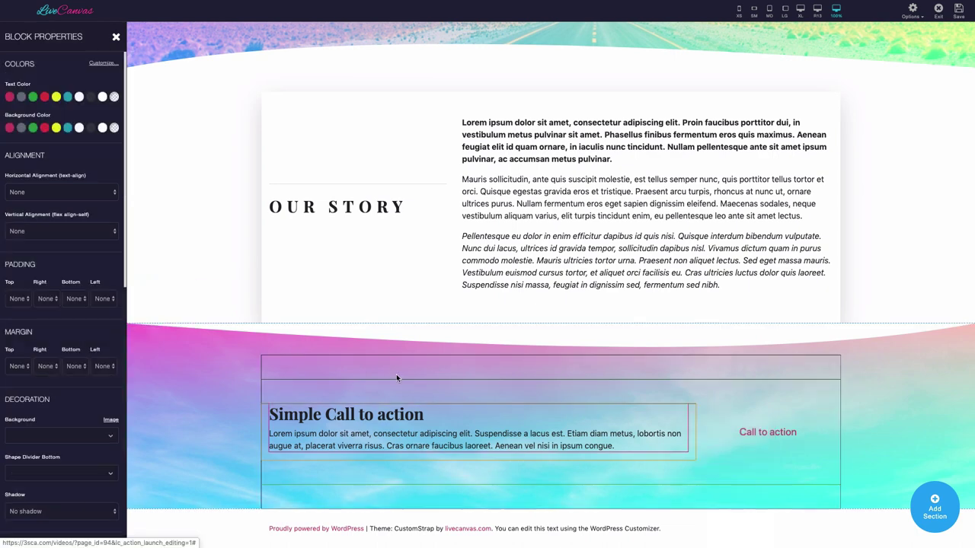
{"action": "scroll", "coordinate": [39, 281], "scroll_direction": "down", "scroll_amount": 5}
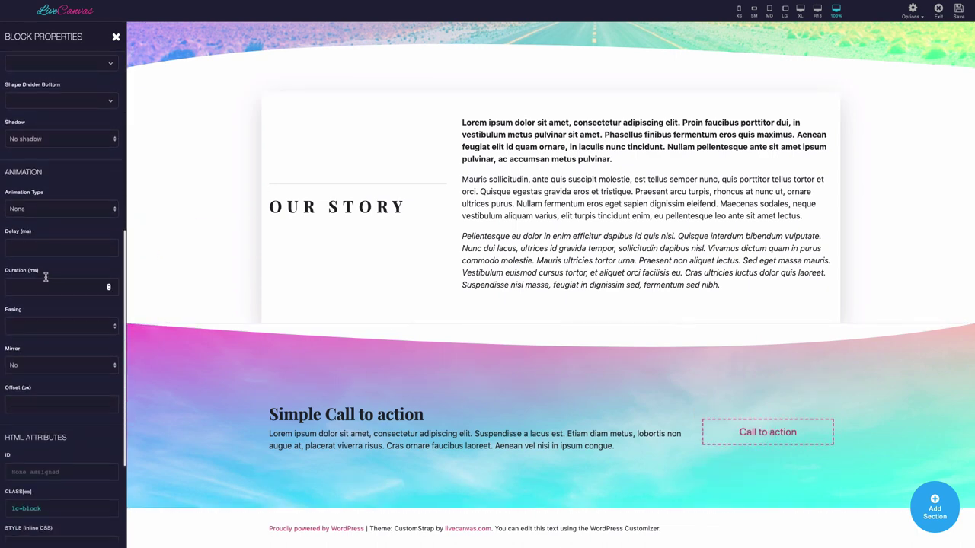
{"action": "scroll", "coordinate": [49, 179], "scroll_direction": "down", "scroll_amount": 1}
{"action": "left_click", "coordinate": [60, 188]}
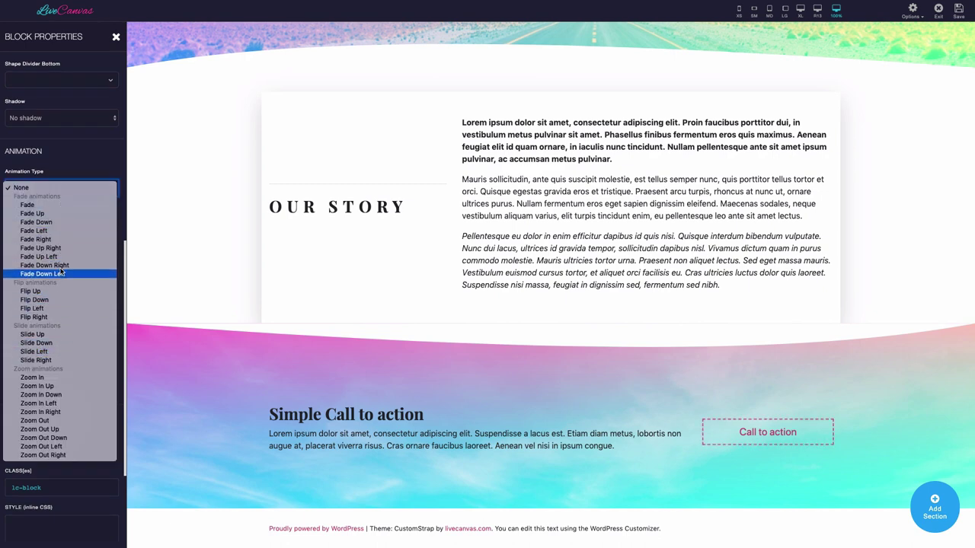
{"action": "left_click", "coordinate": [75, 170]}
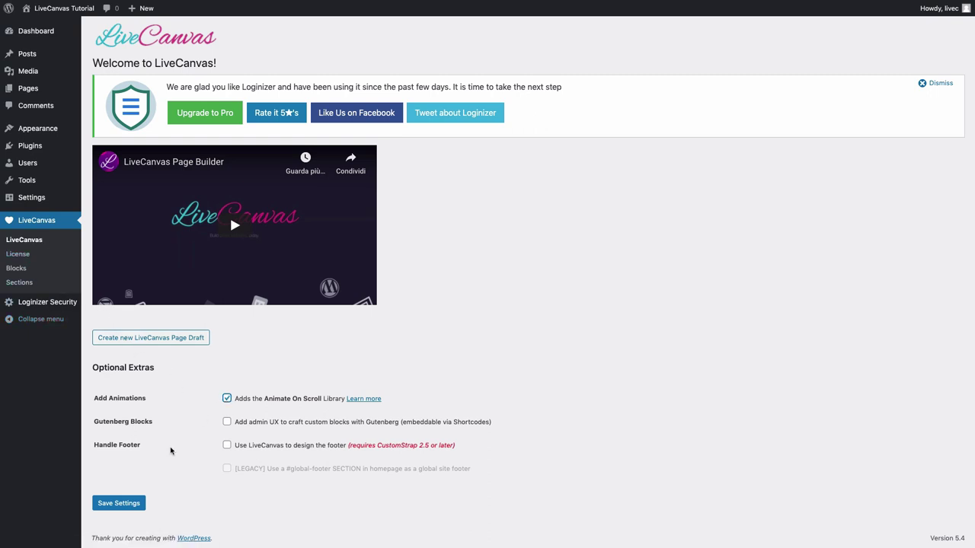
Step: Save LiveCanvas settings with Add Animations (Animate On Scroll) enabled
{"action": "left_click", "coordinate": [130, 503]}
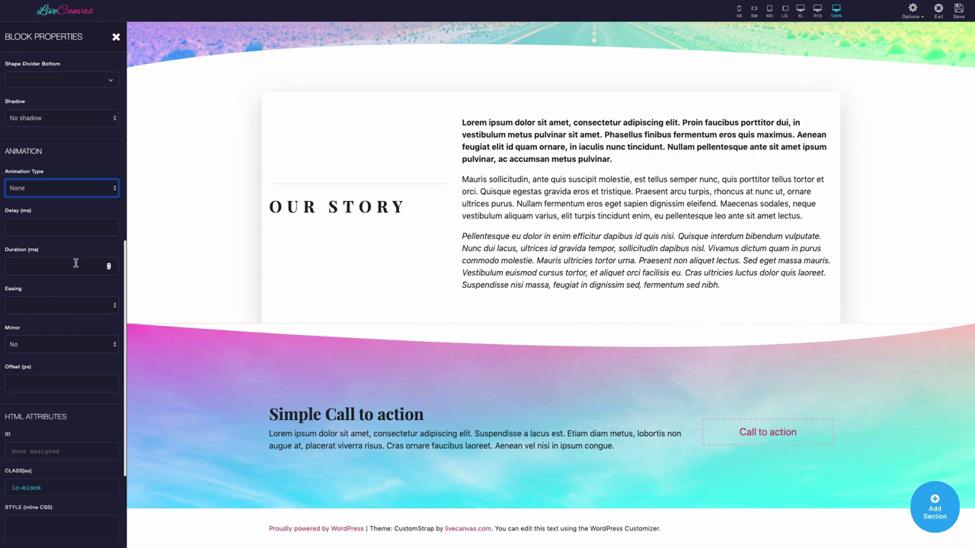
Step: Choose Fade Down as the Call to action block's Animation Type
{"action": "left_click", "coordinate": [84, 194]}
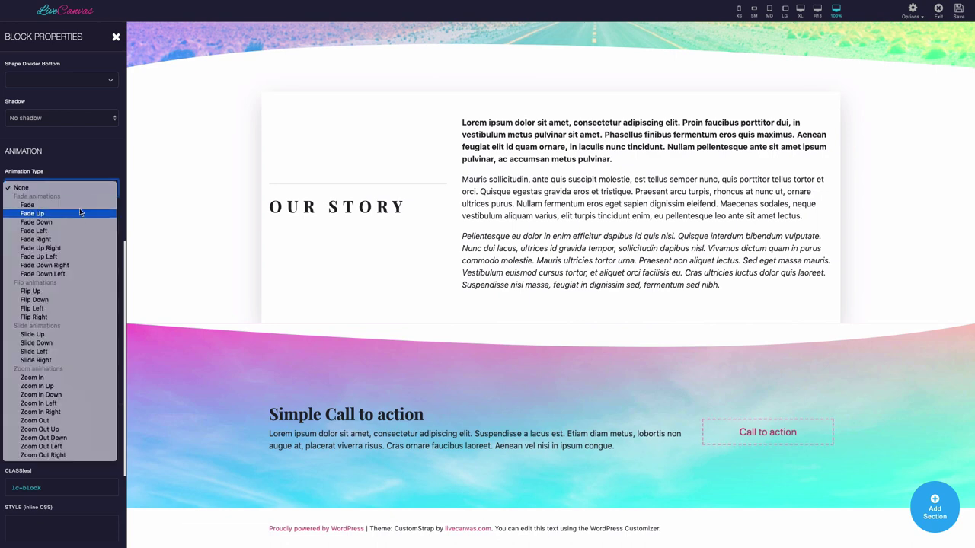
{"action": "left_click", "coordinate": [77, 222]}
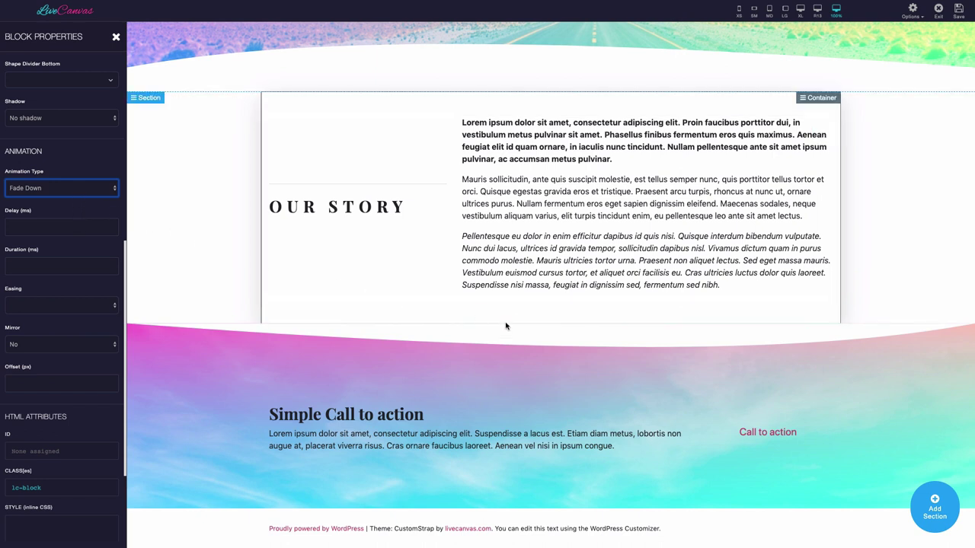
Step: Open the Call to action block's HTML and highlight its data-aos="fade-down" attribute
{"action": "left_click", "coordinate": [719, 425]}
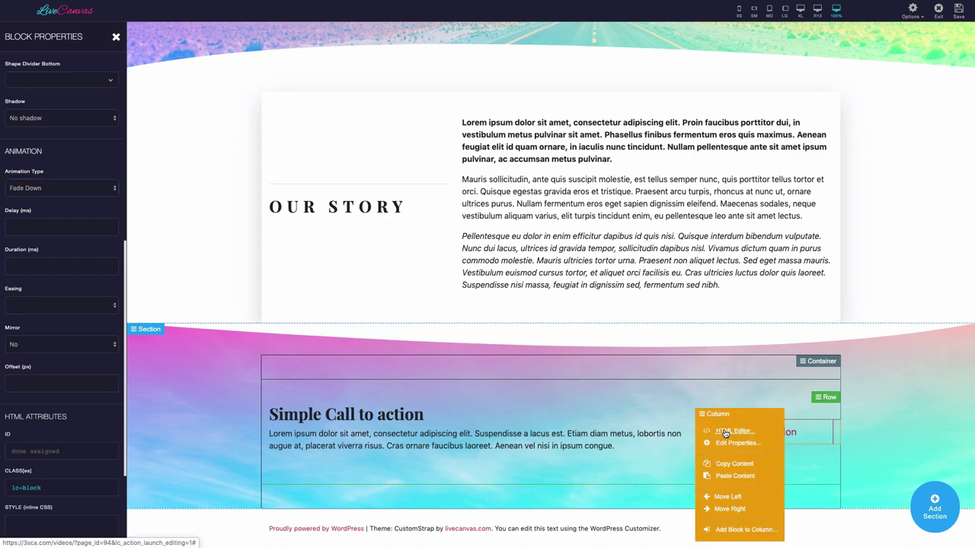
{"action": "left_click", "coordinate": [732, 431]}
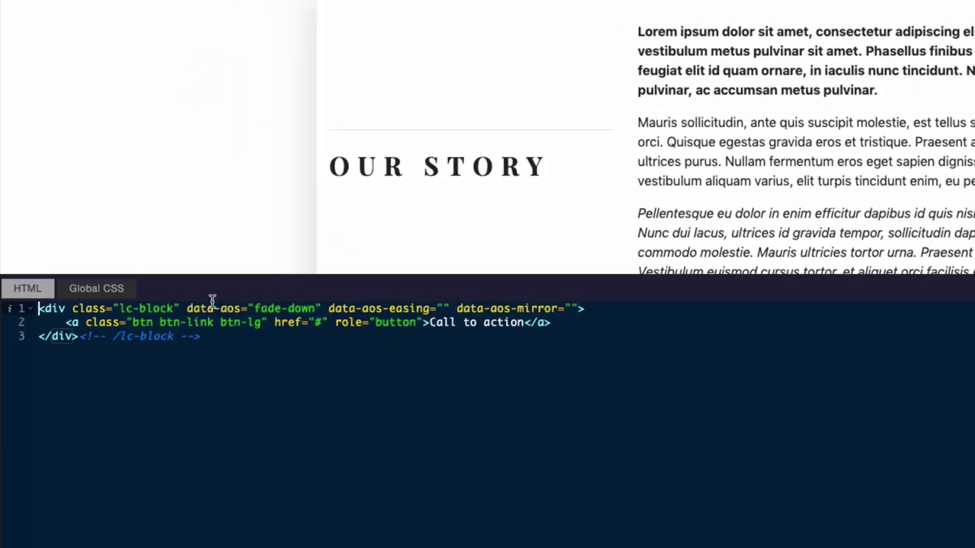
{"action": "left_click_drag", "start_coordinate": [130, 298], "coordinate": [170, 298]}
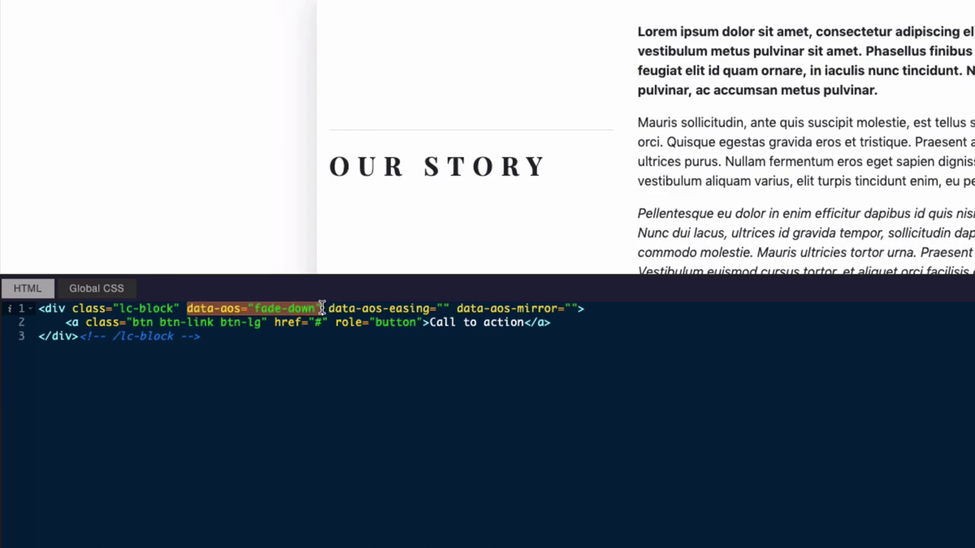